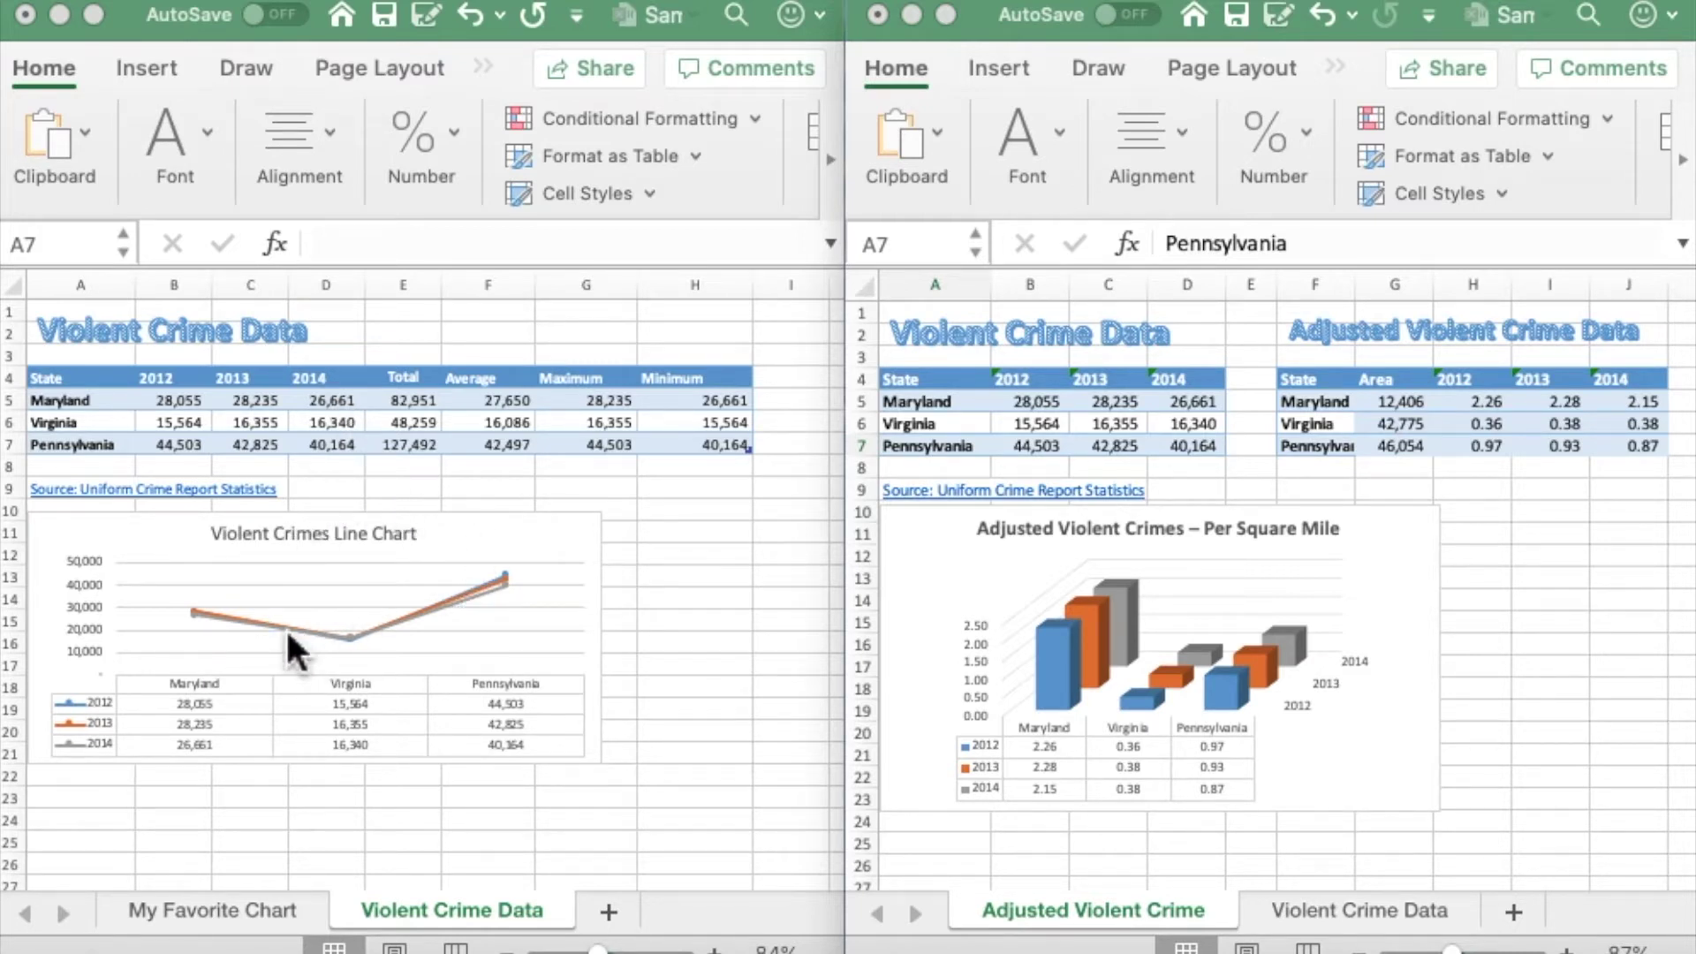
- Inspect the Maryland 2012 count, its area and the adjusted rate formula on the Adjusted Violent Crime sheet
left_click(265, 919)
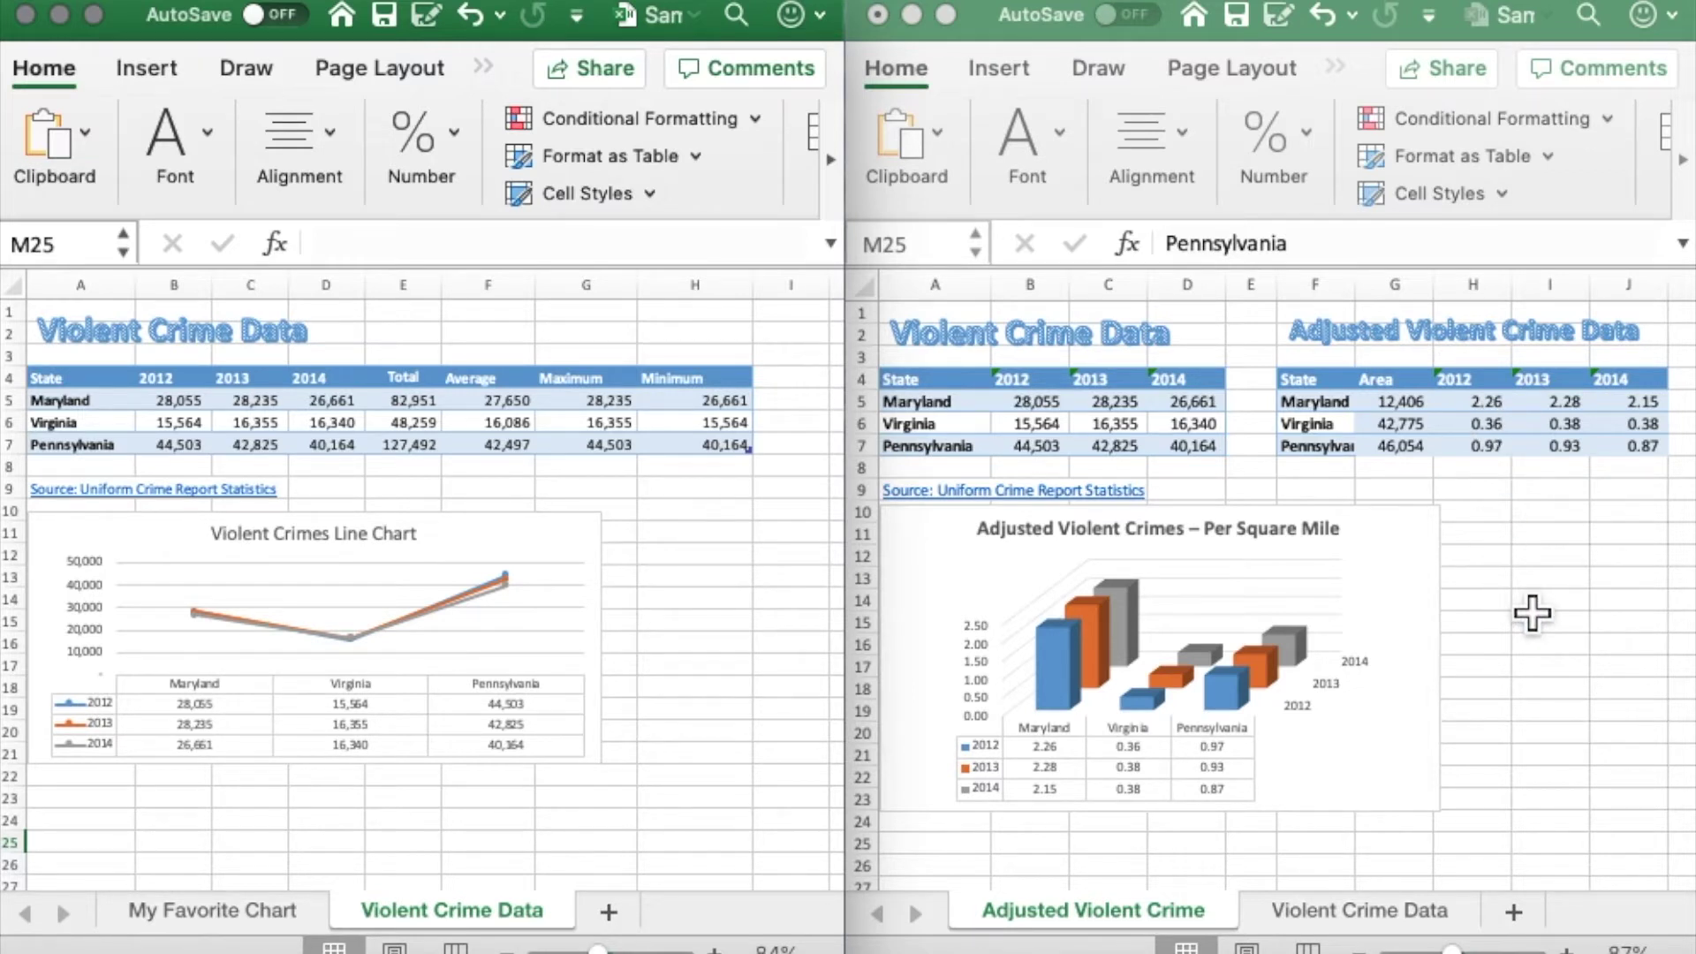
left_click(1051, 415)
left_click(1051, 415)
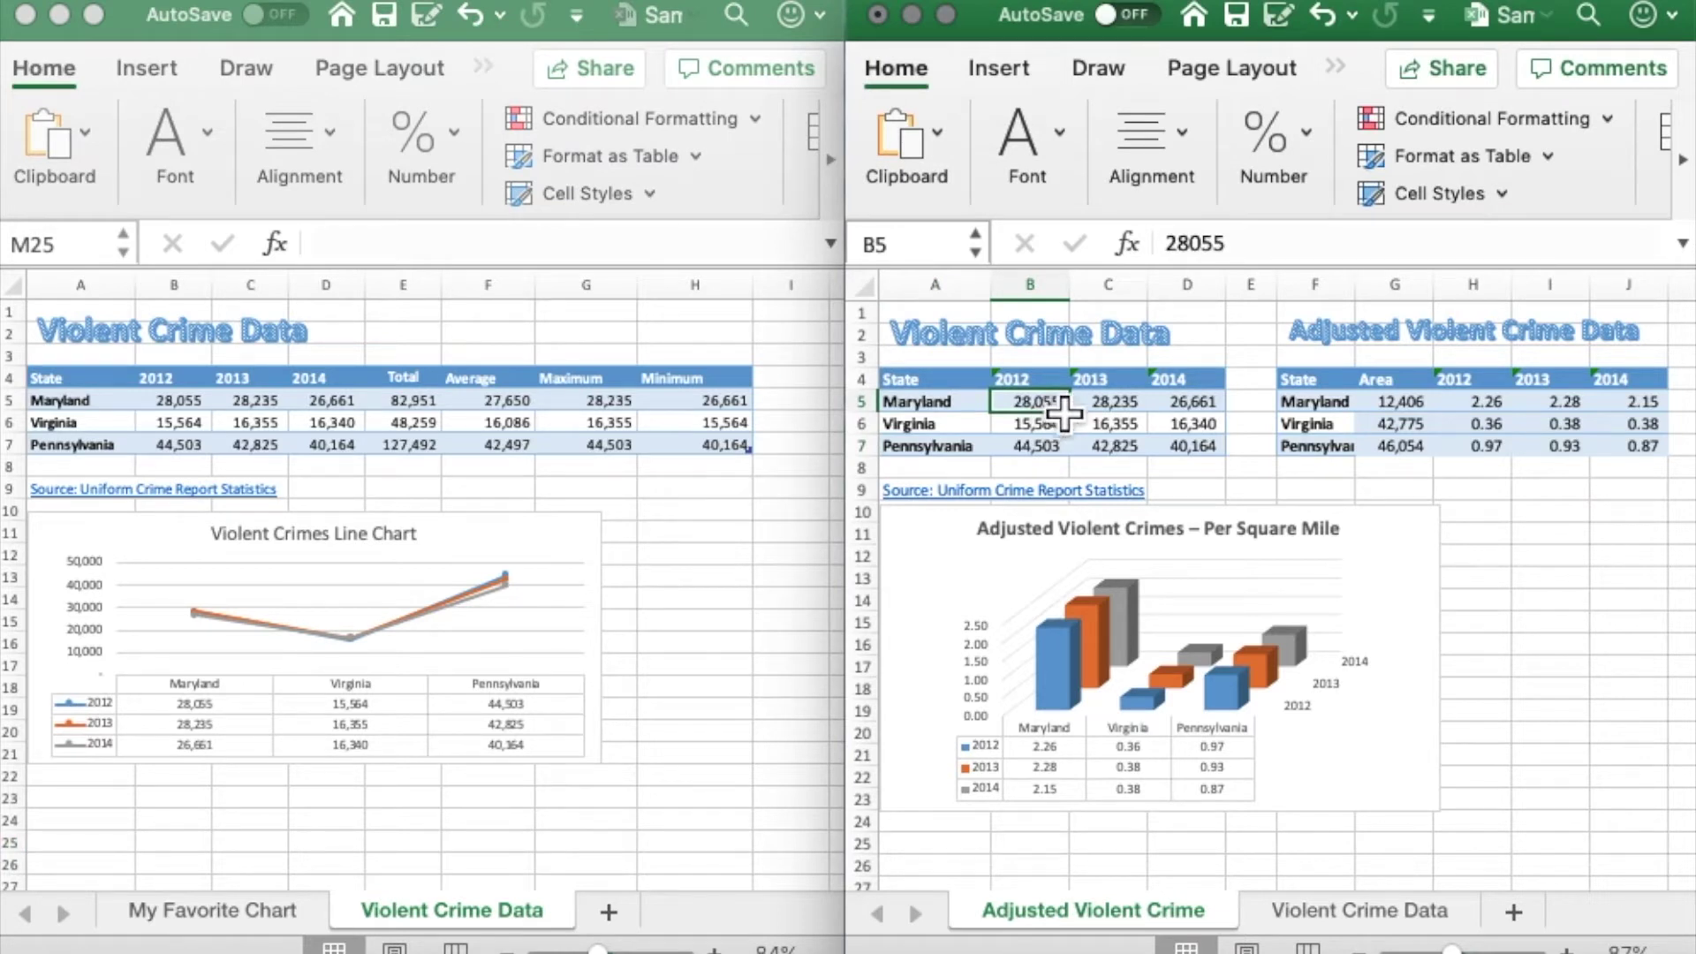
left_click(1408, 412)
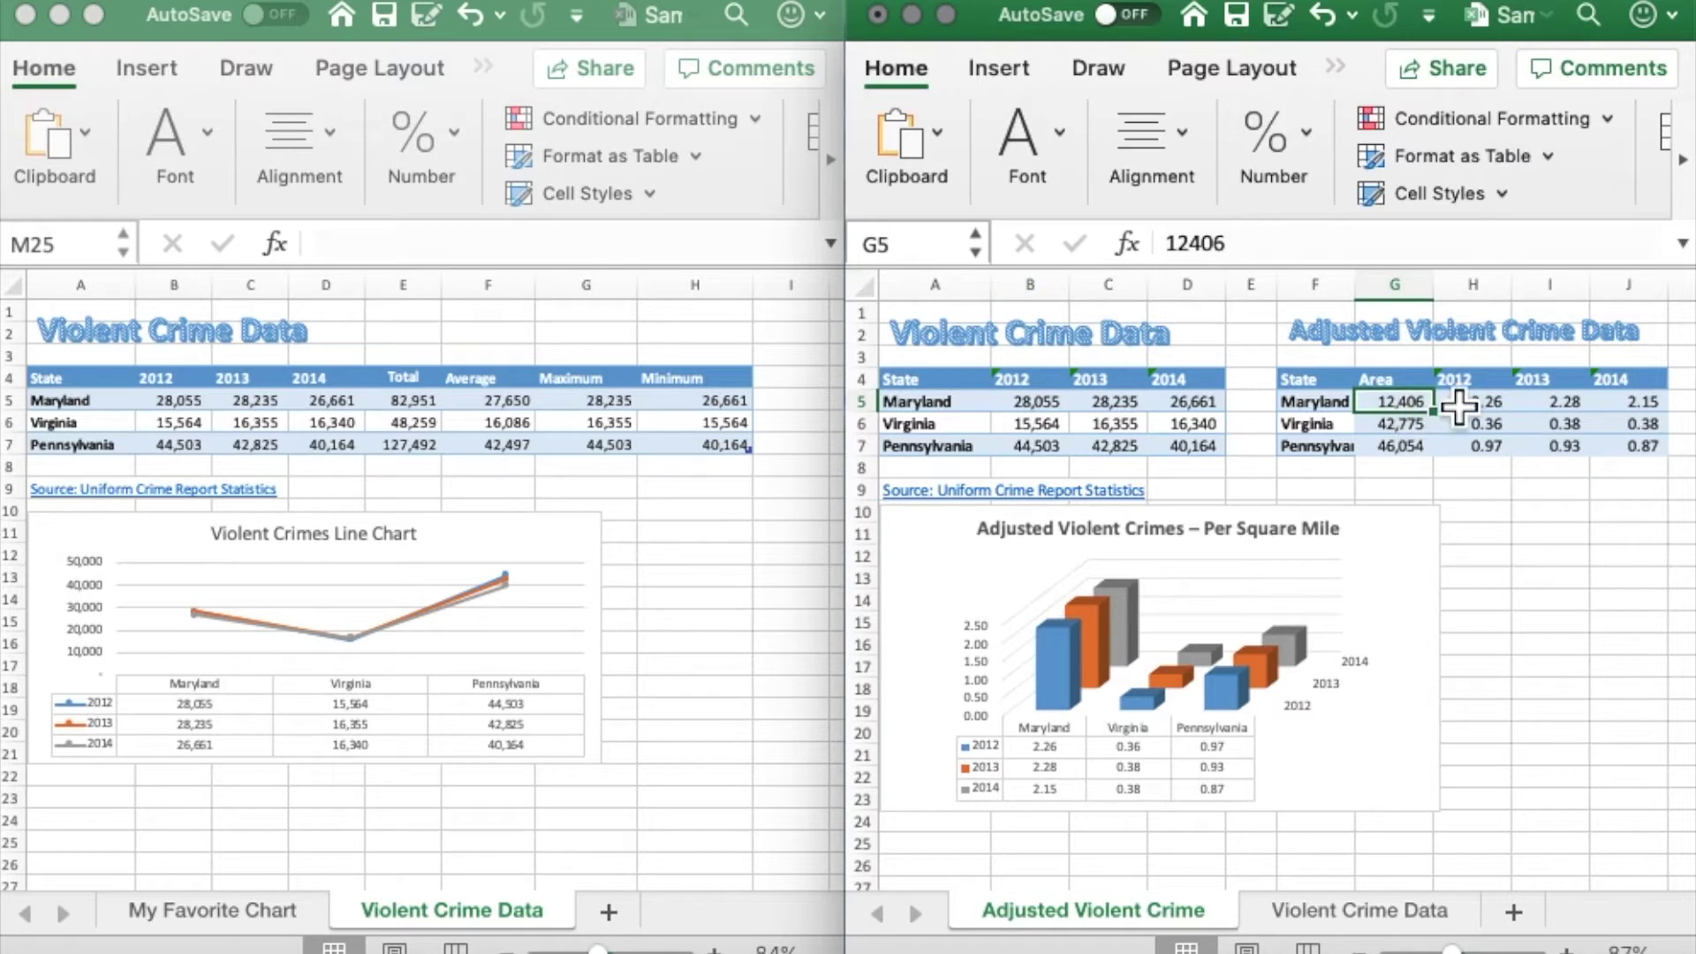
left_click(1497, 407)
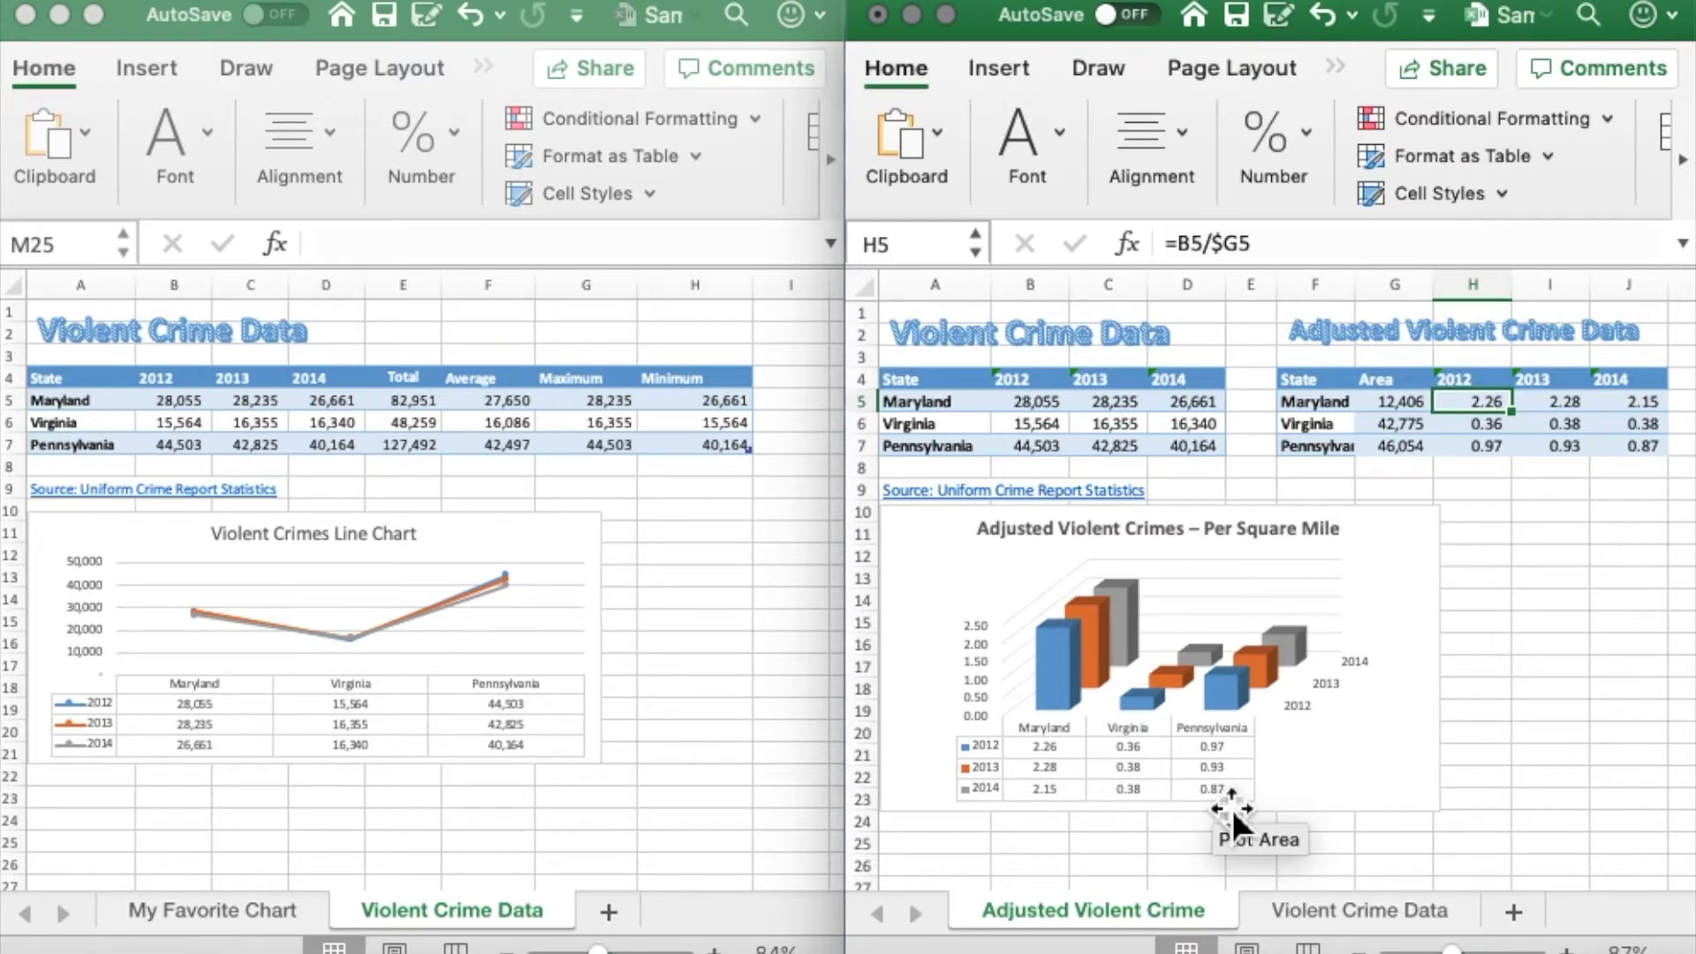
- Compare the column chart on the My Favorite Chart sheet with the Adjusted Violent Crimes – Per Square Mile chart
left_click(240, 914)
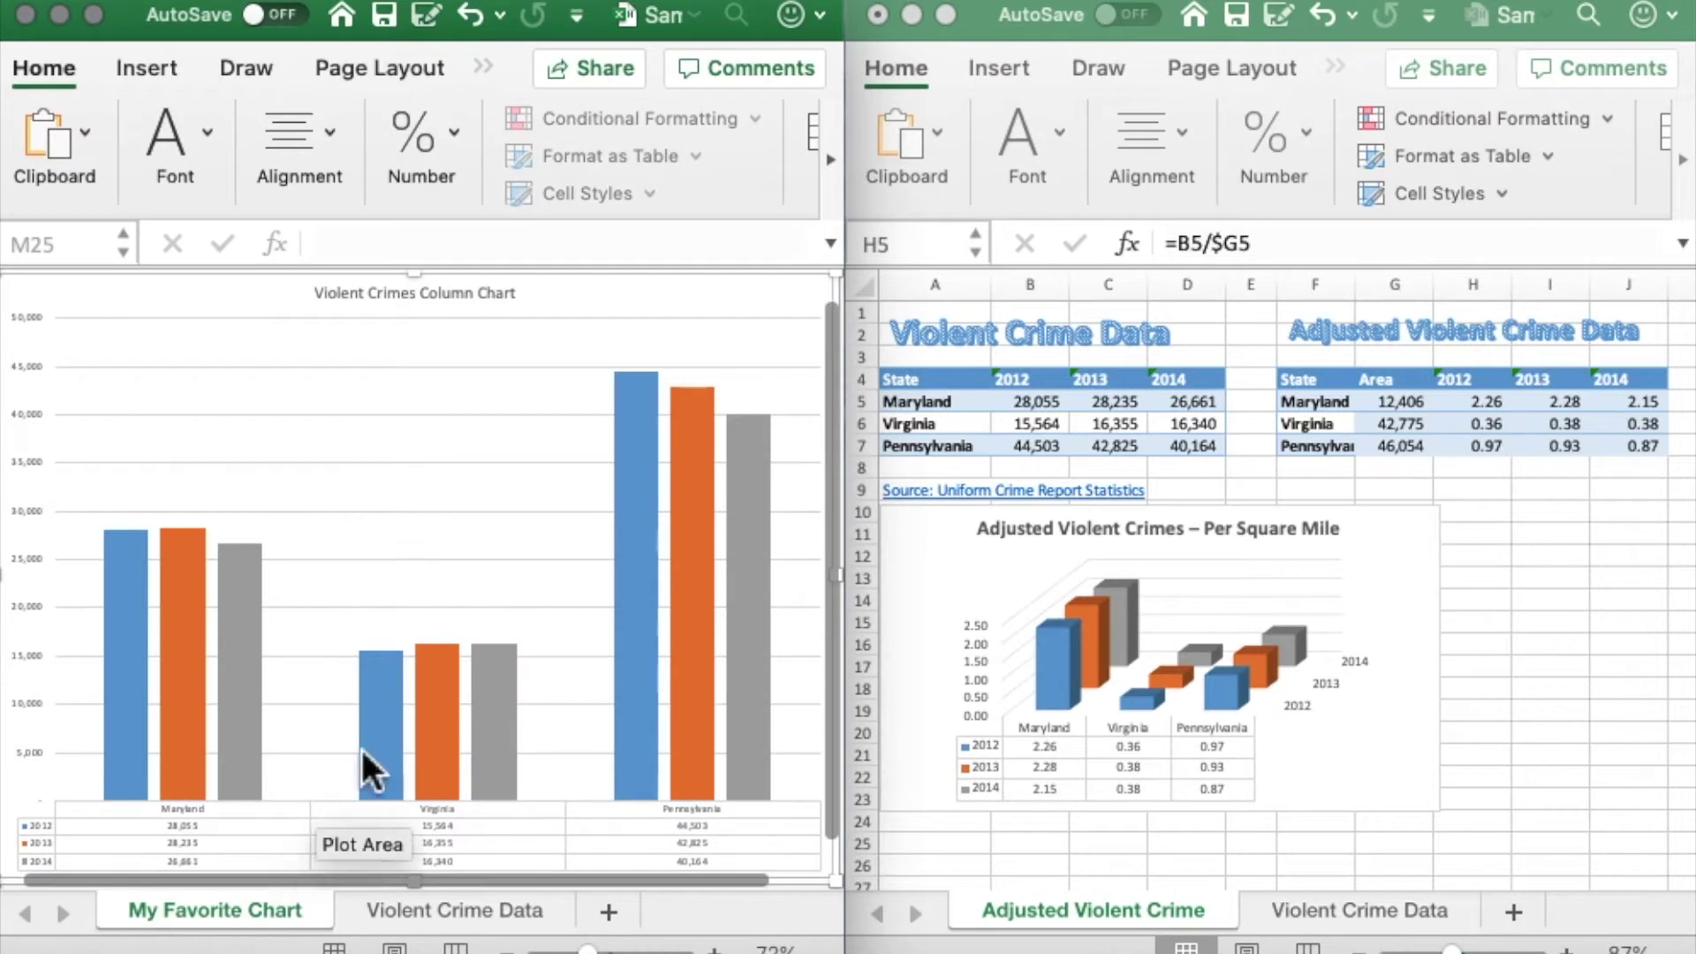
mouse_move(632, 698)
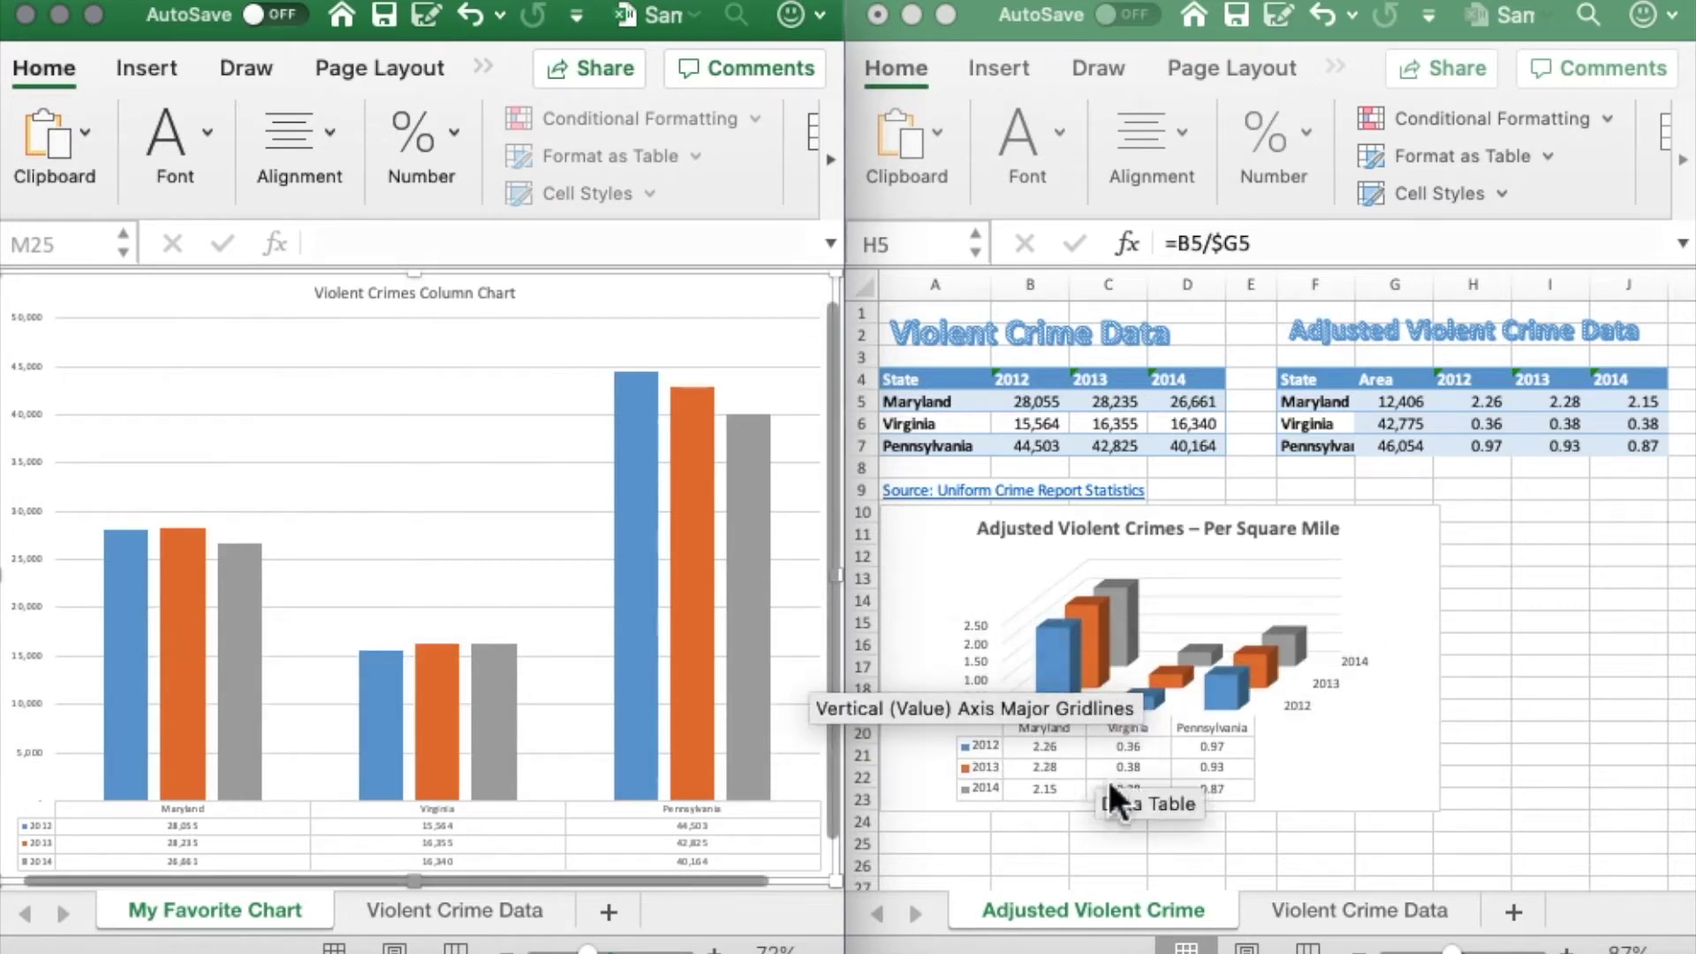
left_click(1556, 843)
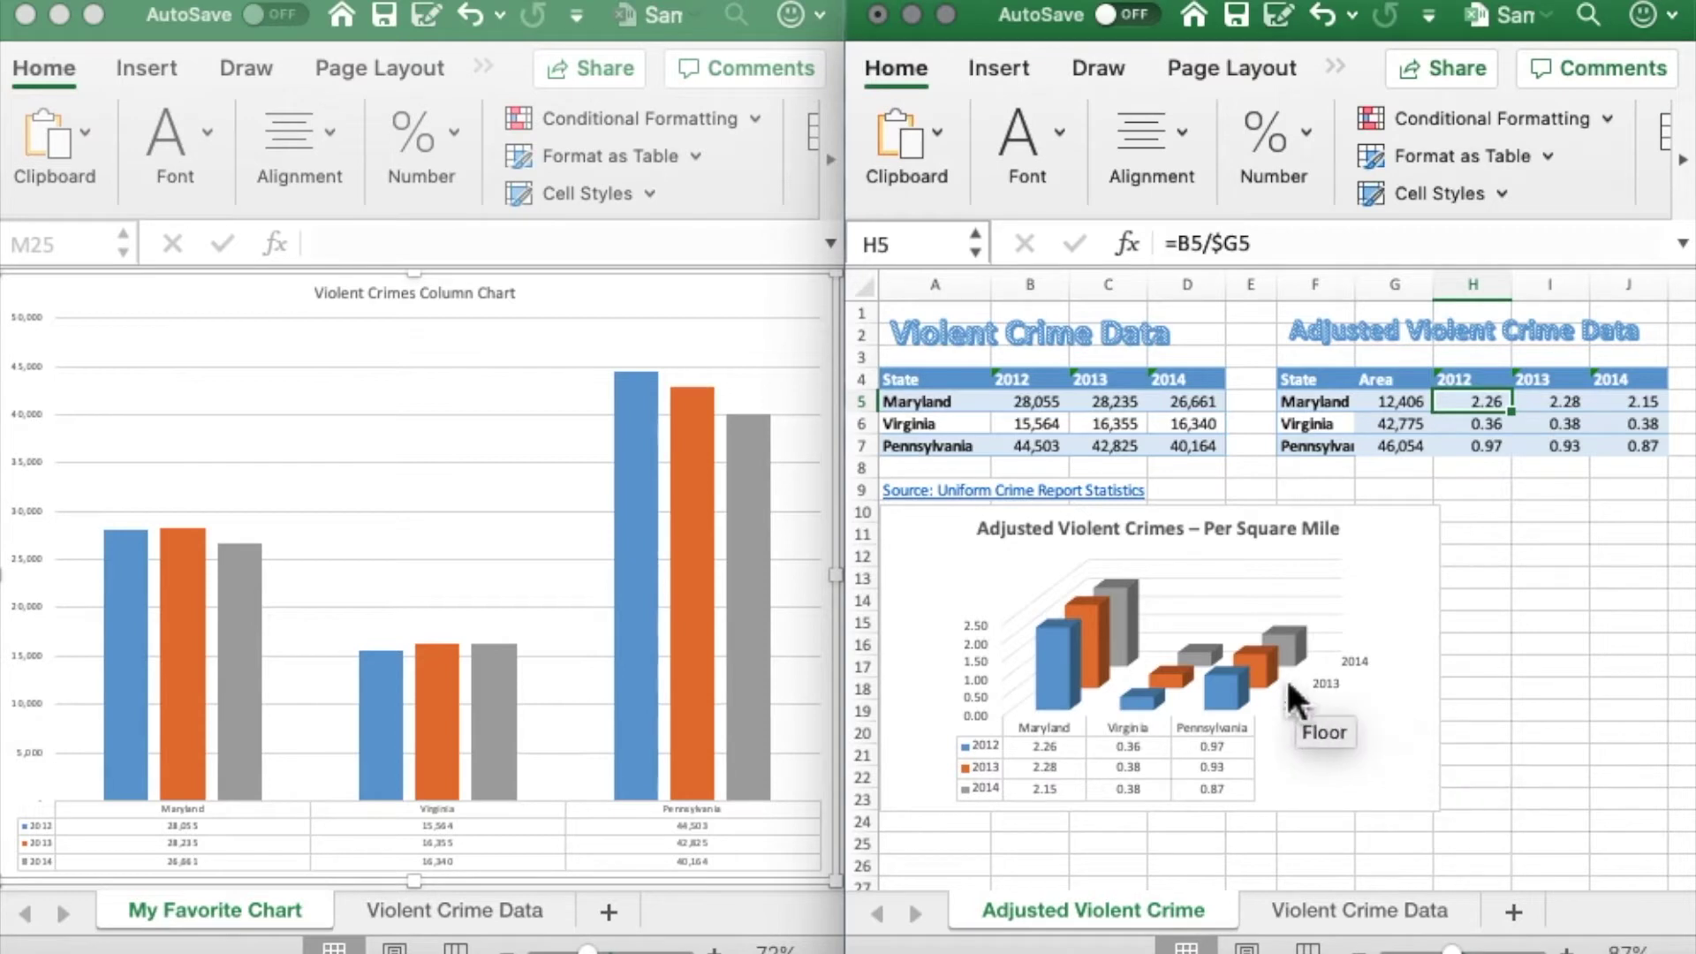
mouse_move(1236, 707)
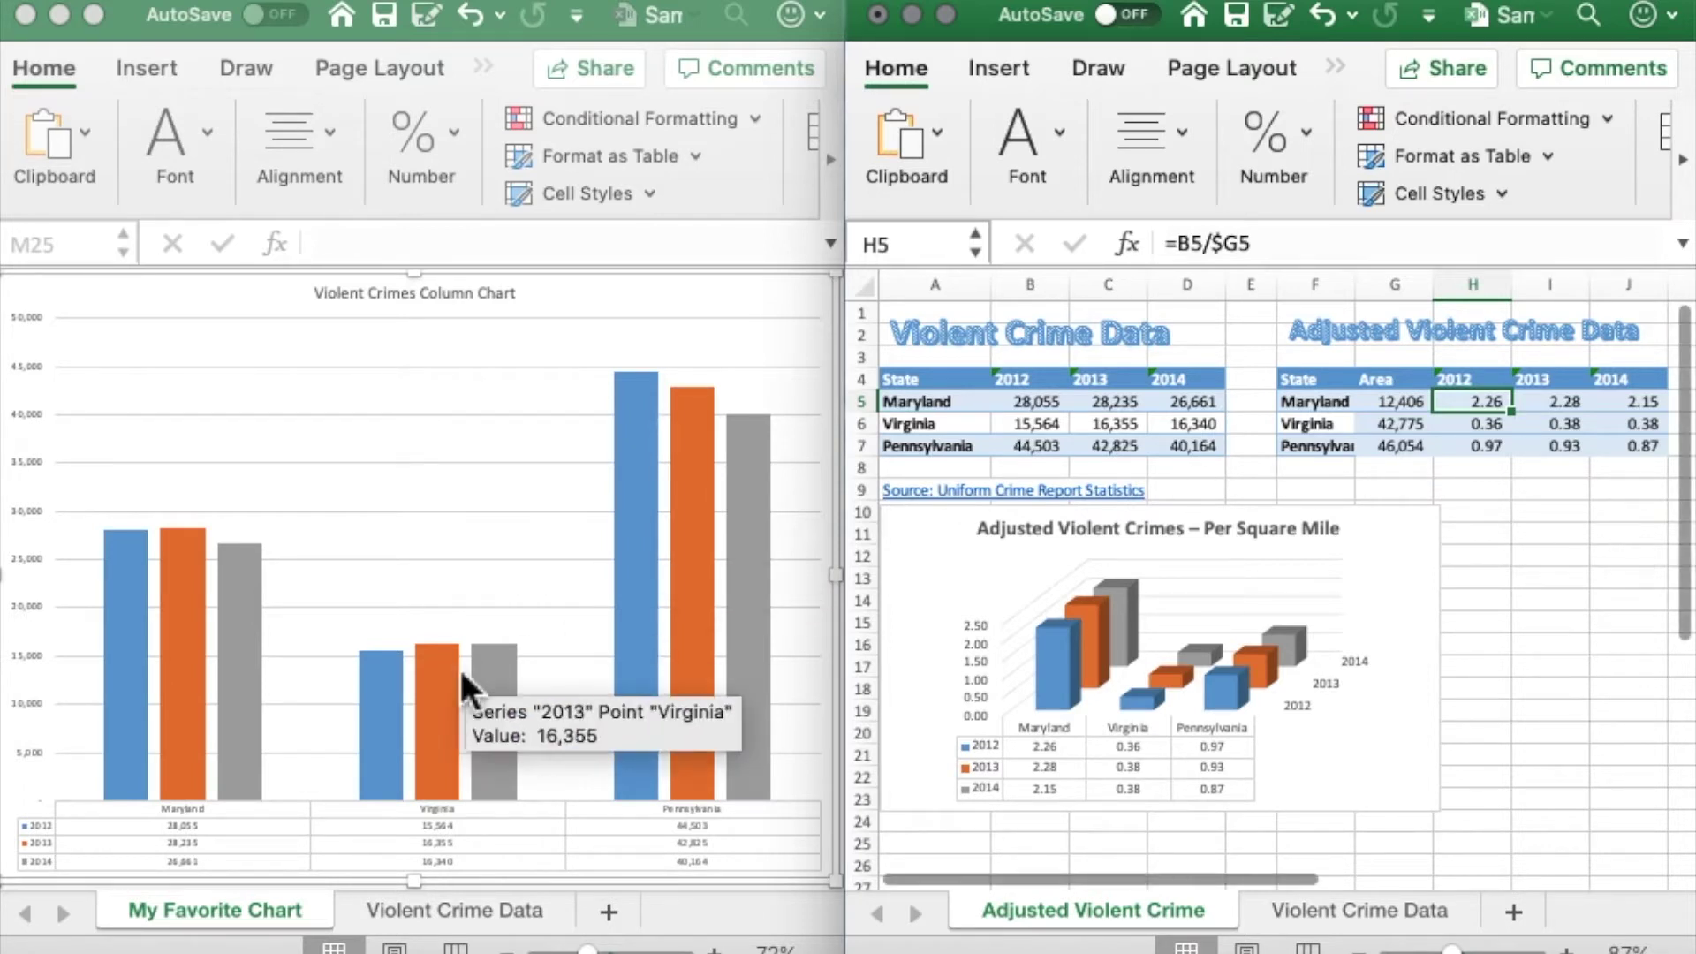
left_click(456, 901)
left_click(456, 900)
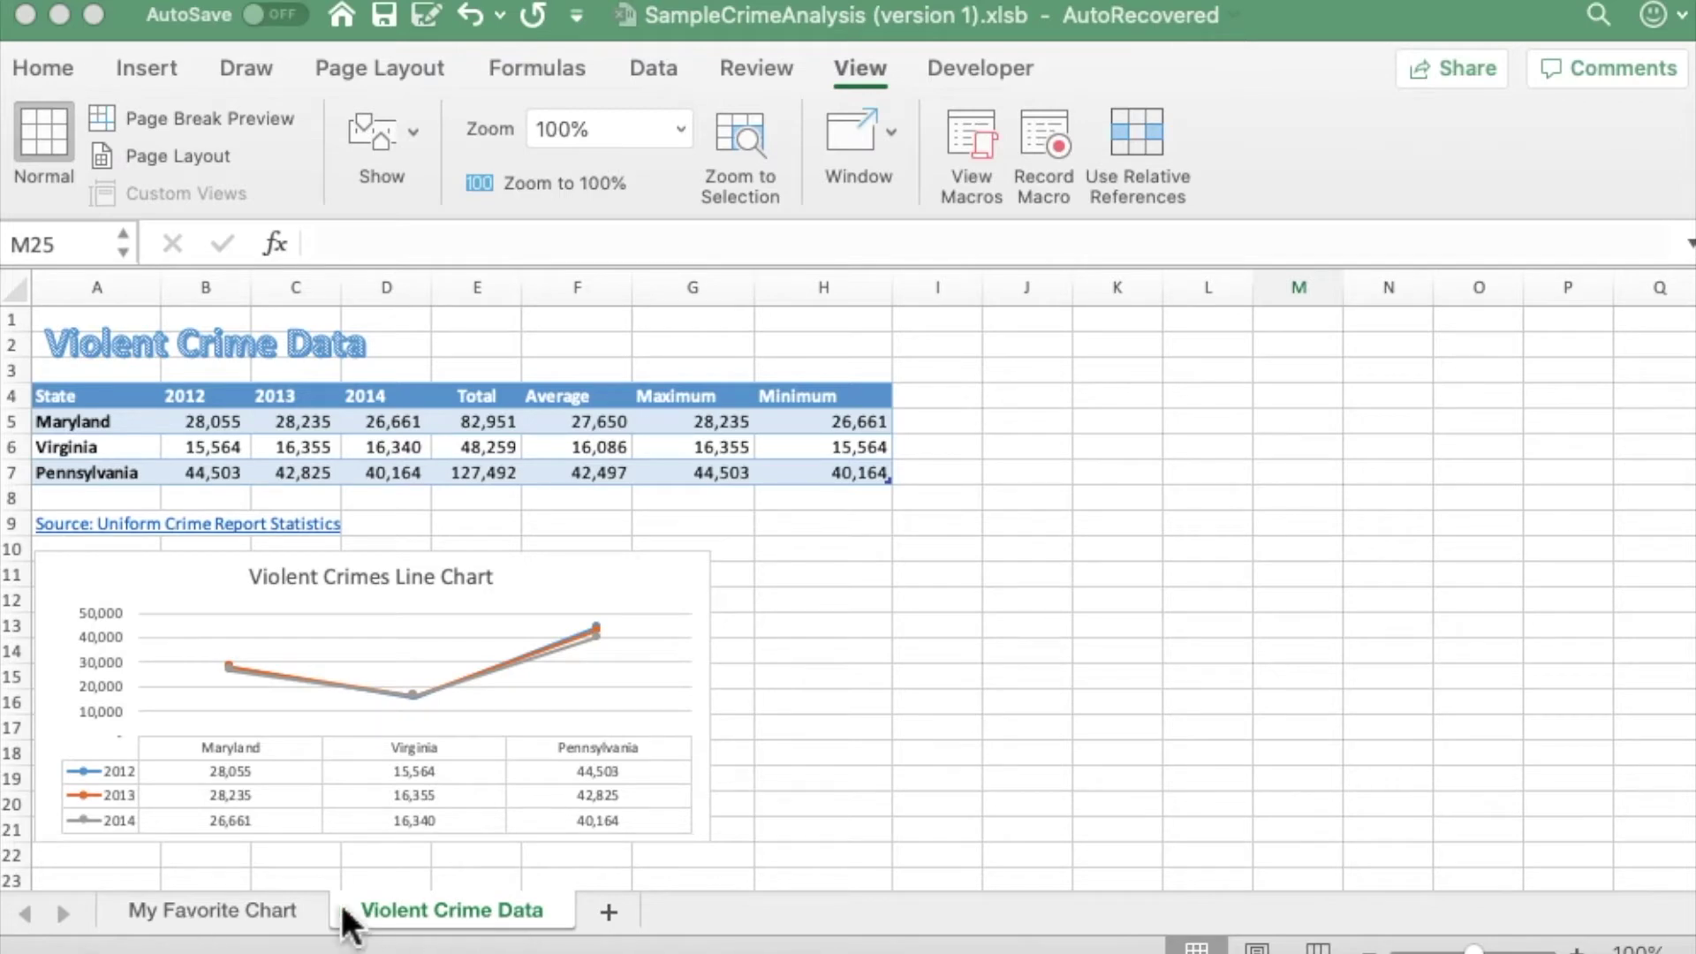
- Delete the My Favorite Chart sheet from the workbook
left_click(261, 918)
left_click(400, 918)
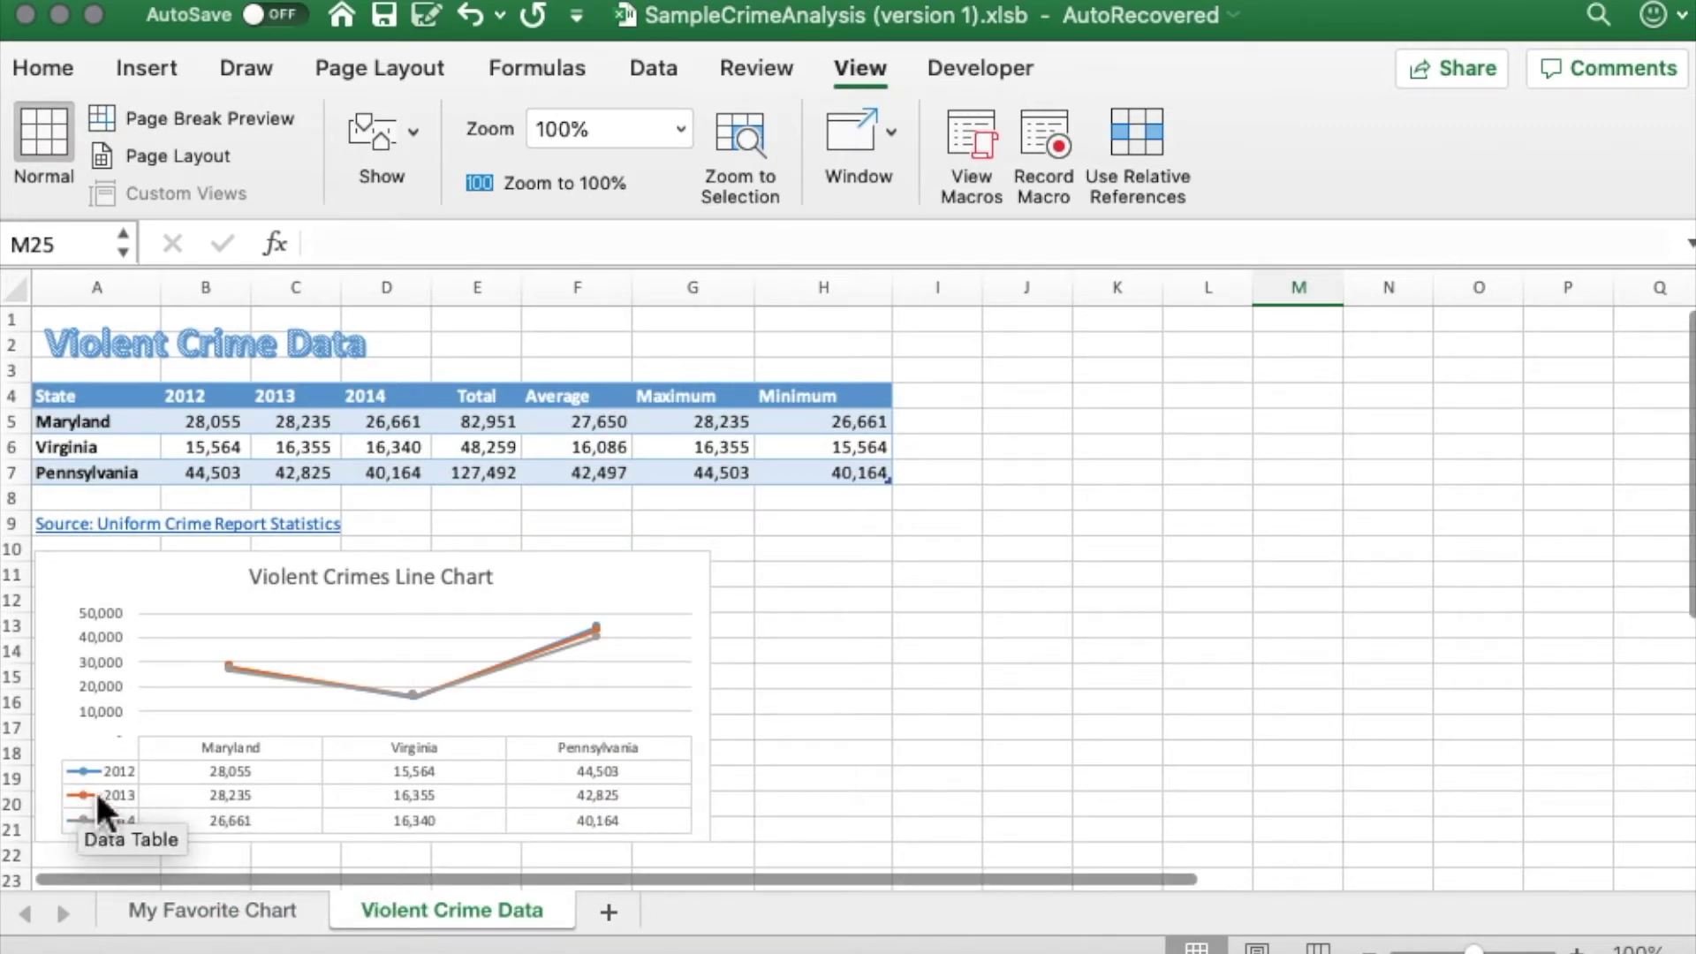
left_click(213, 913)
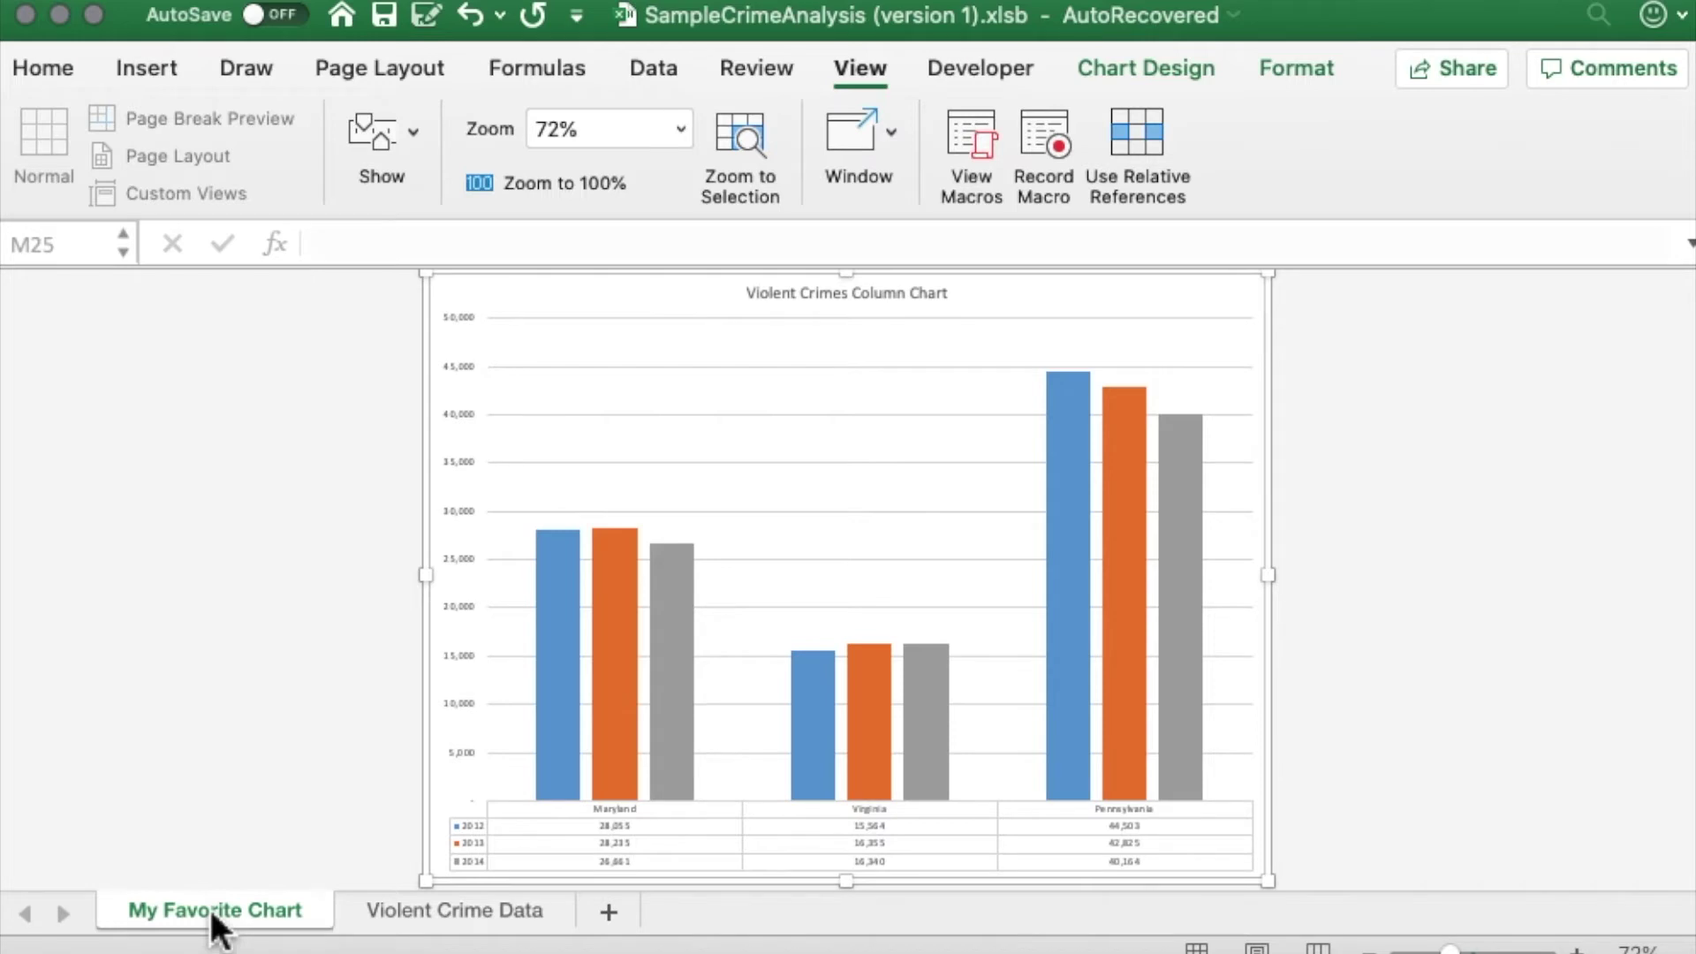
right_click(214, 921)
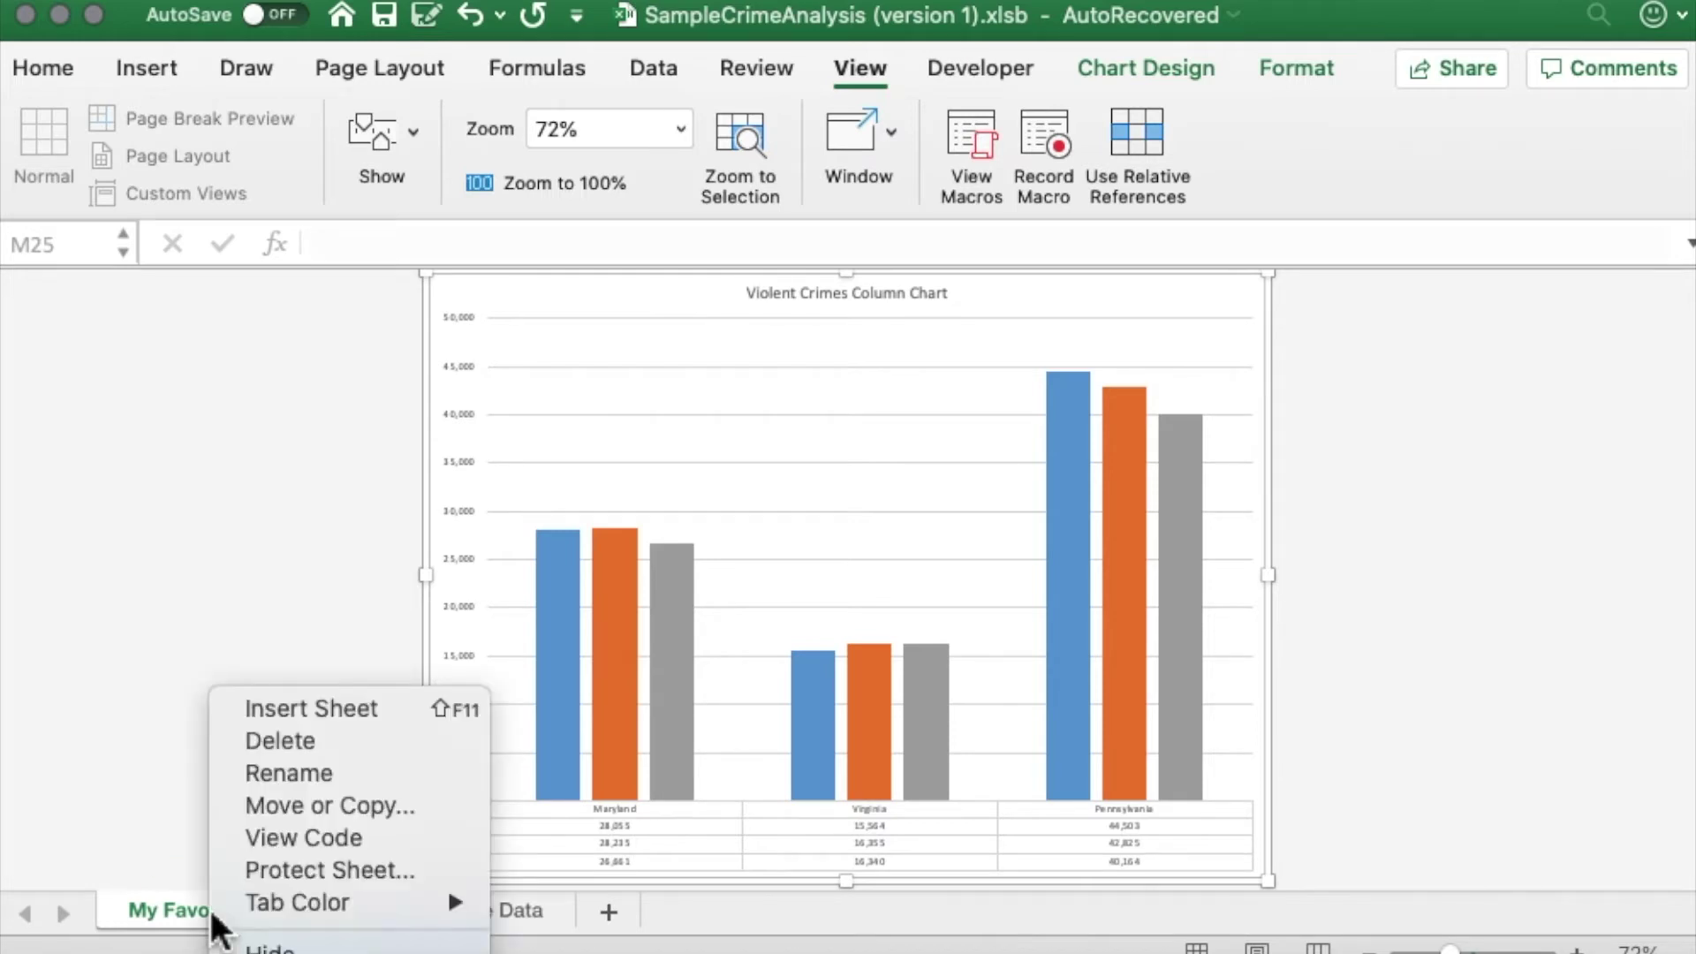
left_click(317, 746)
key("Return")
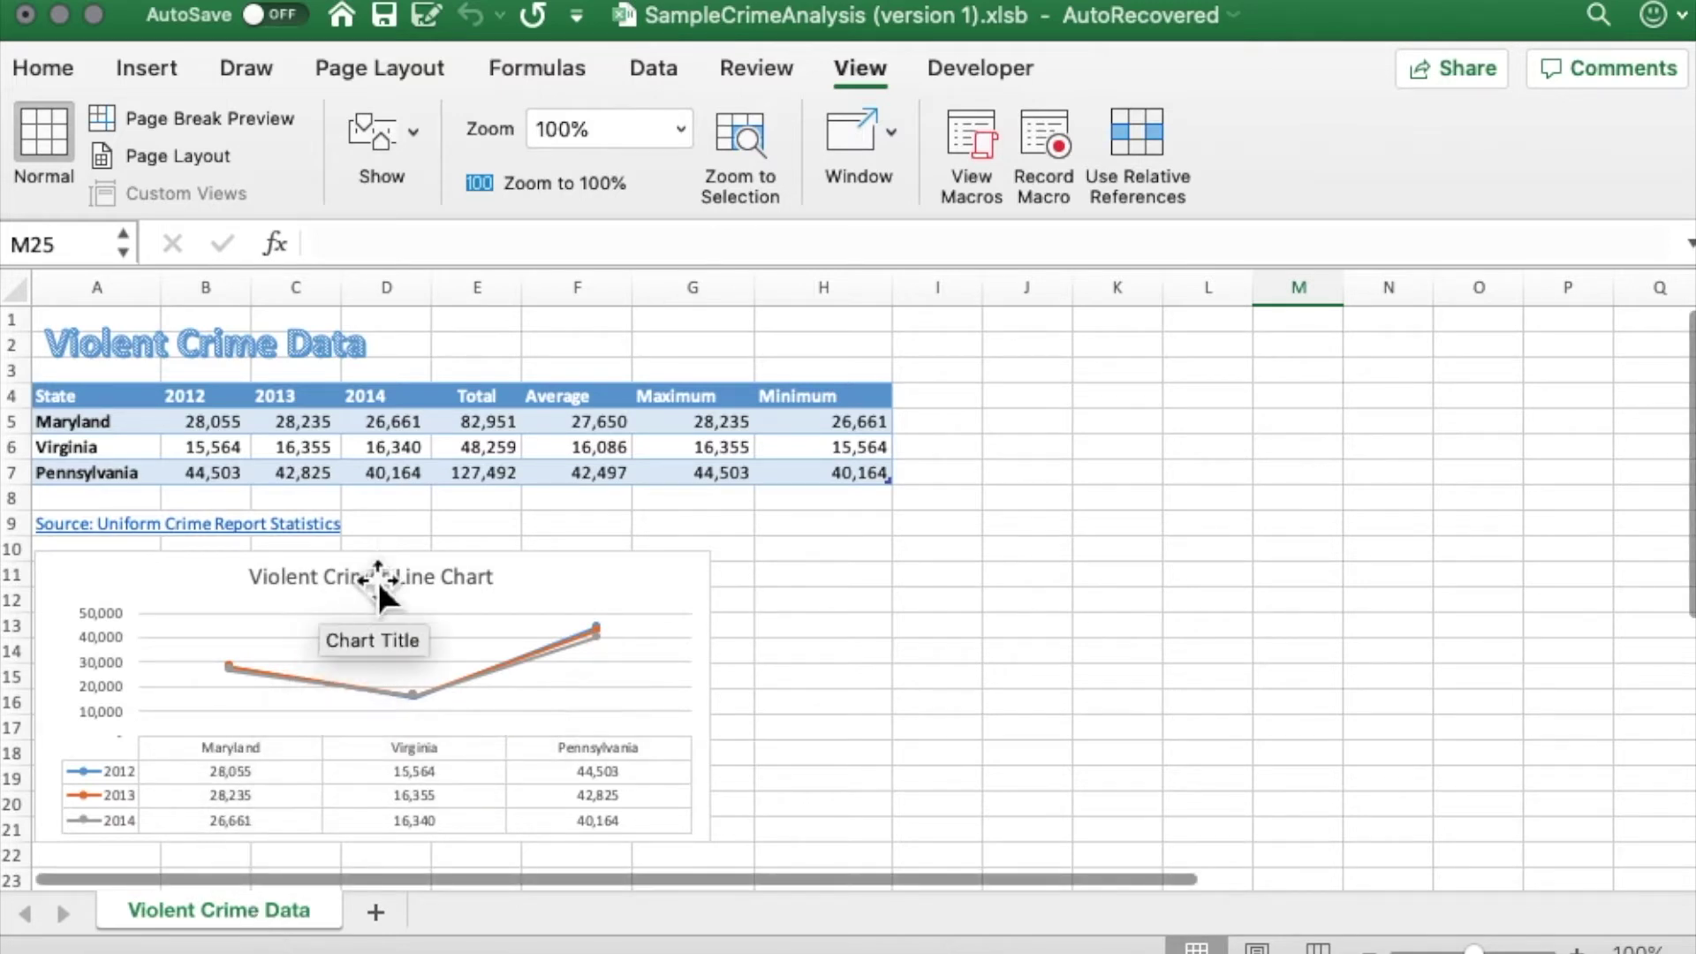
- Delete the Violent Crimes Line Chart and columns E to H holding Total, Average, Maximum and Minimum
left_click(609, 610)
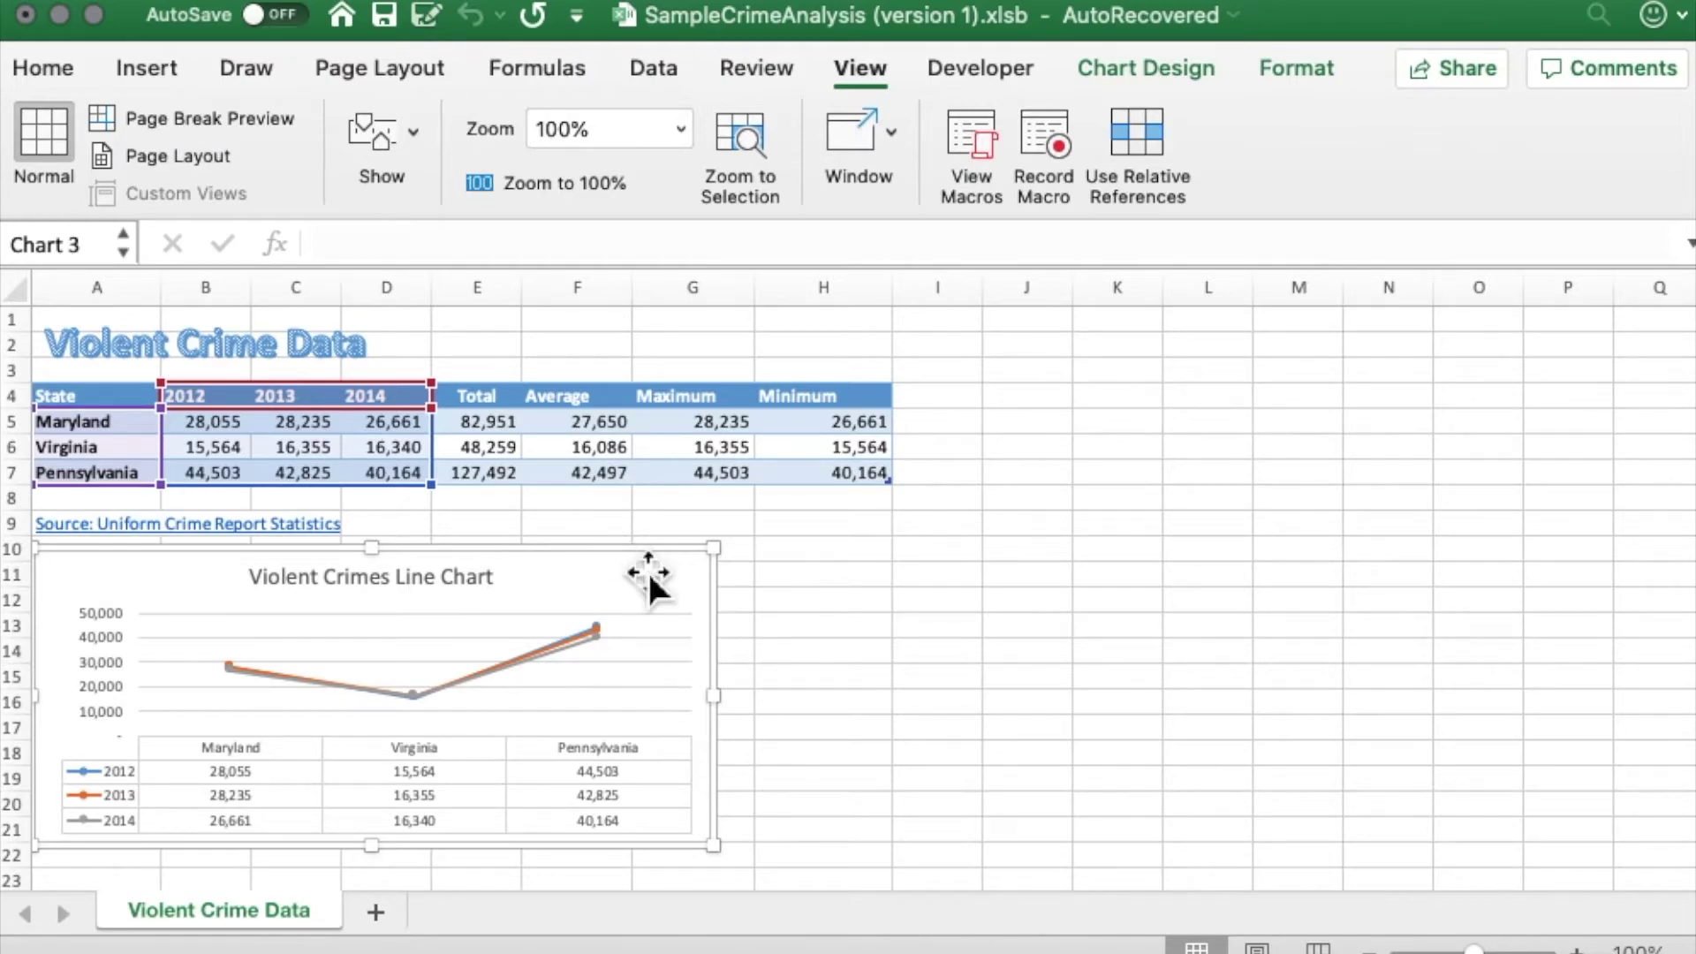
key("Delete")
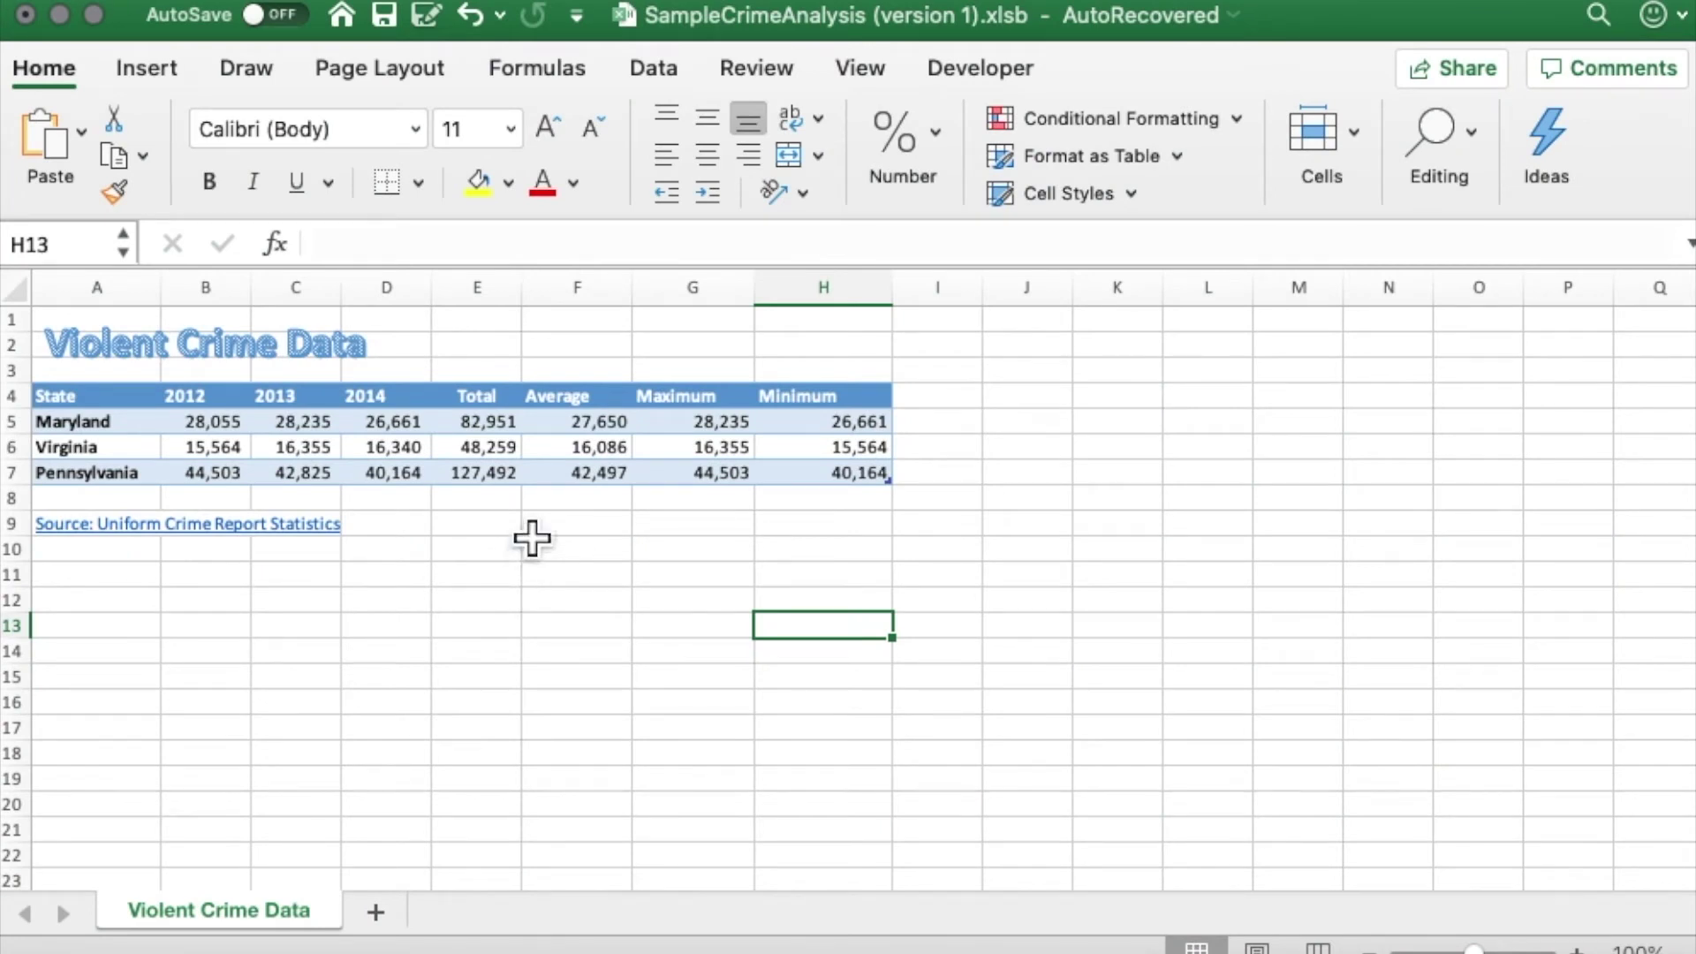
left_click(511, 298)
left_click_drag(511, 298, 800, 319)
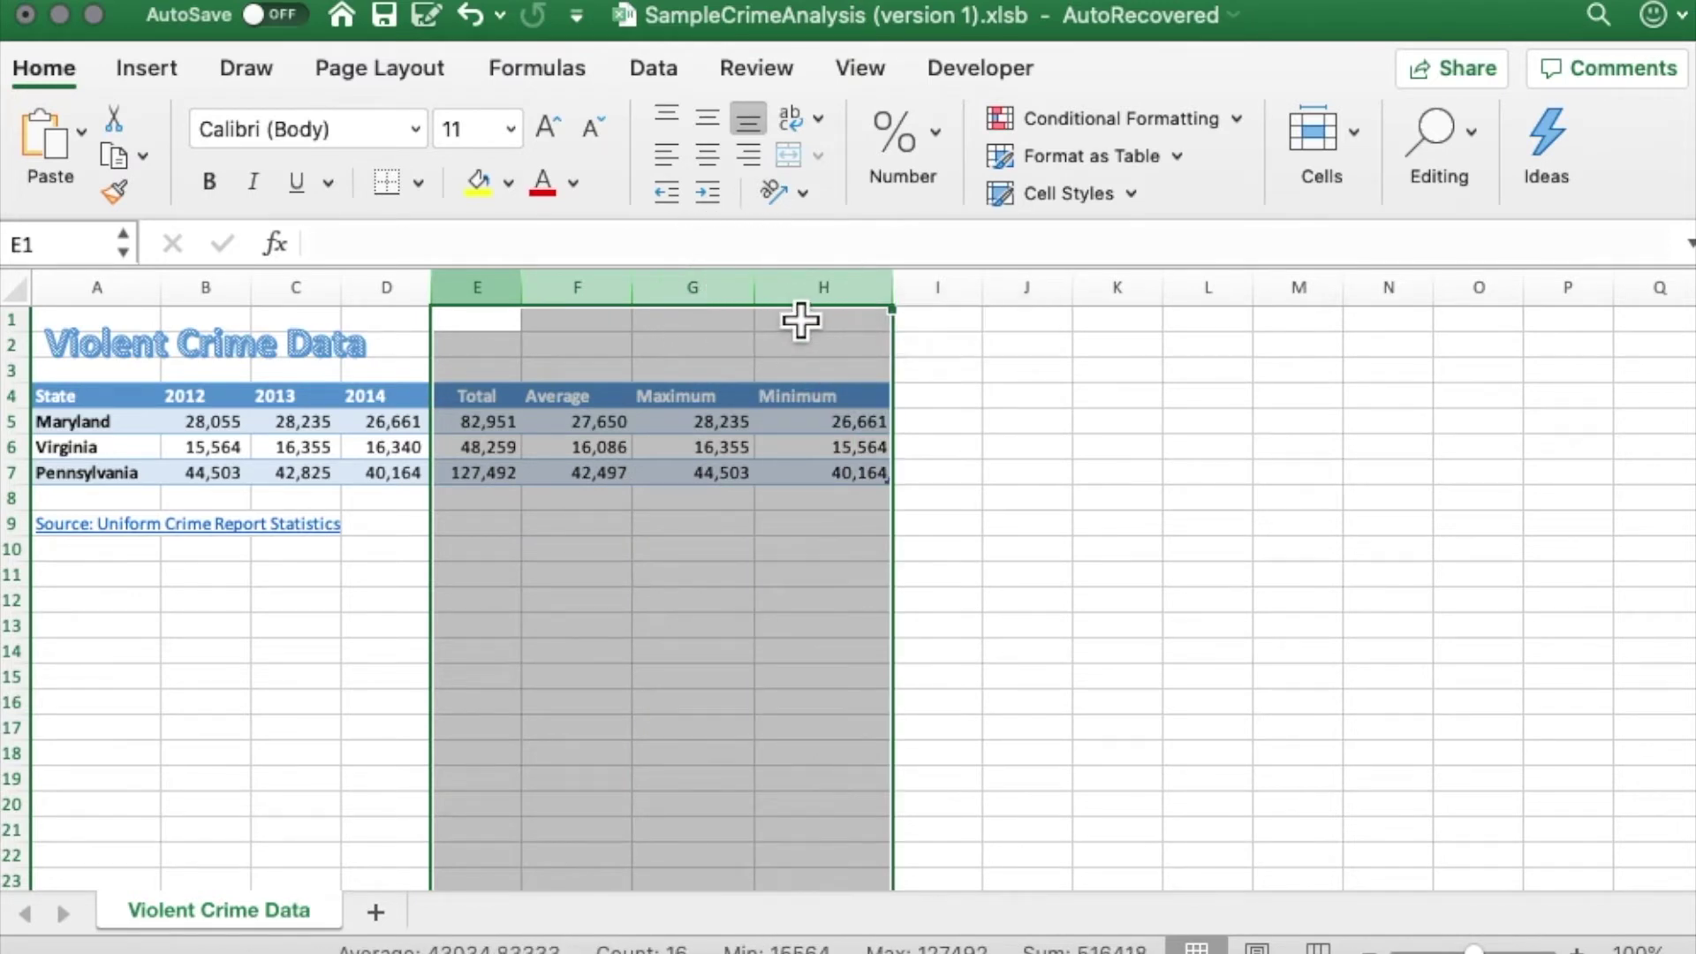
right_click(706, 316)
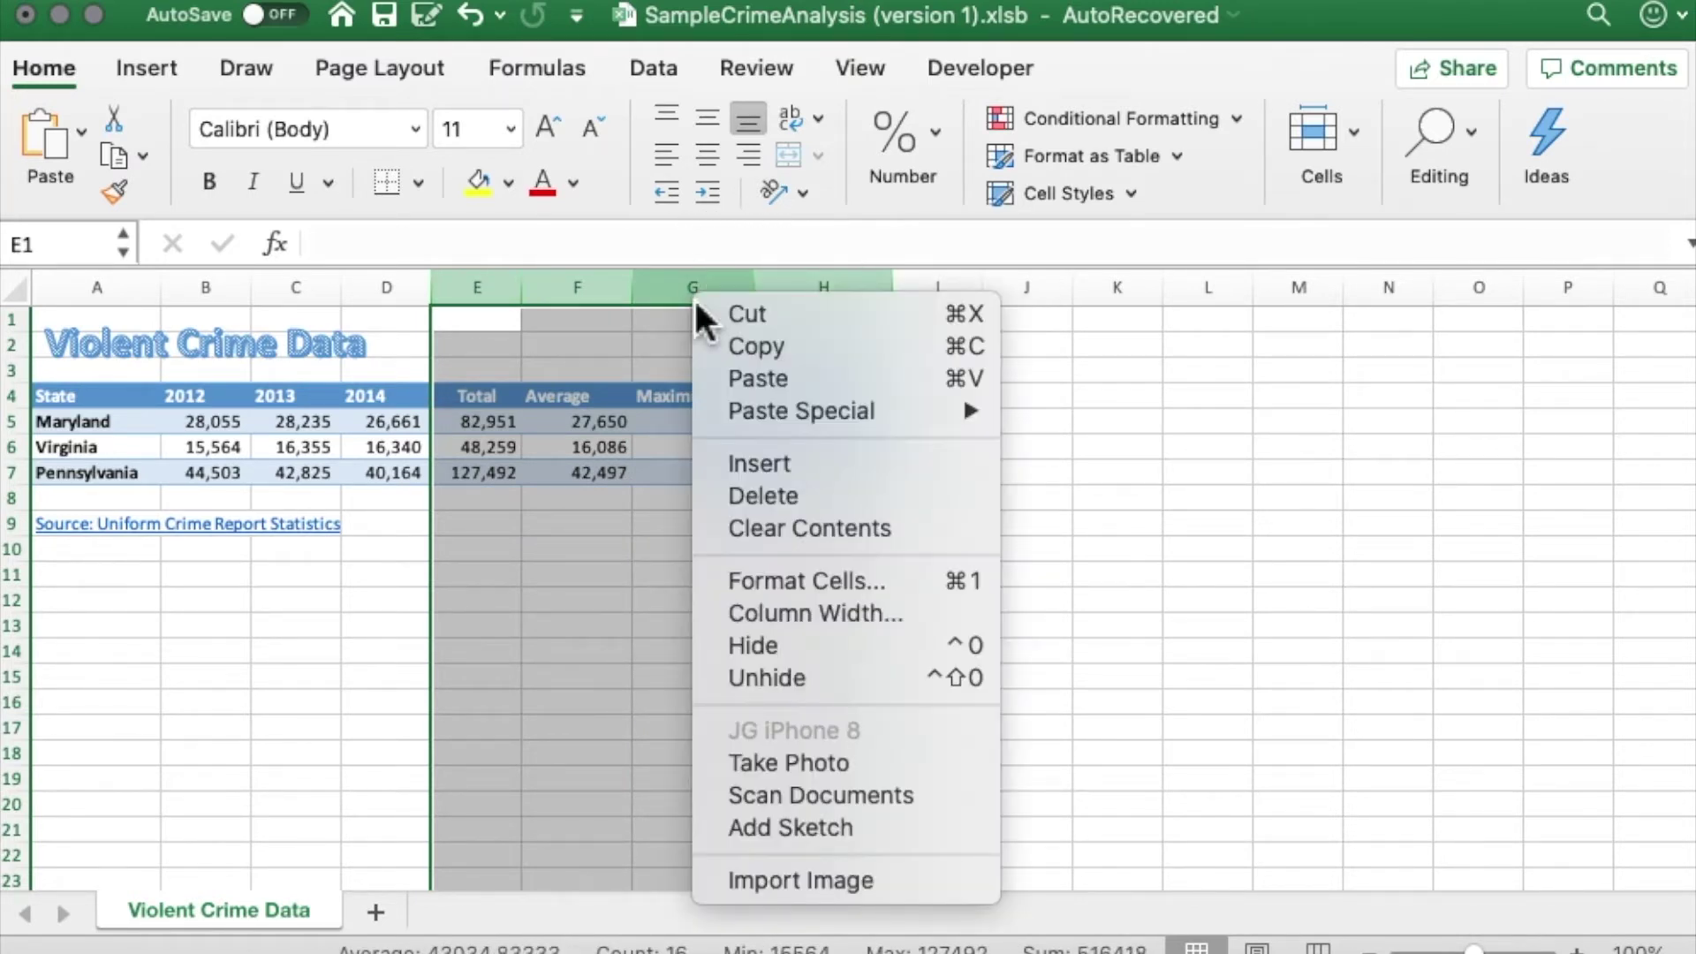
left_click(739, 494)
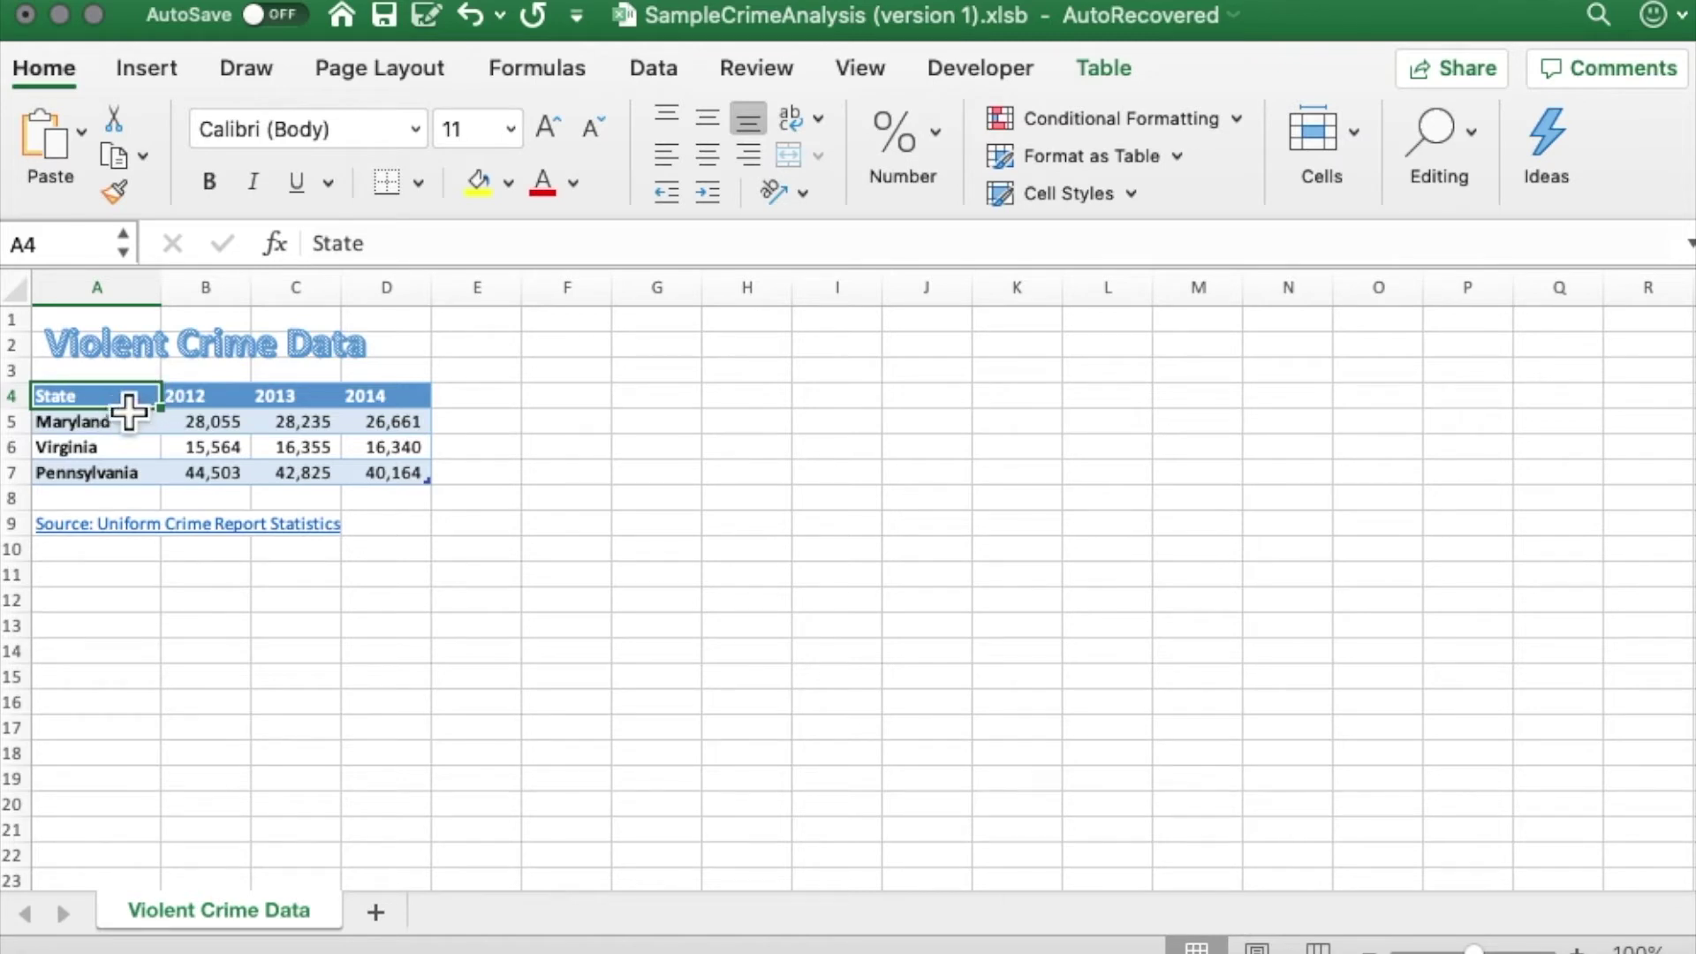
left_click_drag(129, 399, 374, 484)
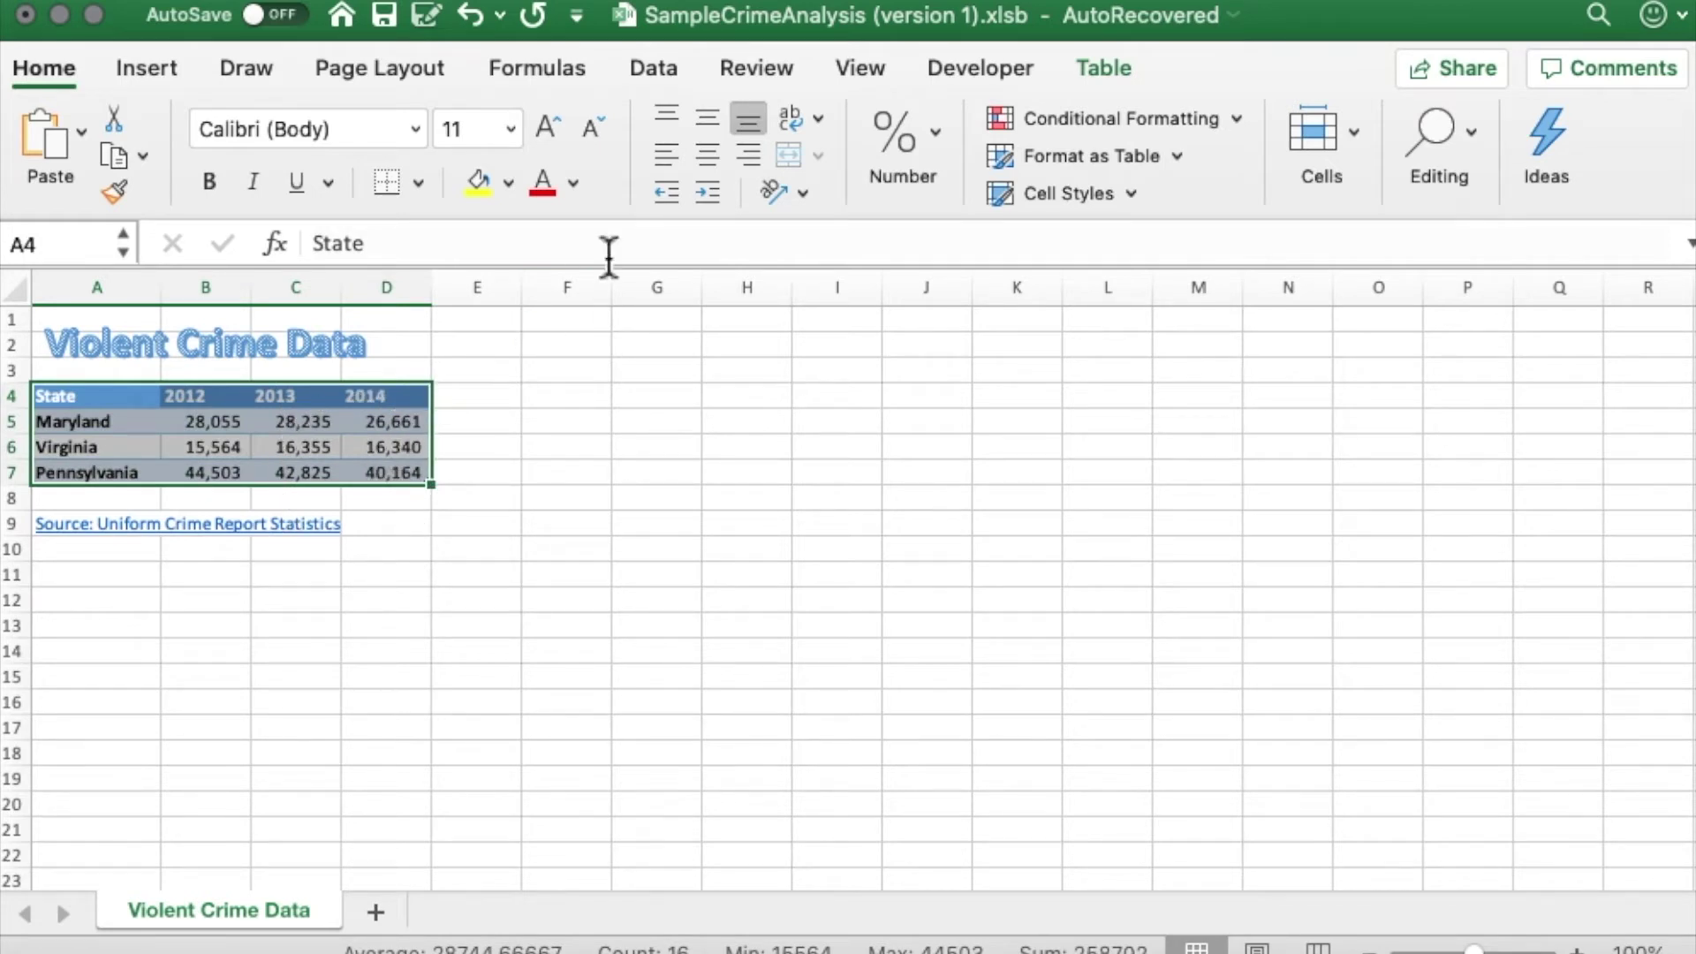
left_click(1106, 70)
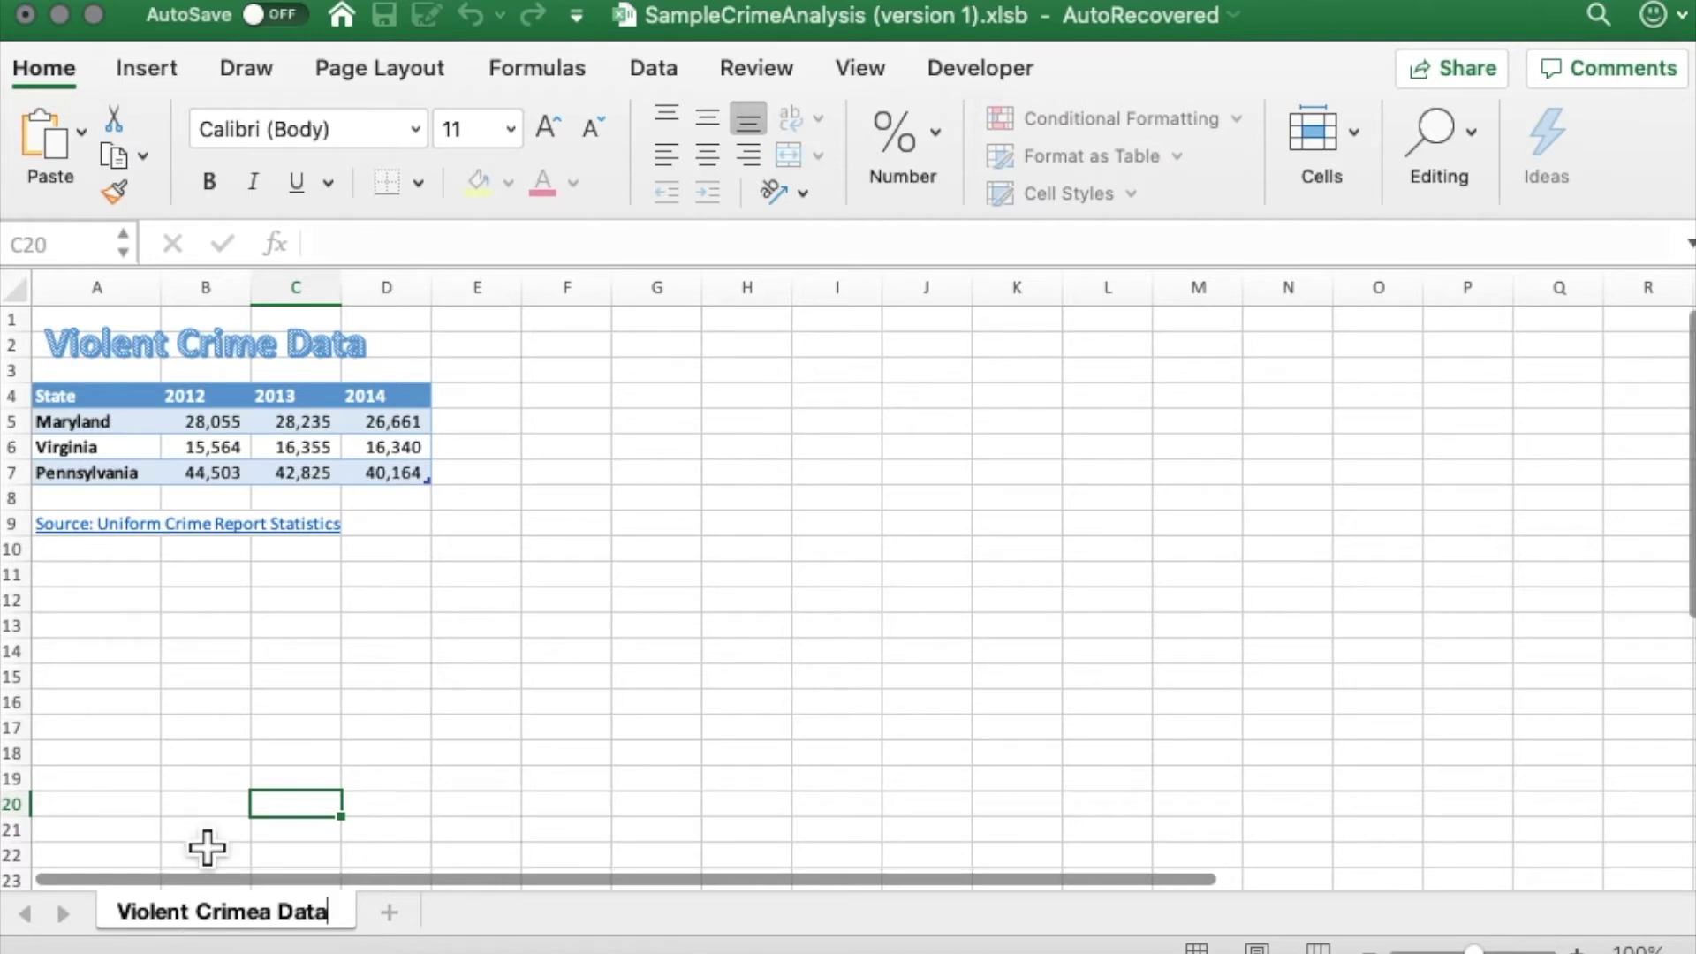
- Create a copy of the Violent Crimea Data sheet in the same workbook, placed before the original
left_click(219, 802)
right_click(216, 915)
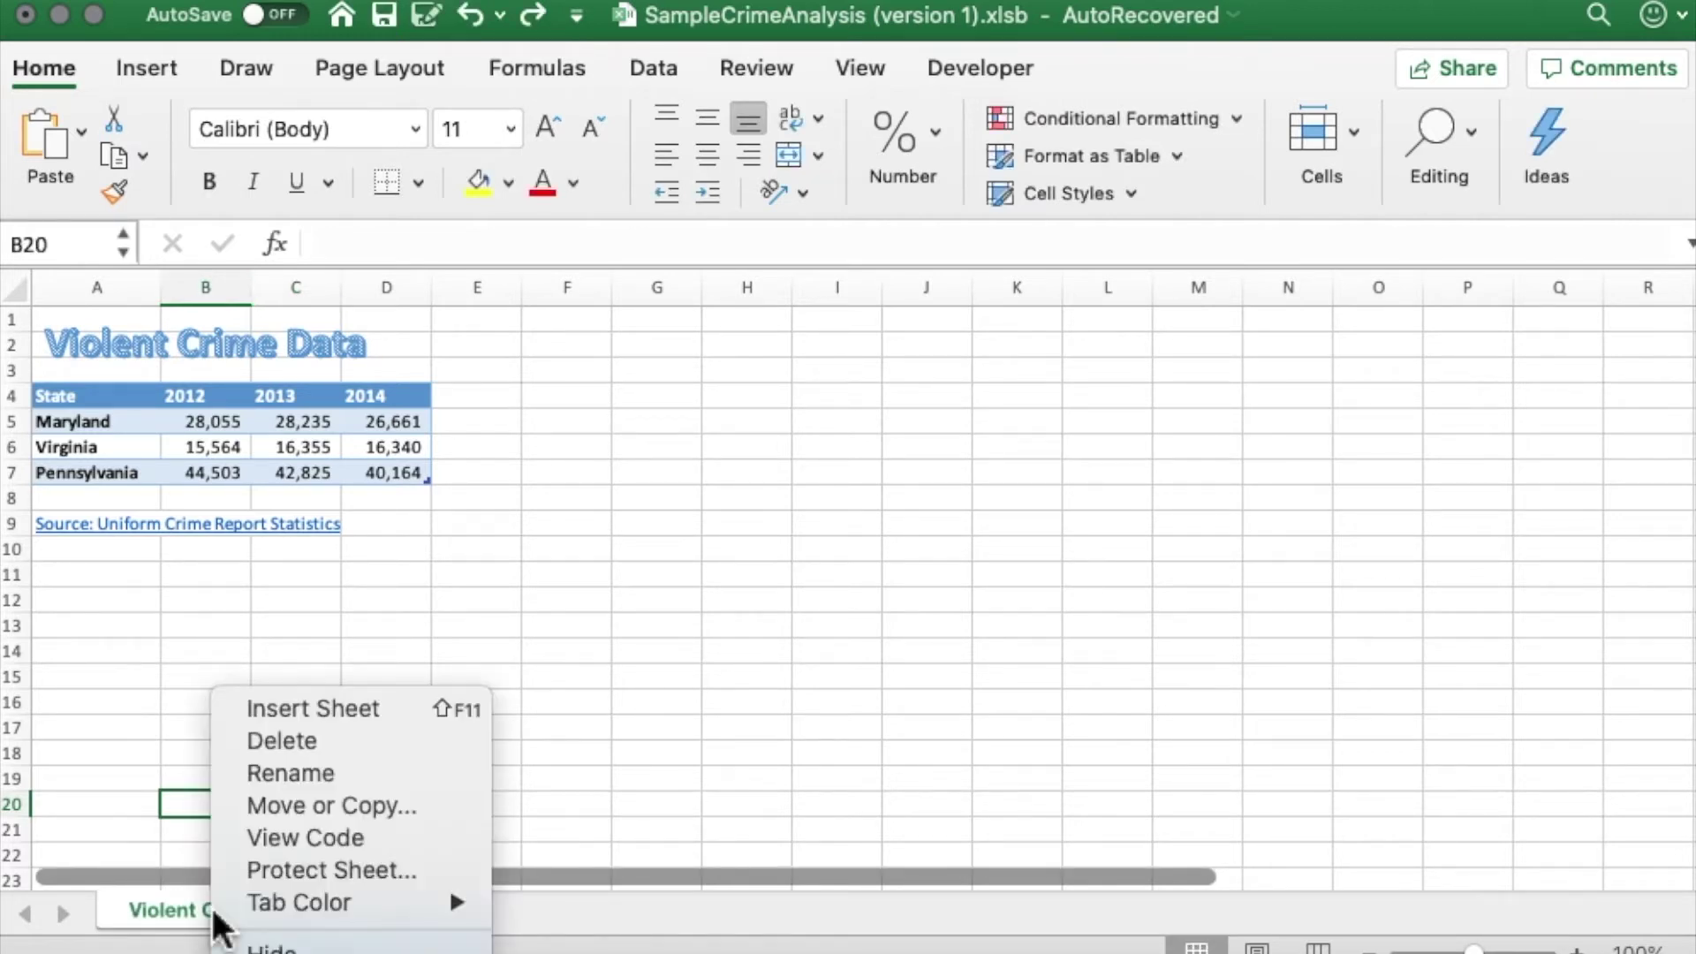
left_click(291, 813)
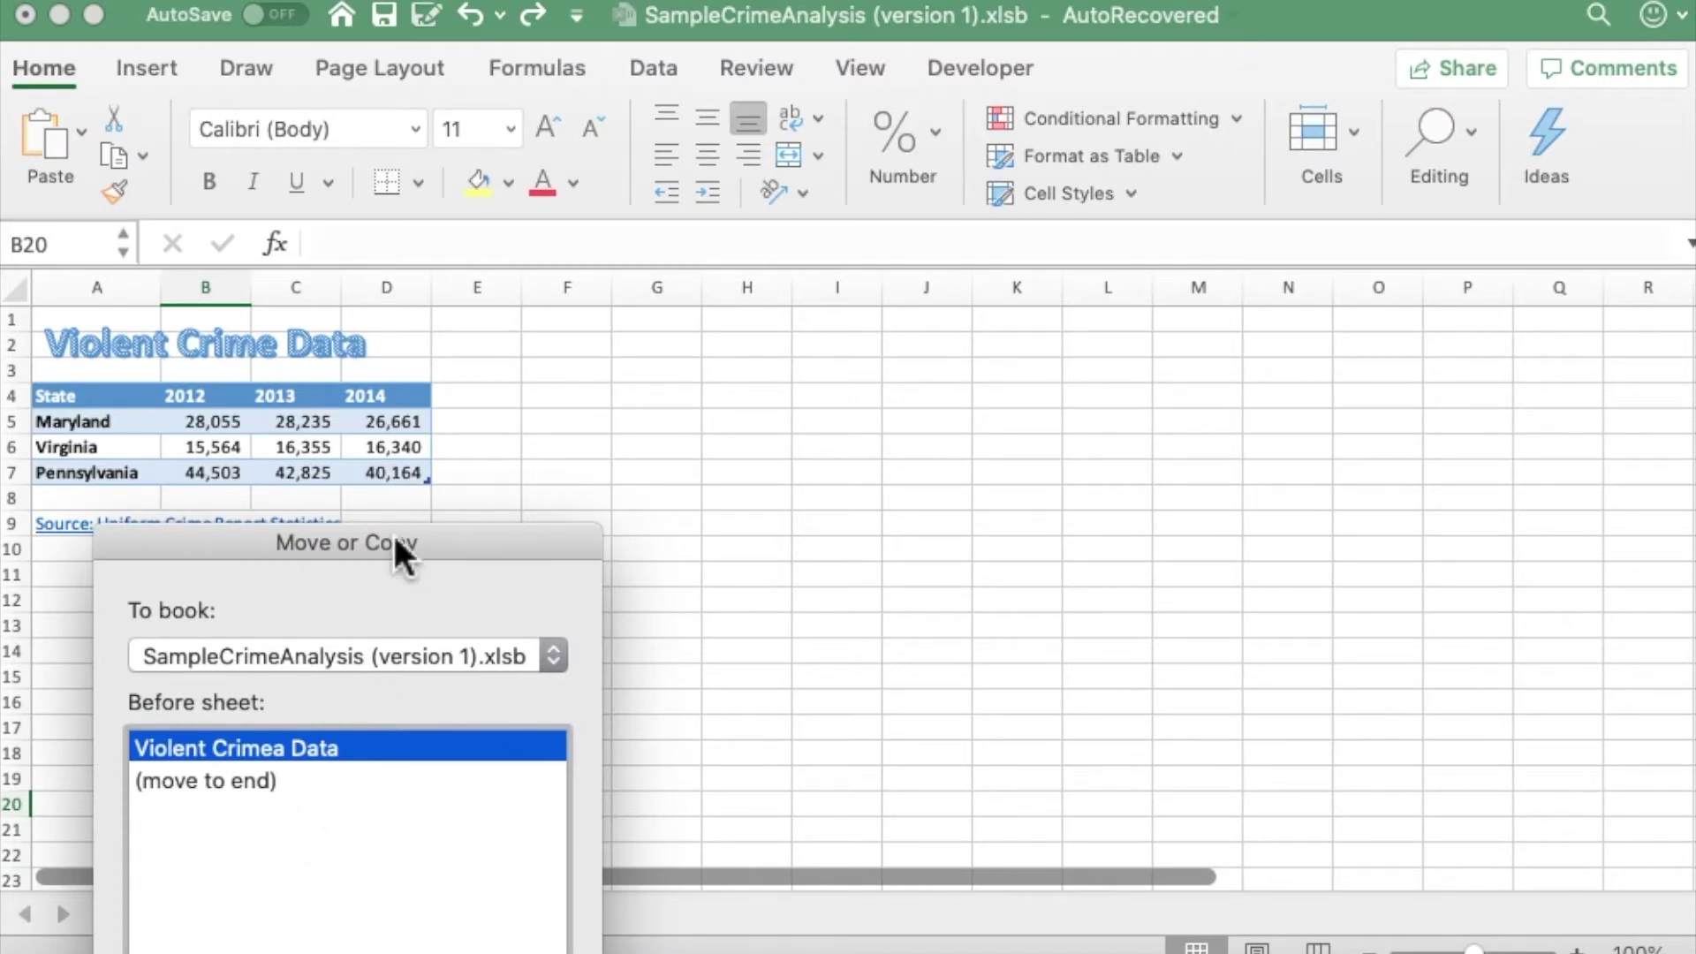
left_click_drag(394, 541, 388, 250)
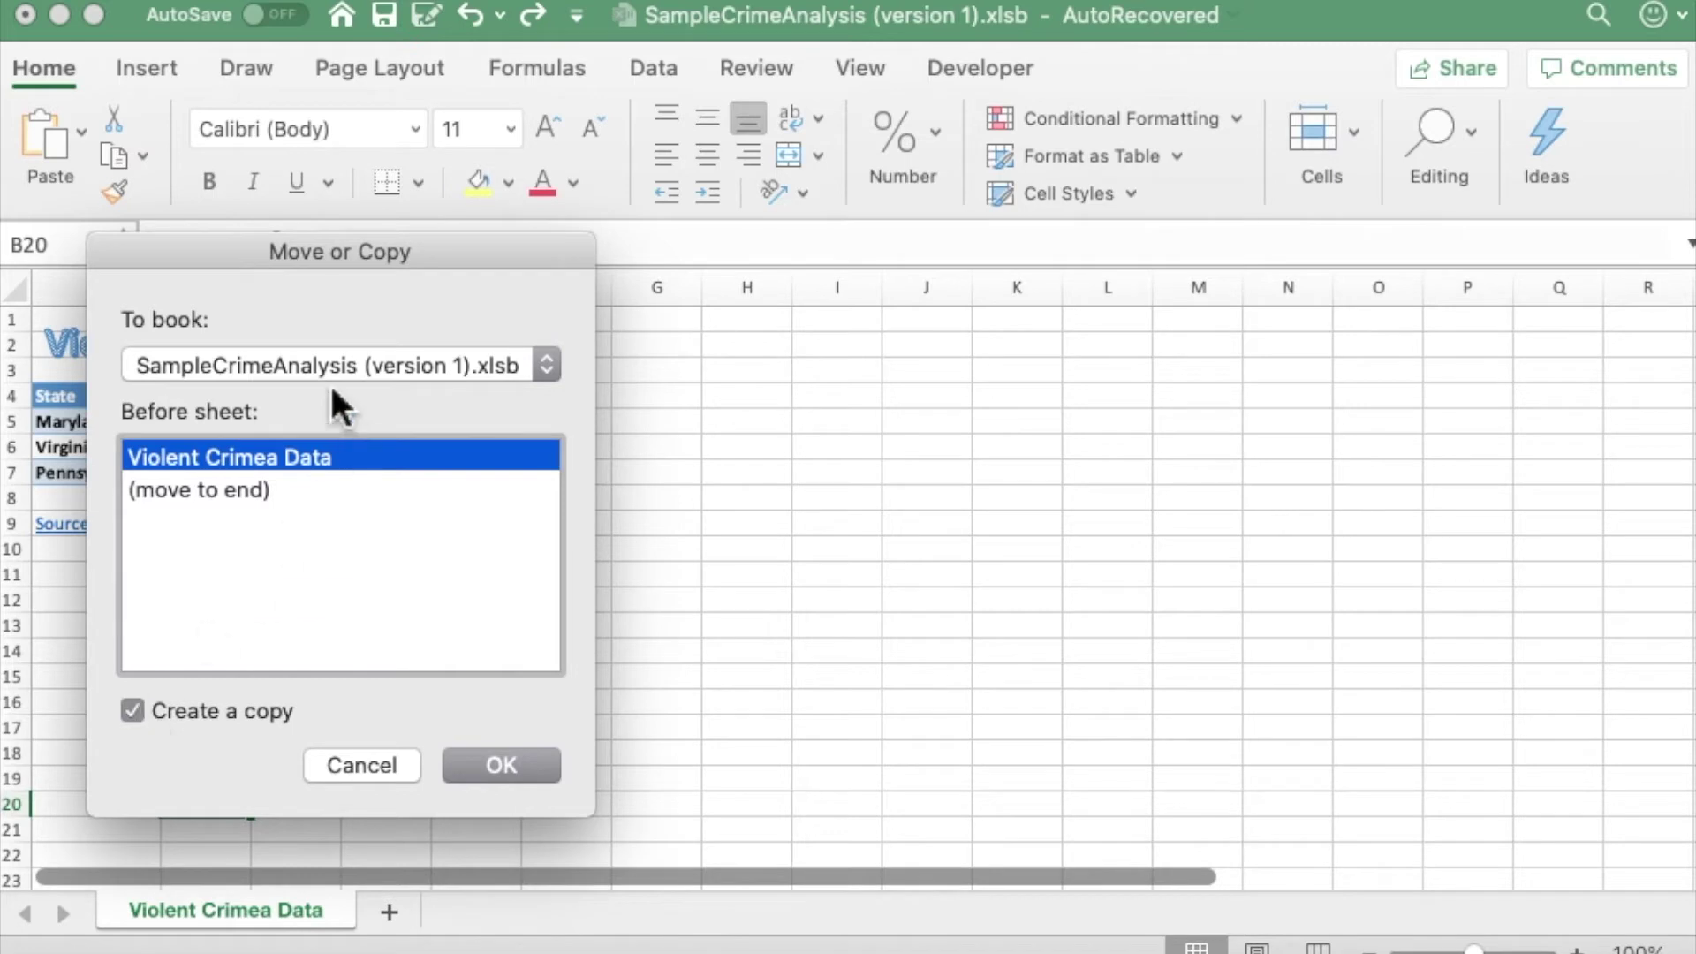
left_click(494, 766)
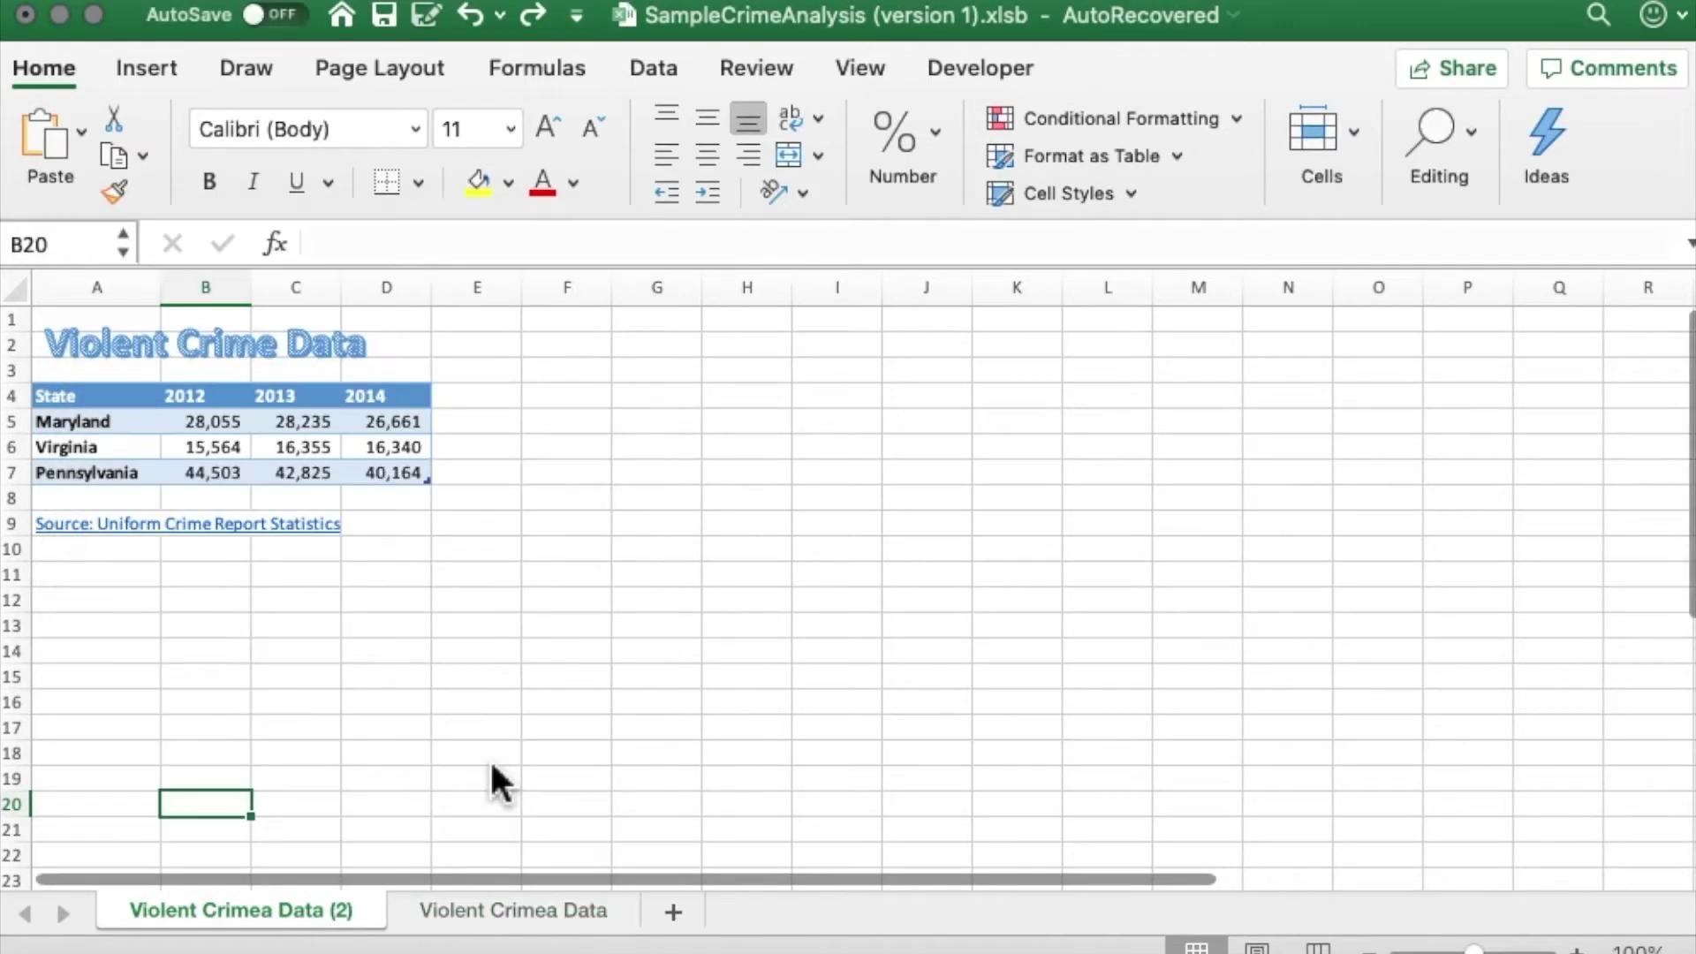
- Rename the copied sheet Adjusted Violent Crime and correct the original sheet's name to Violent Crime Data
right_click(305, 928)
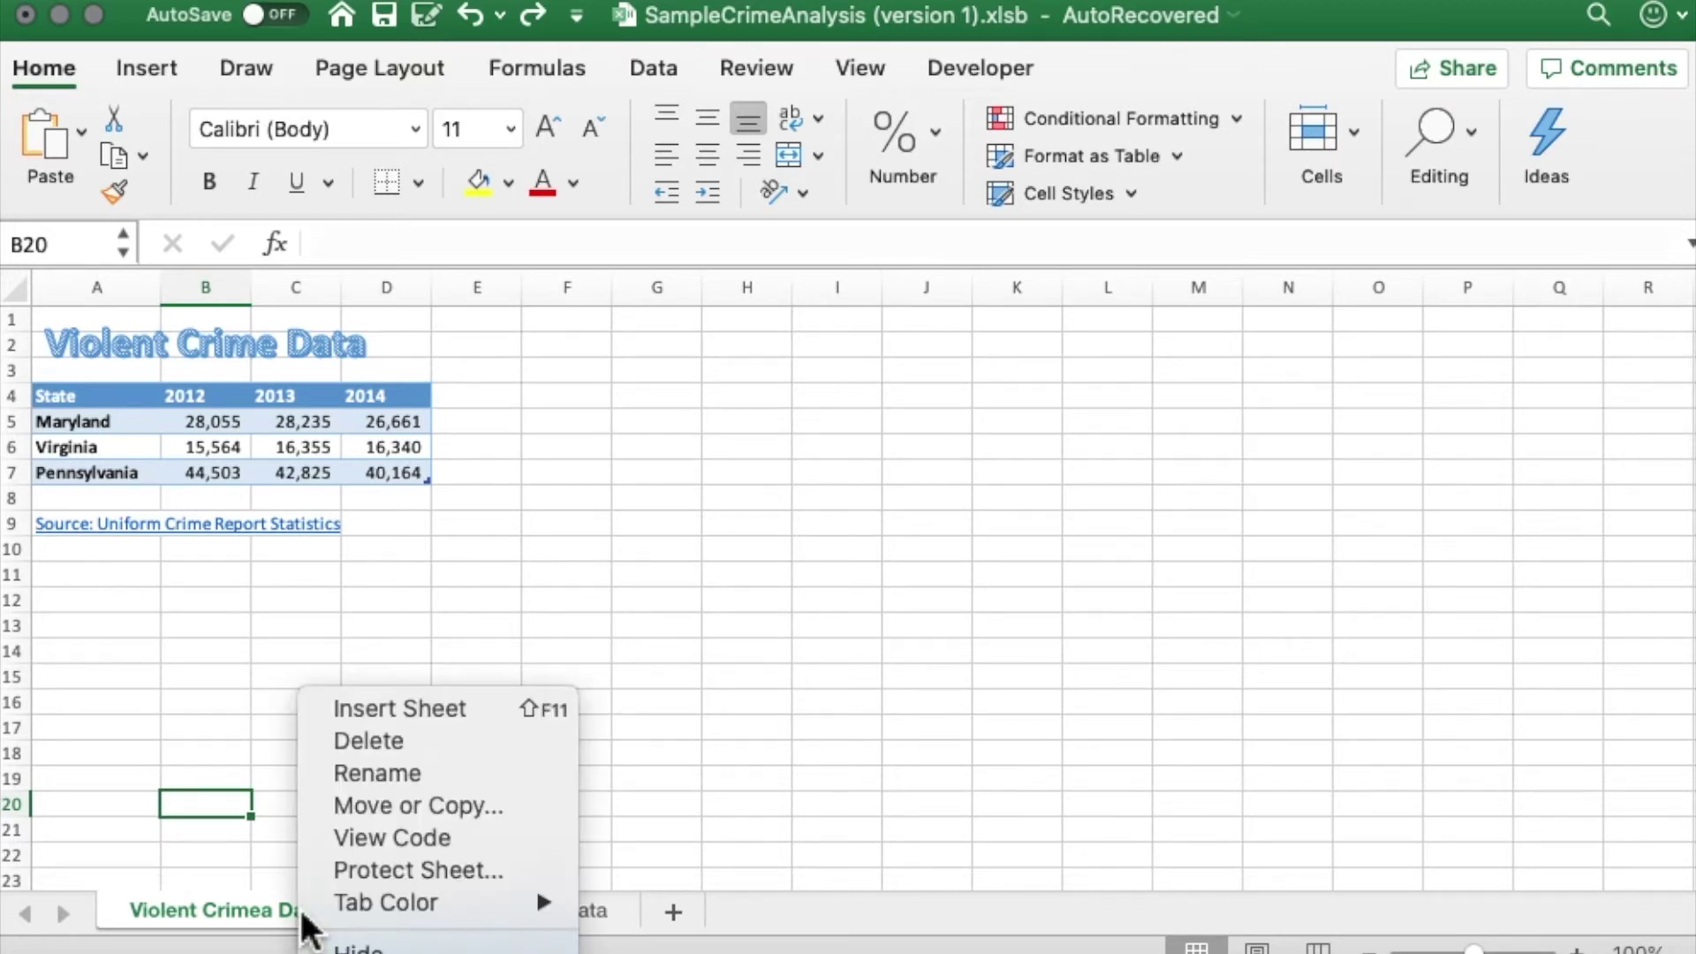
left_click(397, 777)
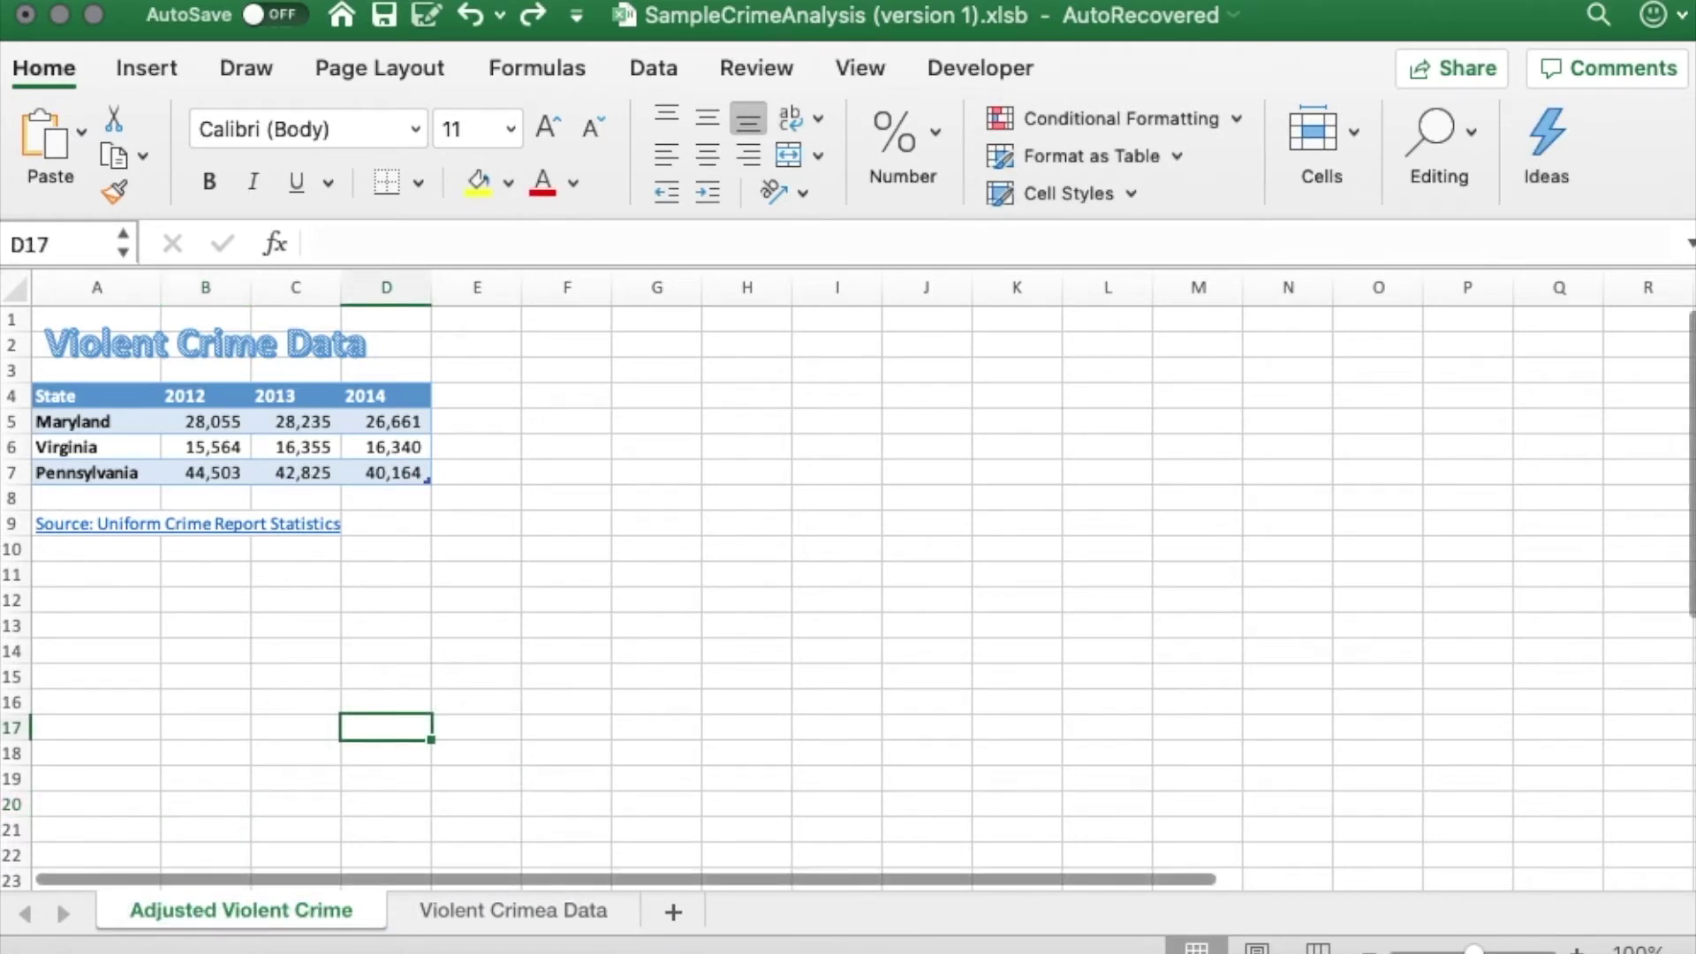
left_click(516, 919)
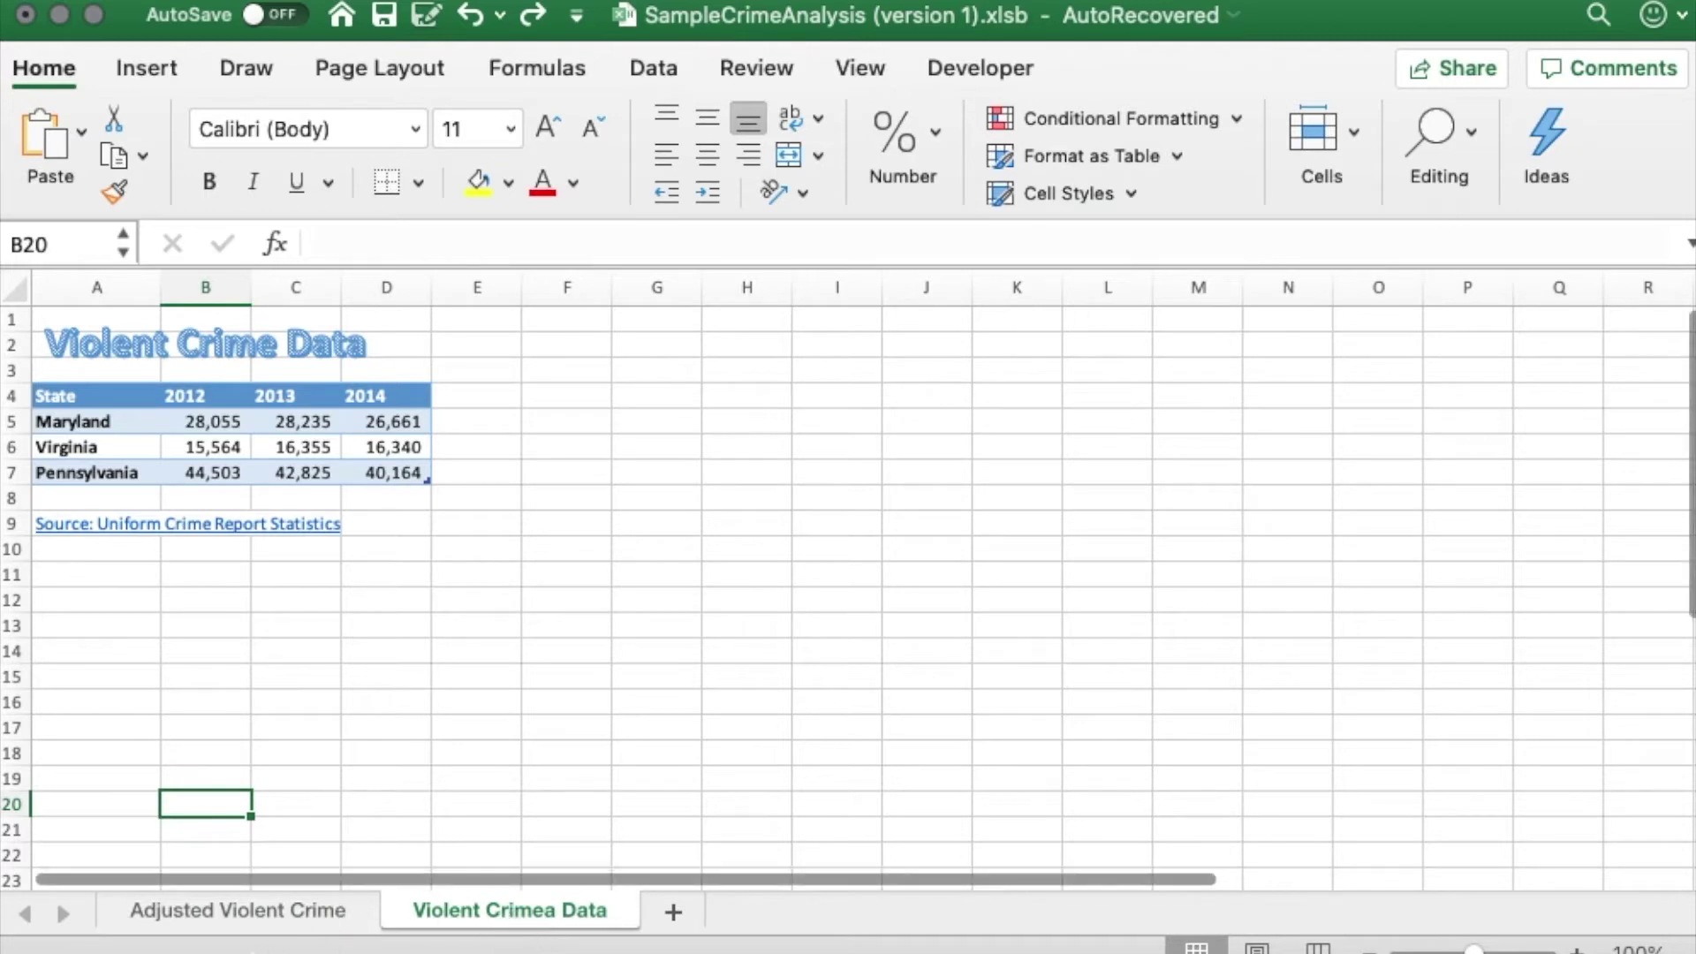
left_click(257, 912)
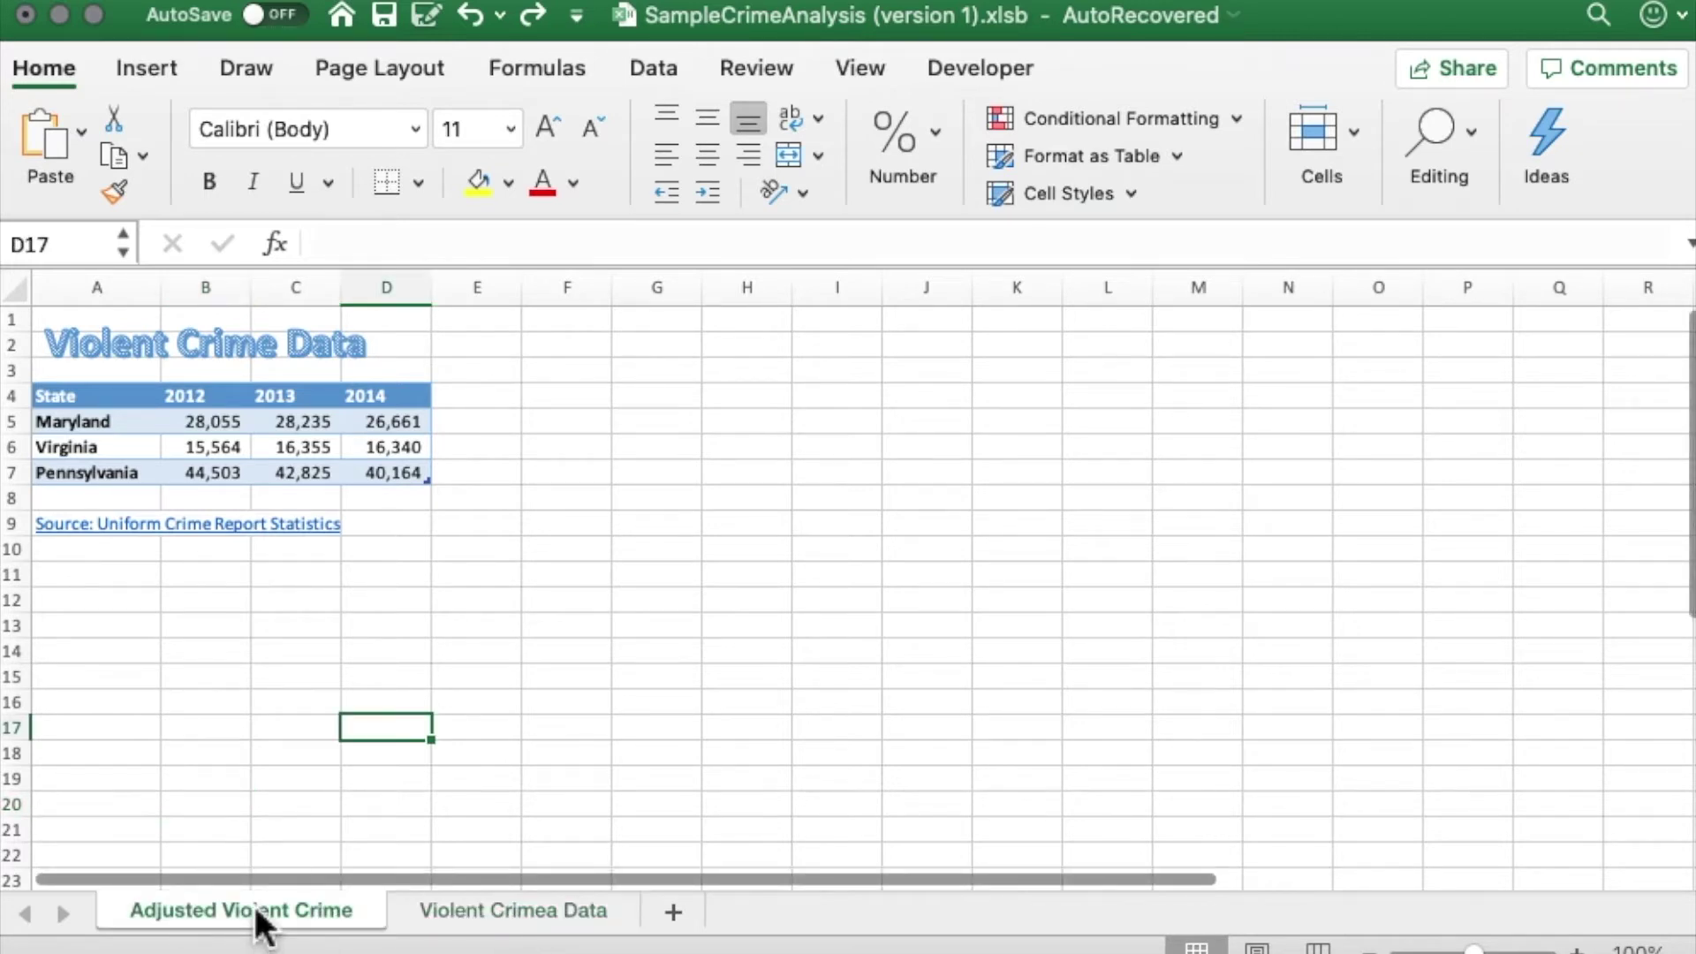
left_click(451, 918)
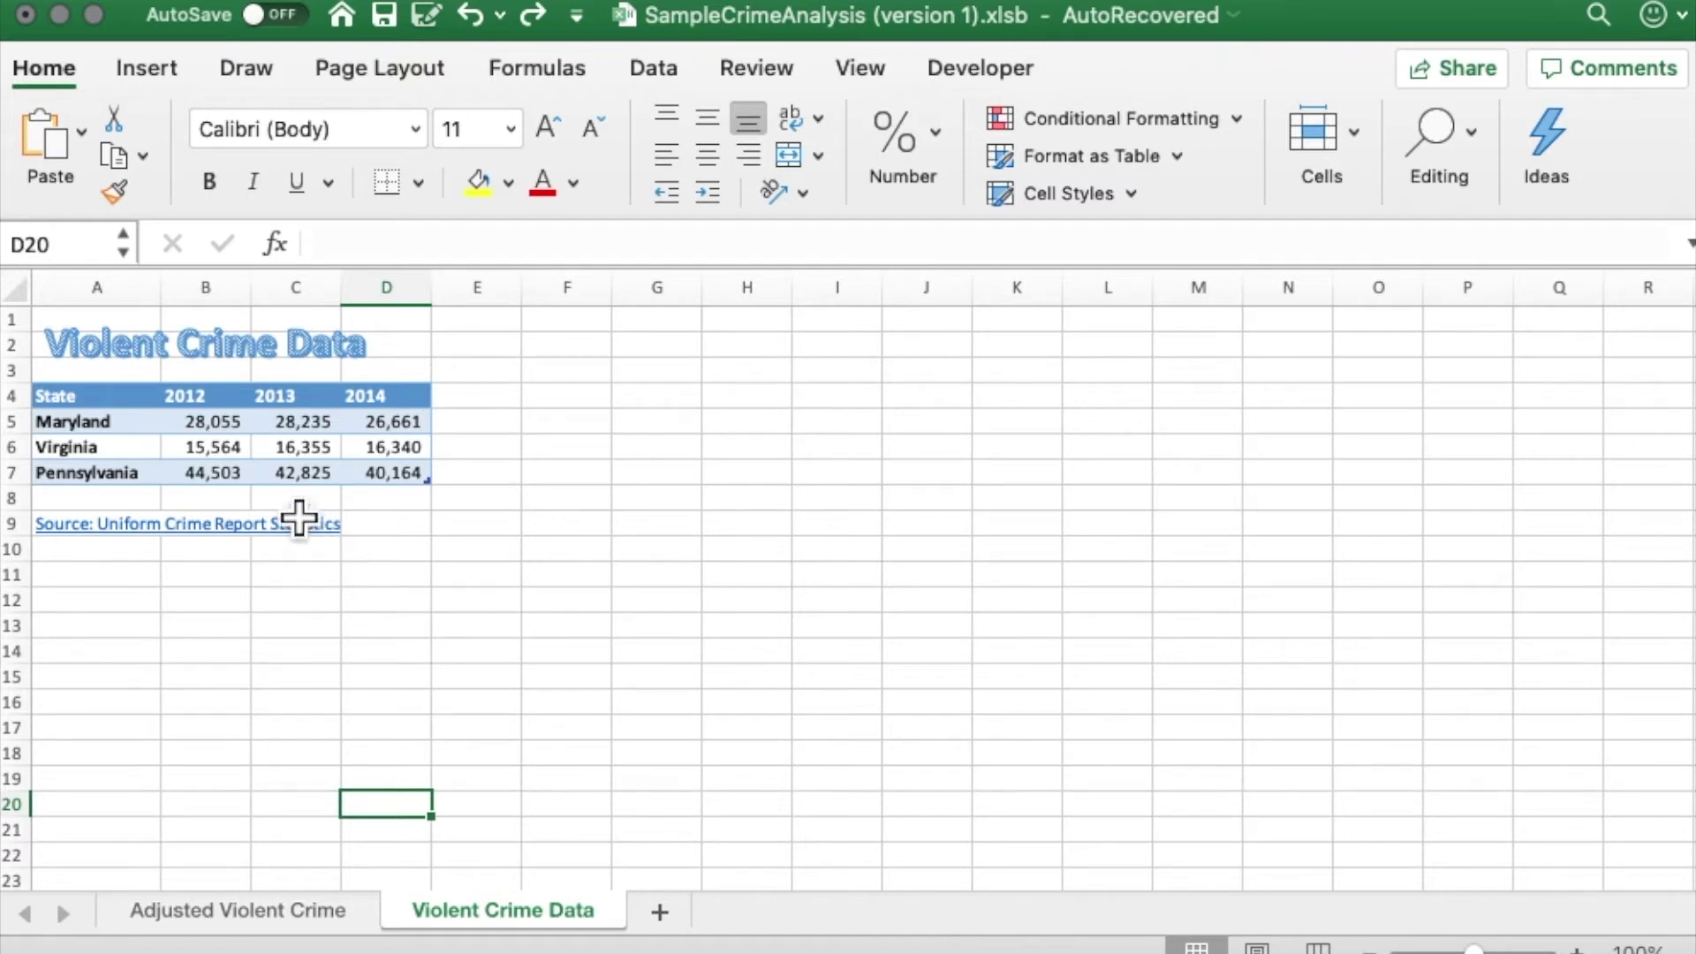
- Insert a 3-D Column chart, with series arranged in depth, from range A4:D7 on the Violent Crime Data sheet
left_click(90, 407)
left_click_drag(90, 407, 394, 485)
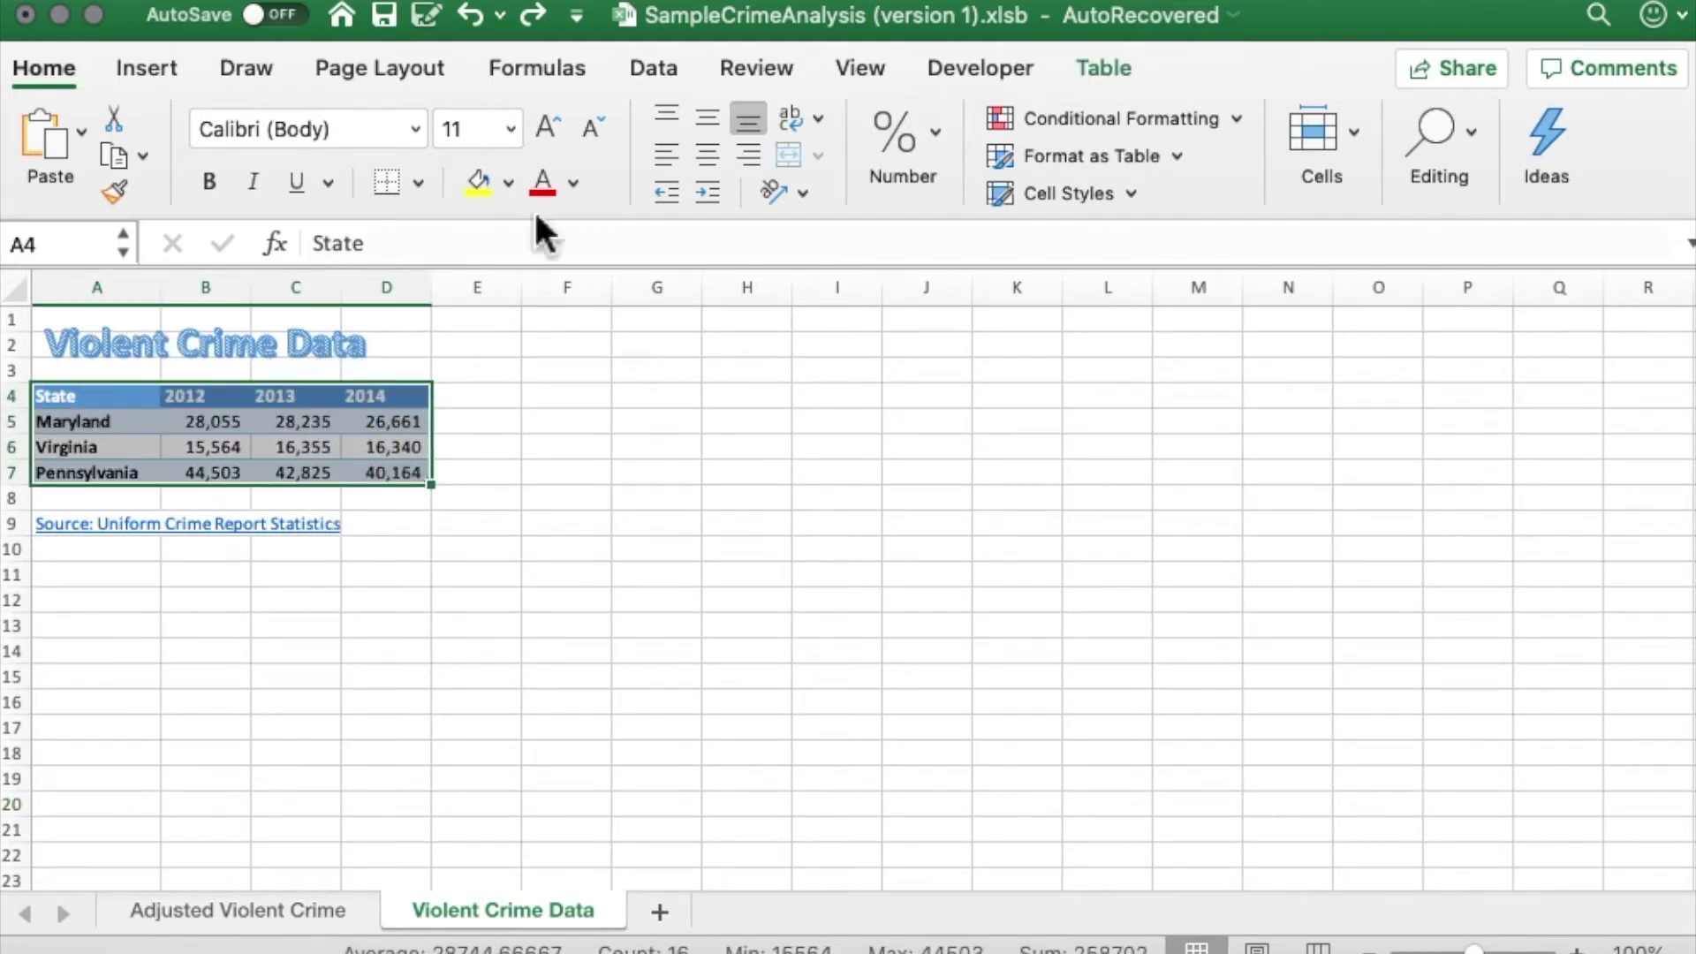
left_click(162, 77)
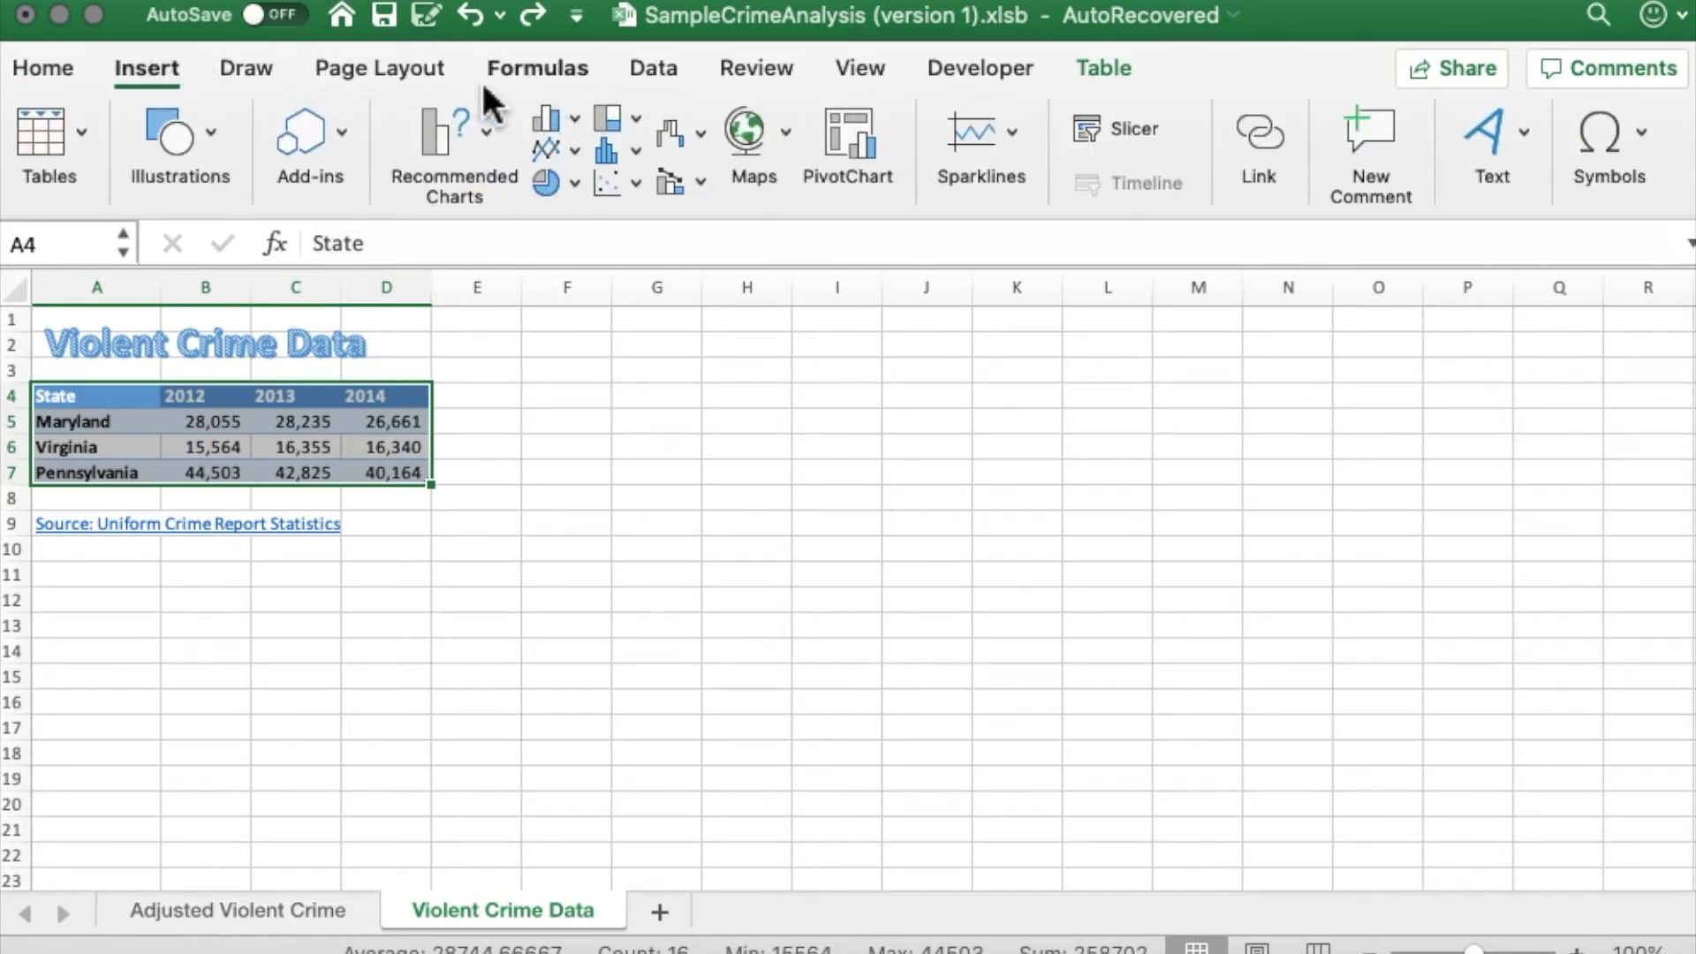
left_click(574, 122)
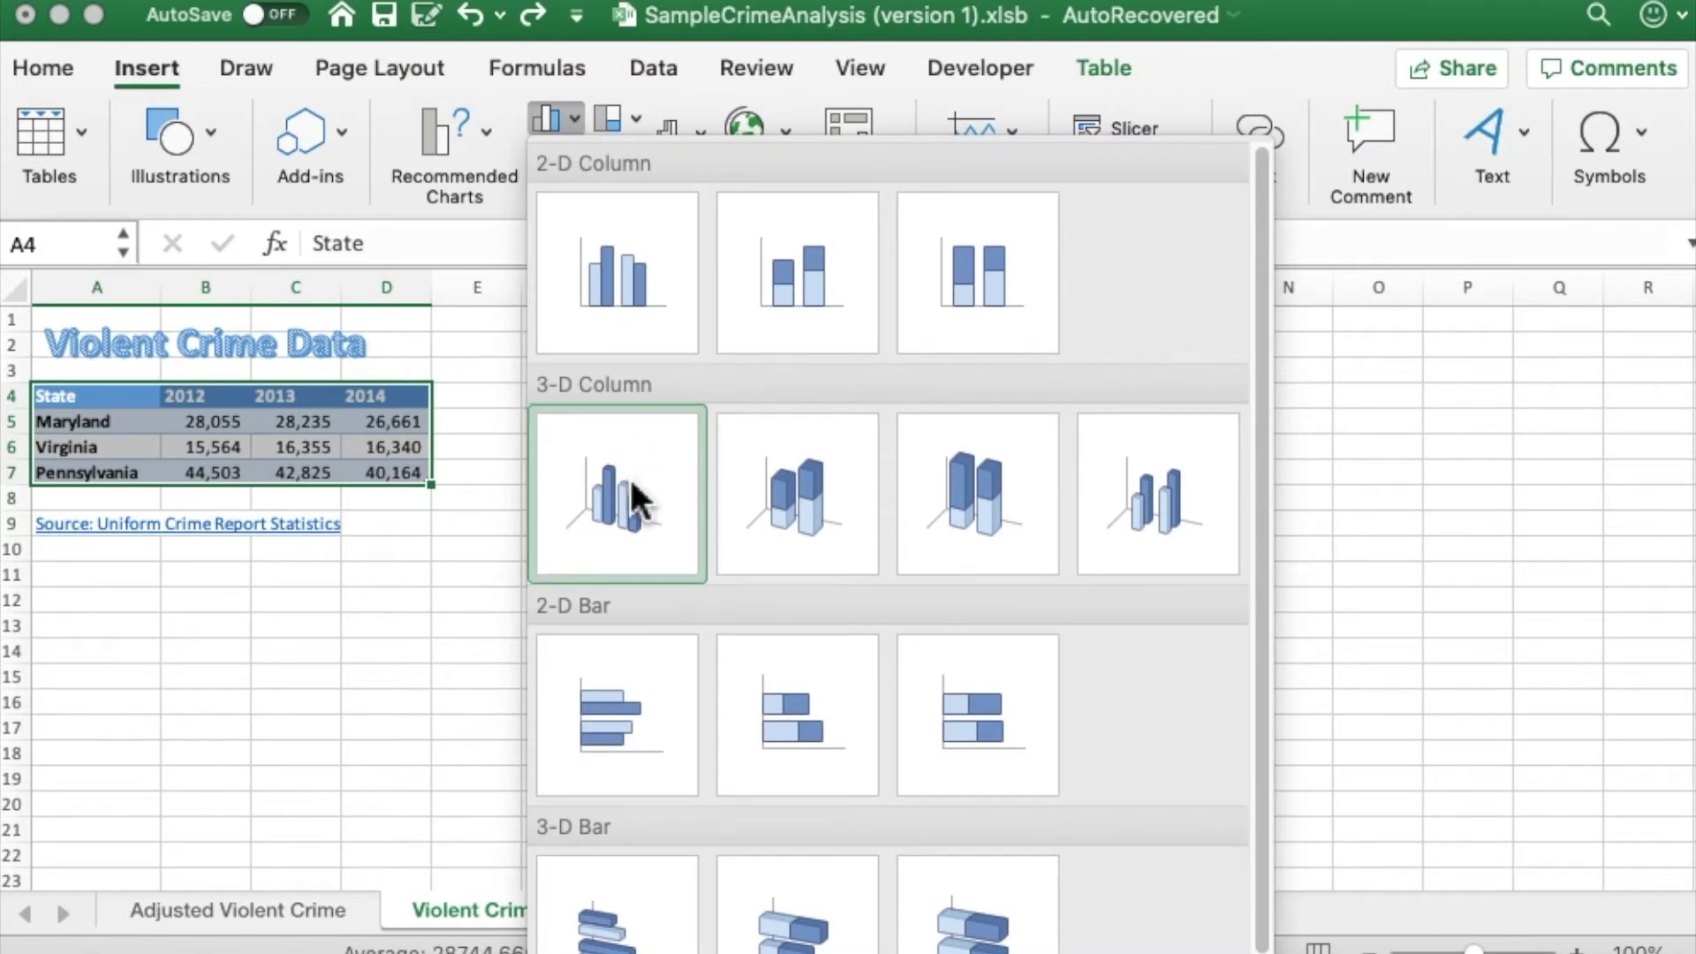
left_click(1128, 475)
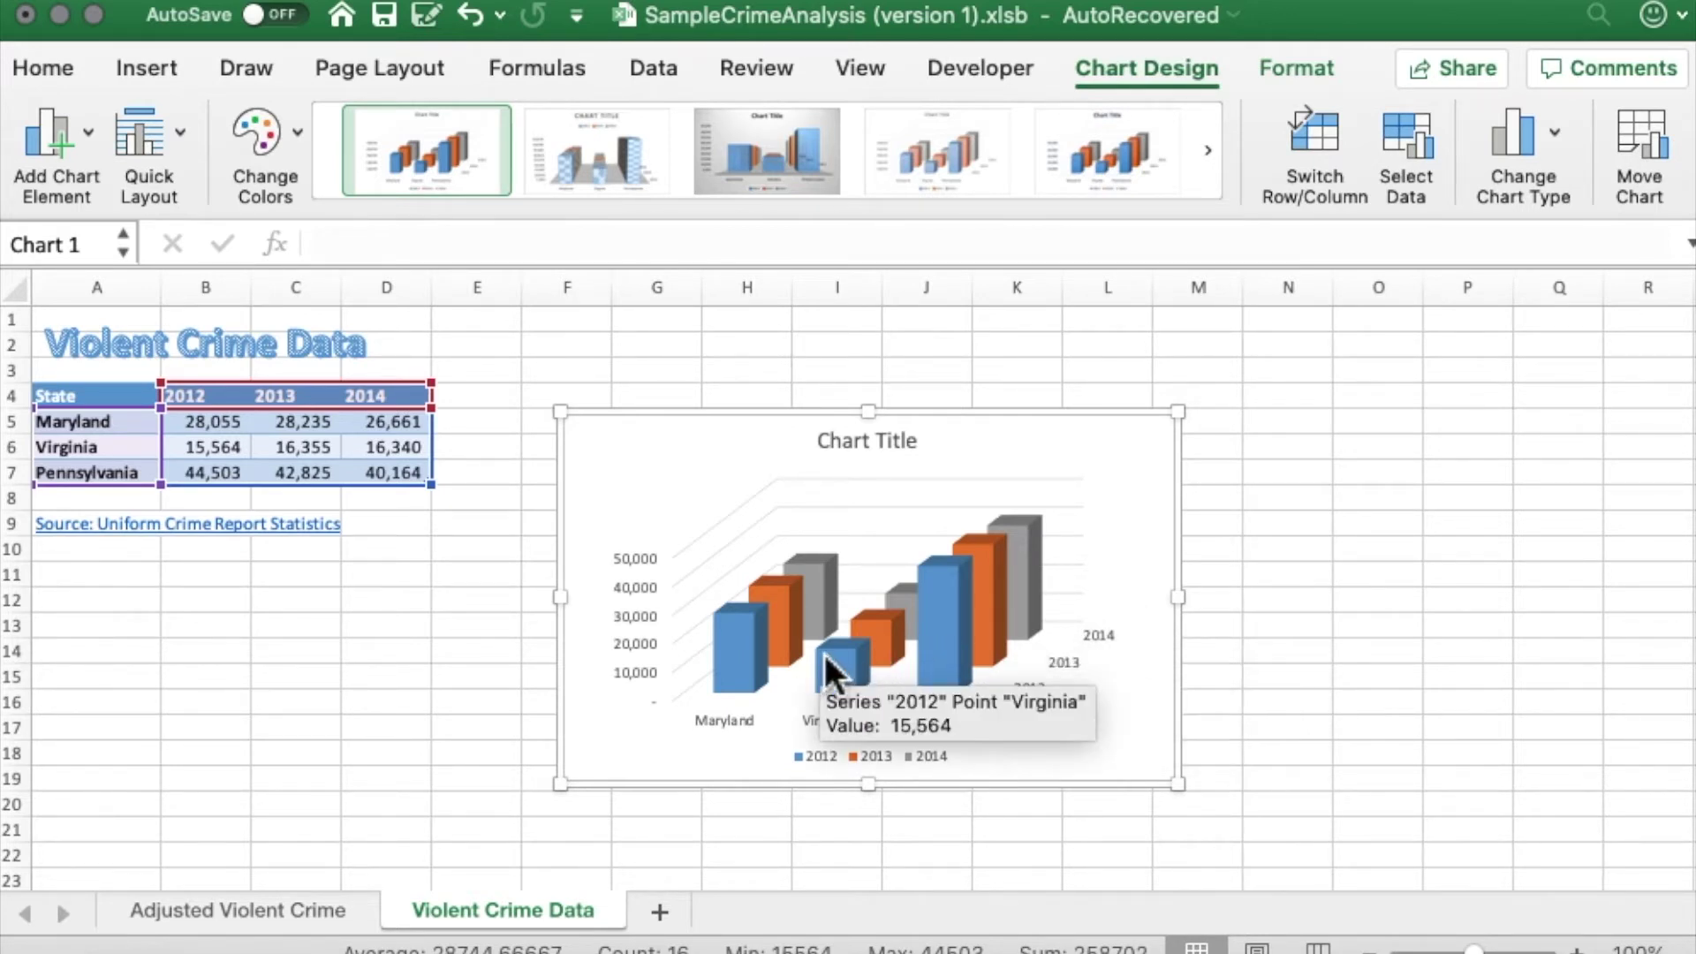
- Review the 3-D column chart's source data and give the chart the title Violent Crimes - Total and a data table with legend keys
right_click(865, 542)
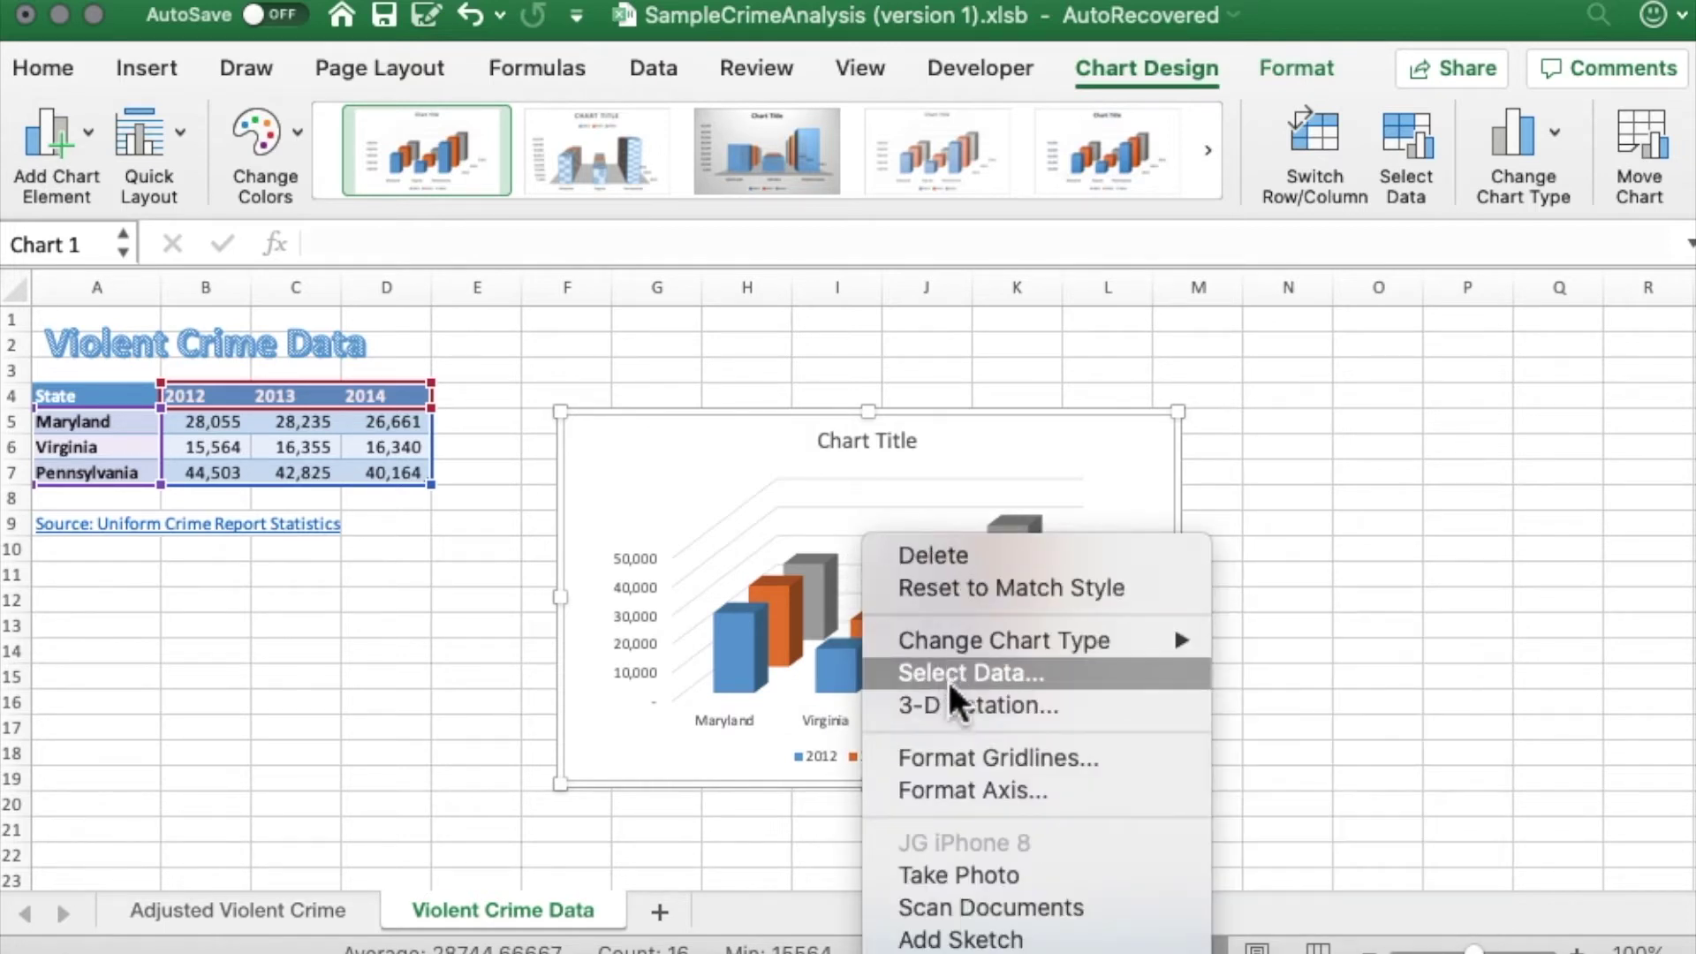
left_click(983, 673)
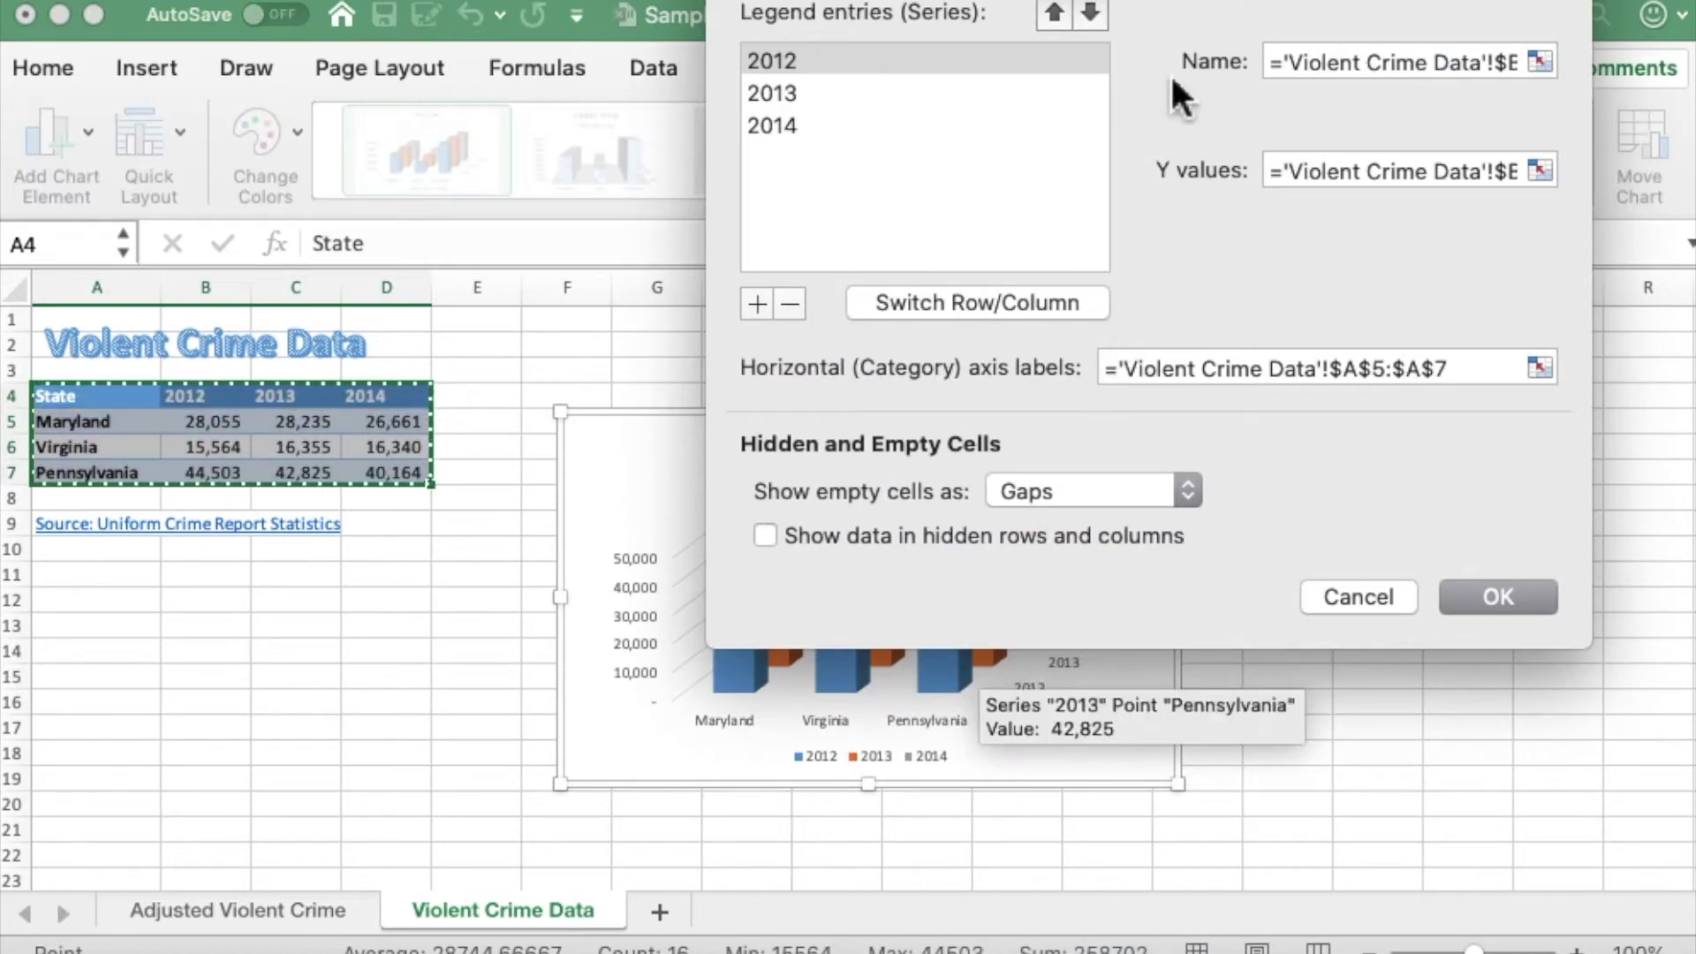
left_click_drag(1174, 0, 1005, 7)
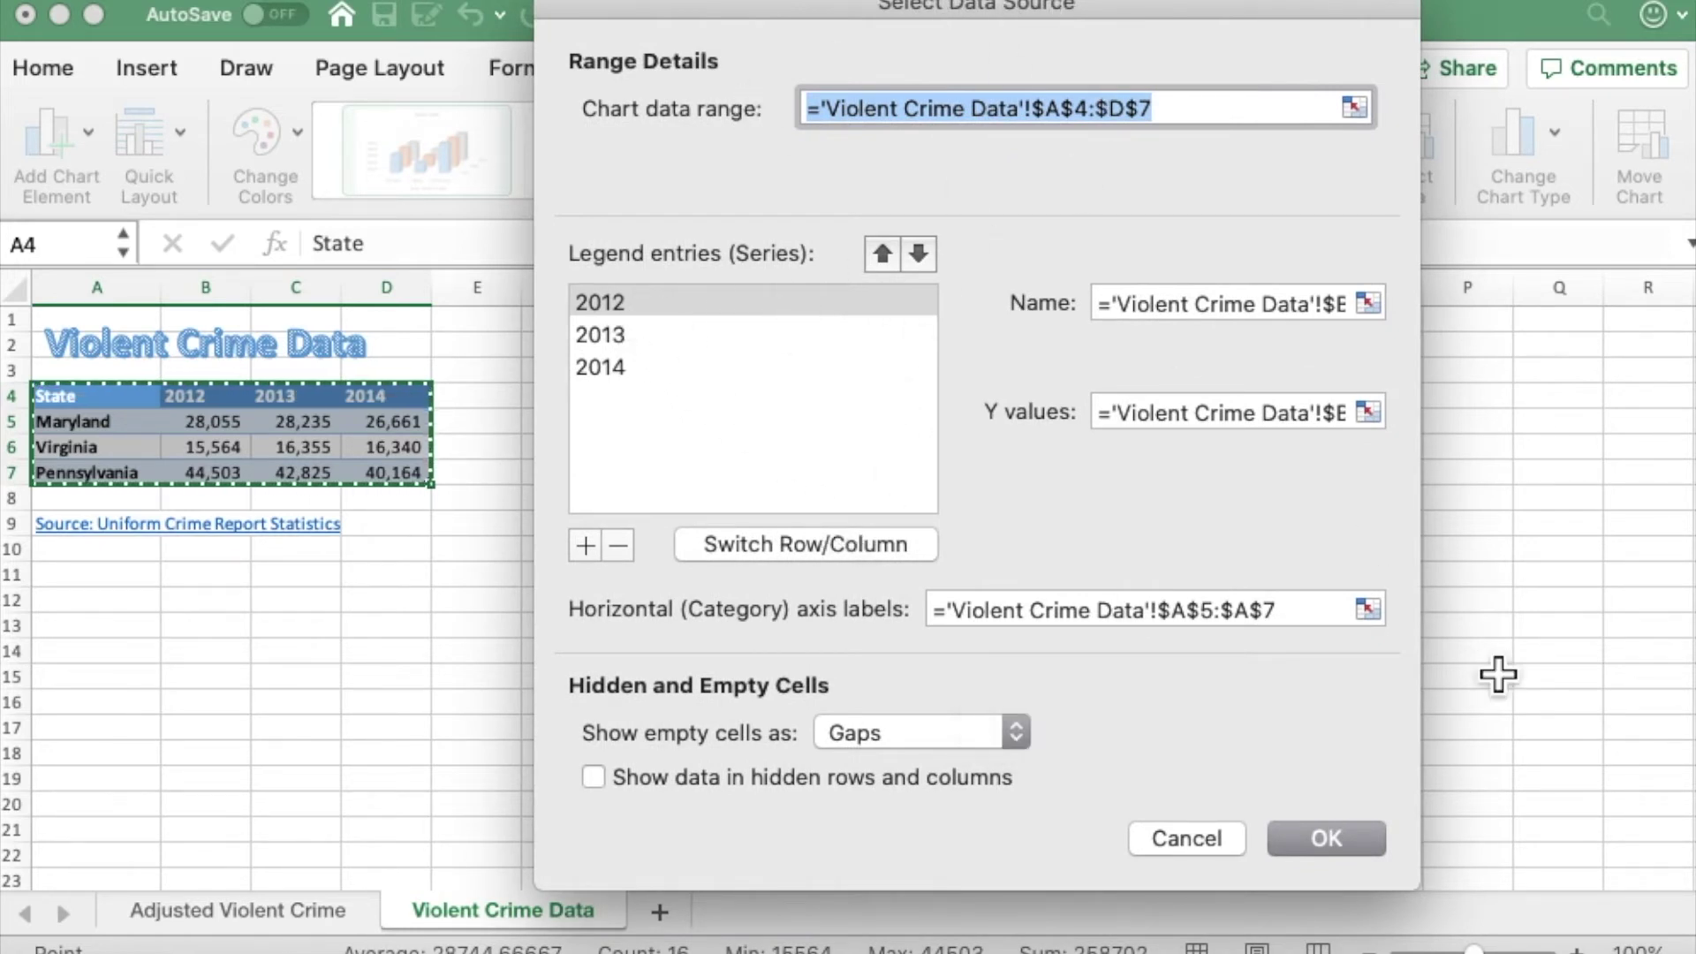
left_click(1198, 839)
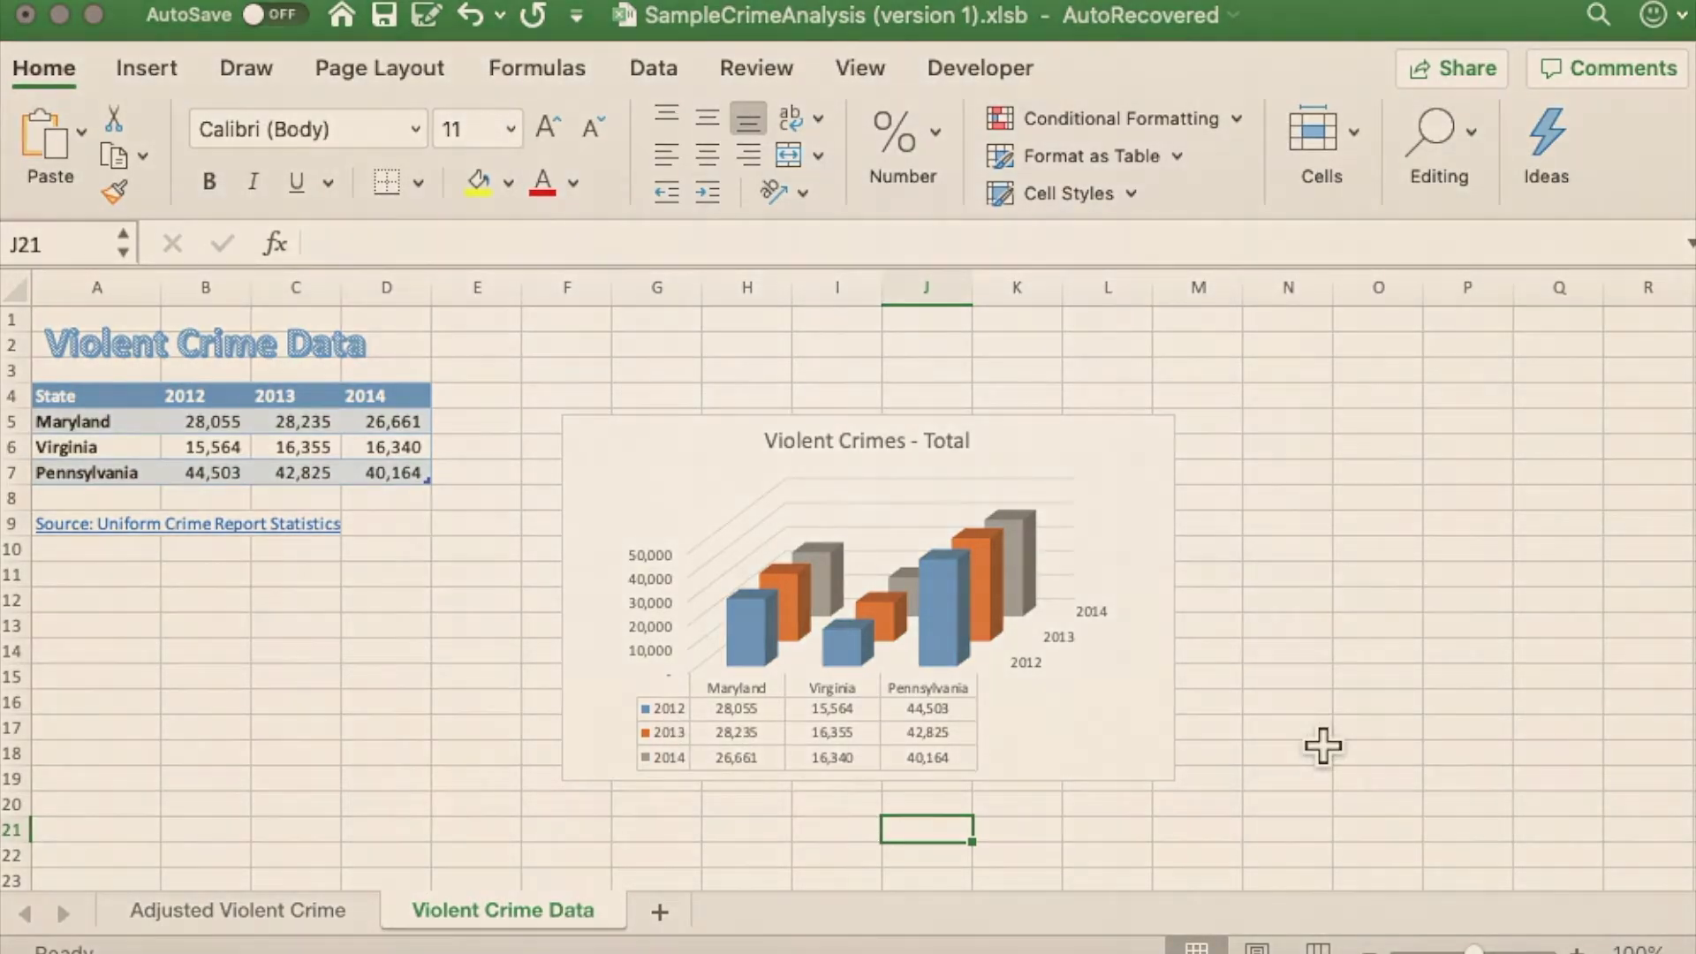
left_click(1320, 738)
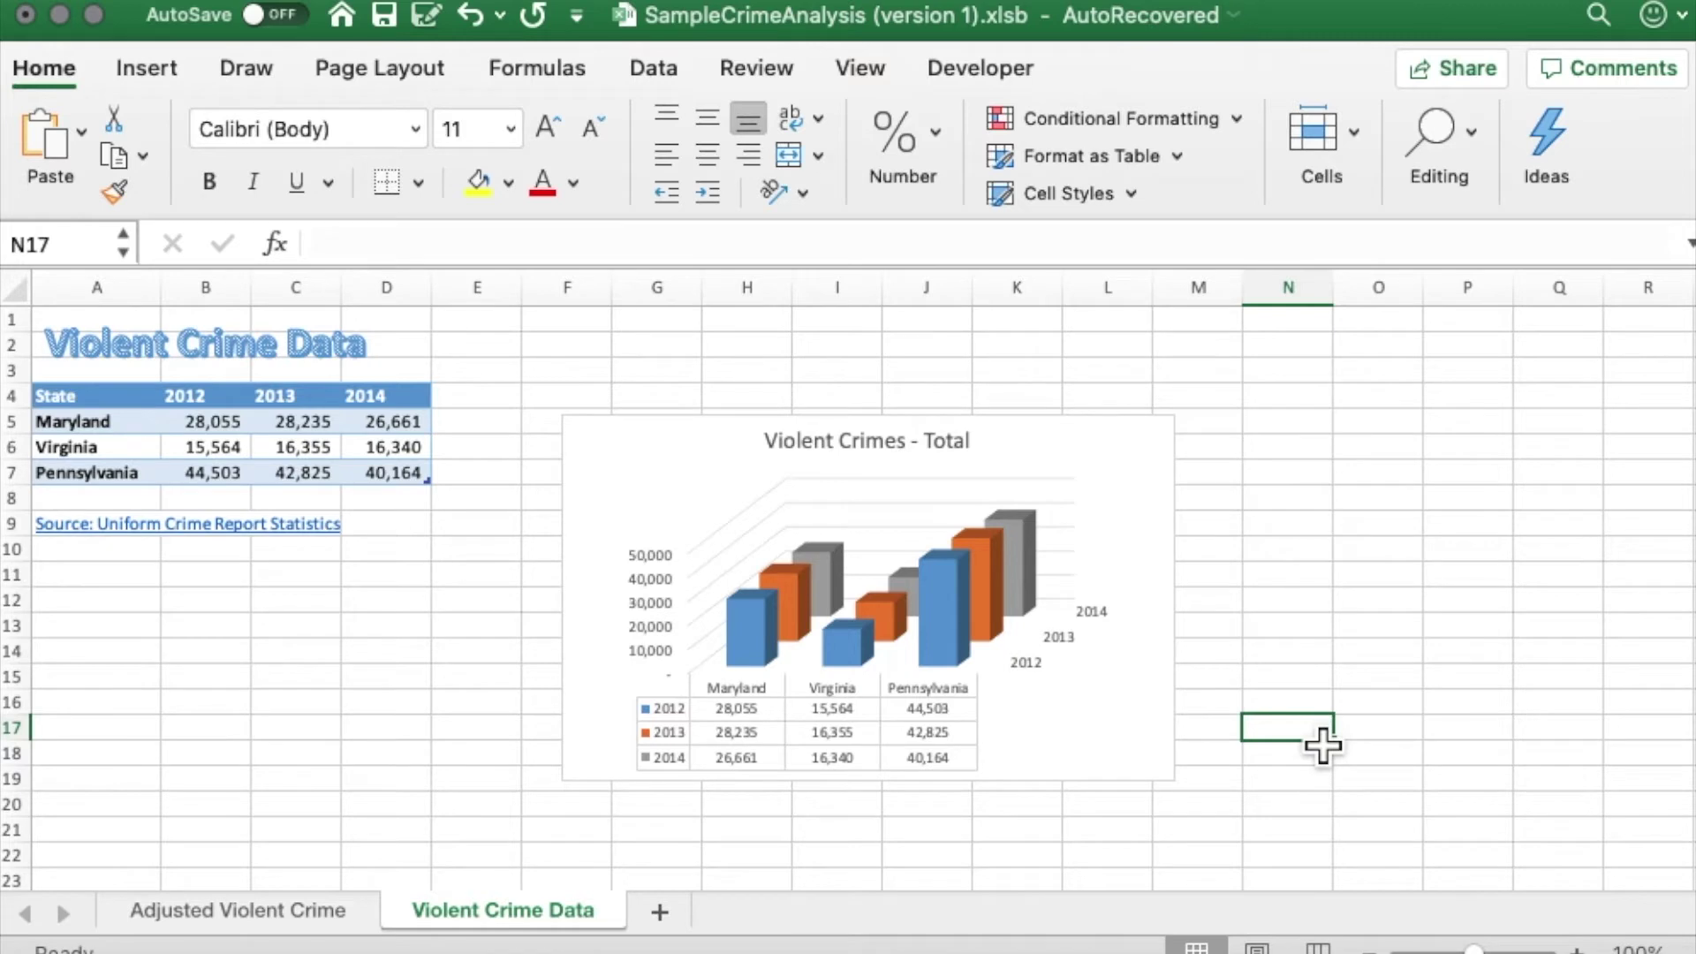
- On the Adjusted Violent Crime sheet, copy table A4:D7 to G4 and place the heading Adjusted Crime Data above the copy
left_click(232, 919)
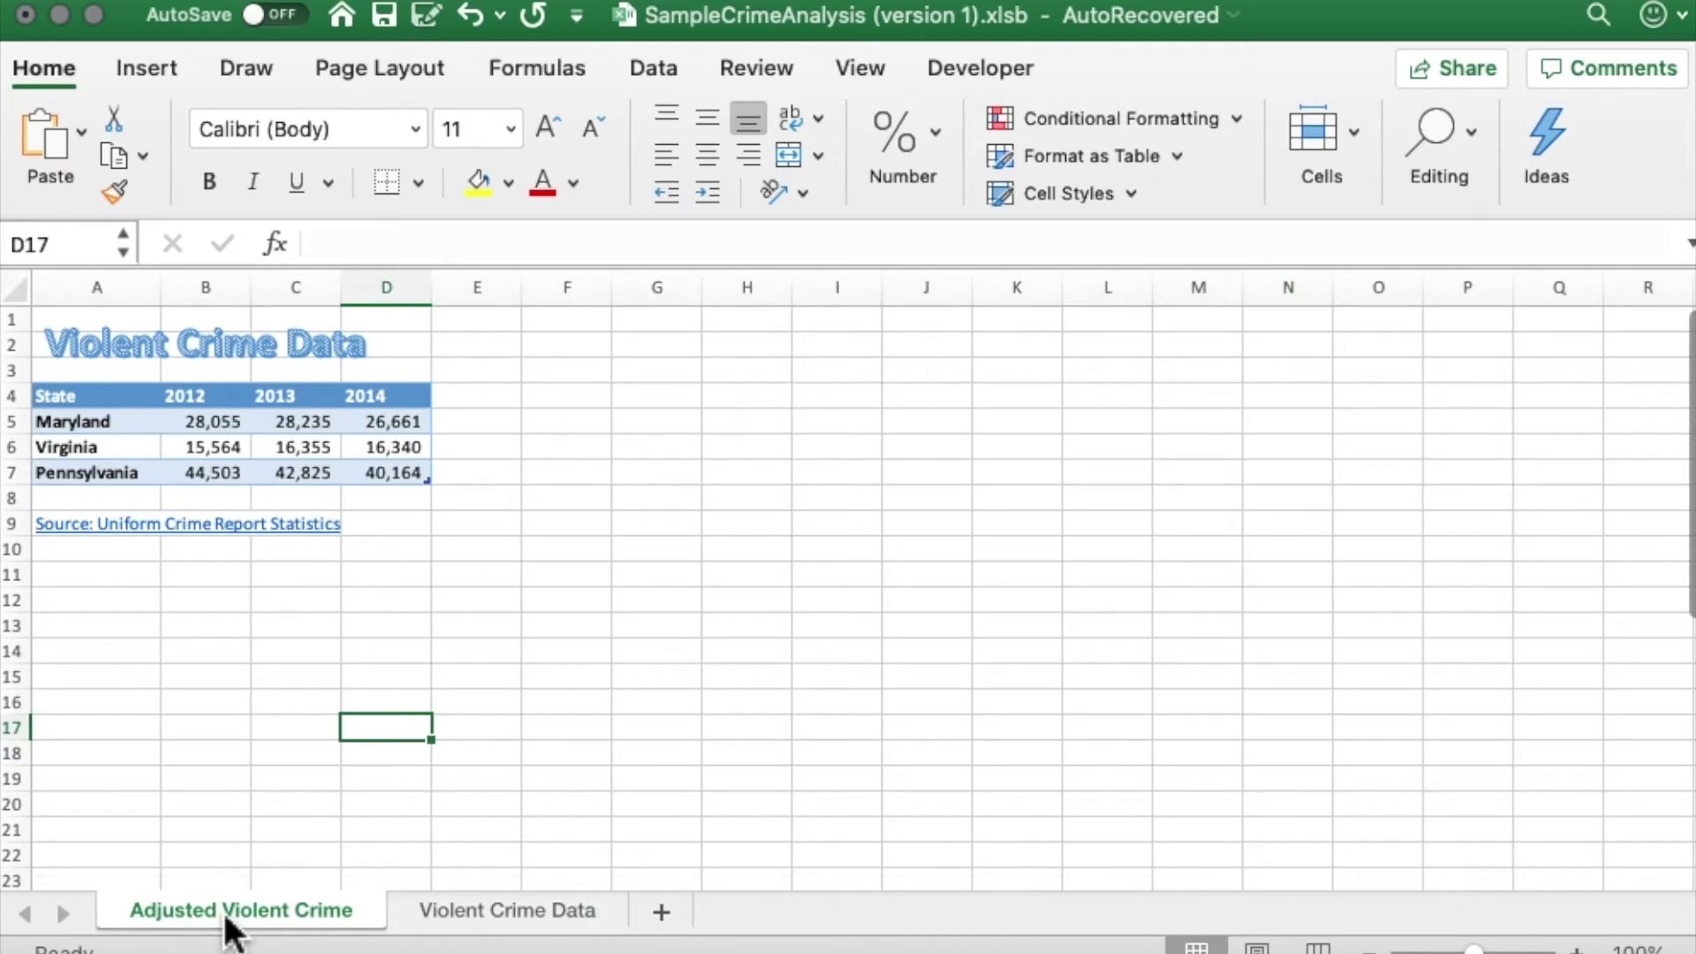
left_click_drag(53, 396, 410, 481)
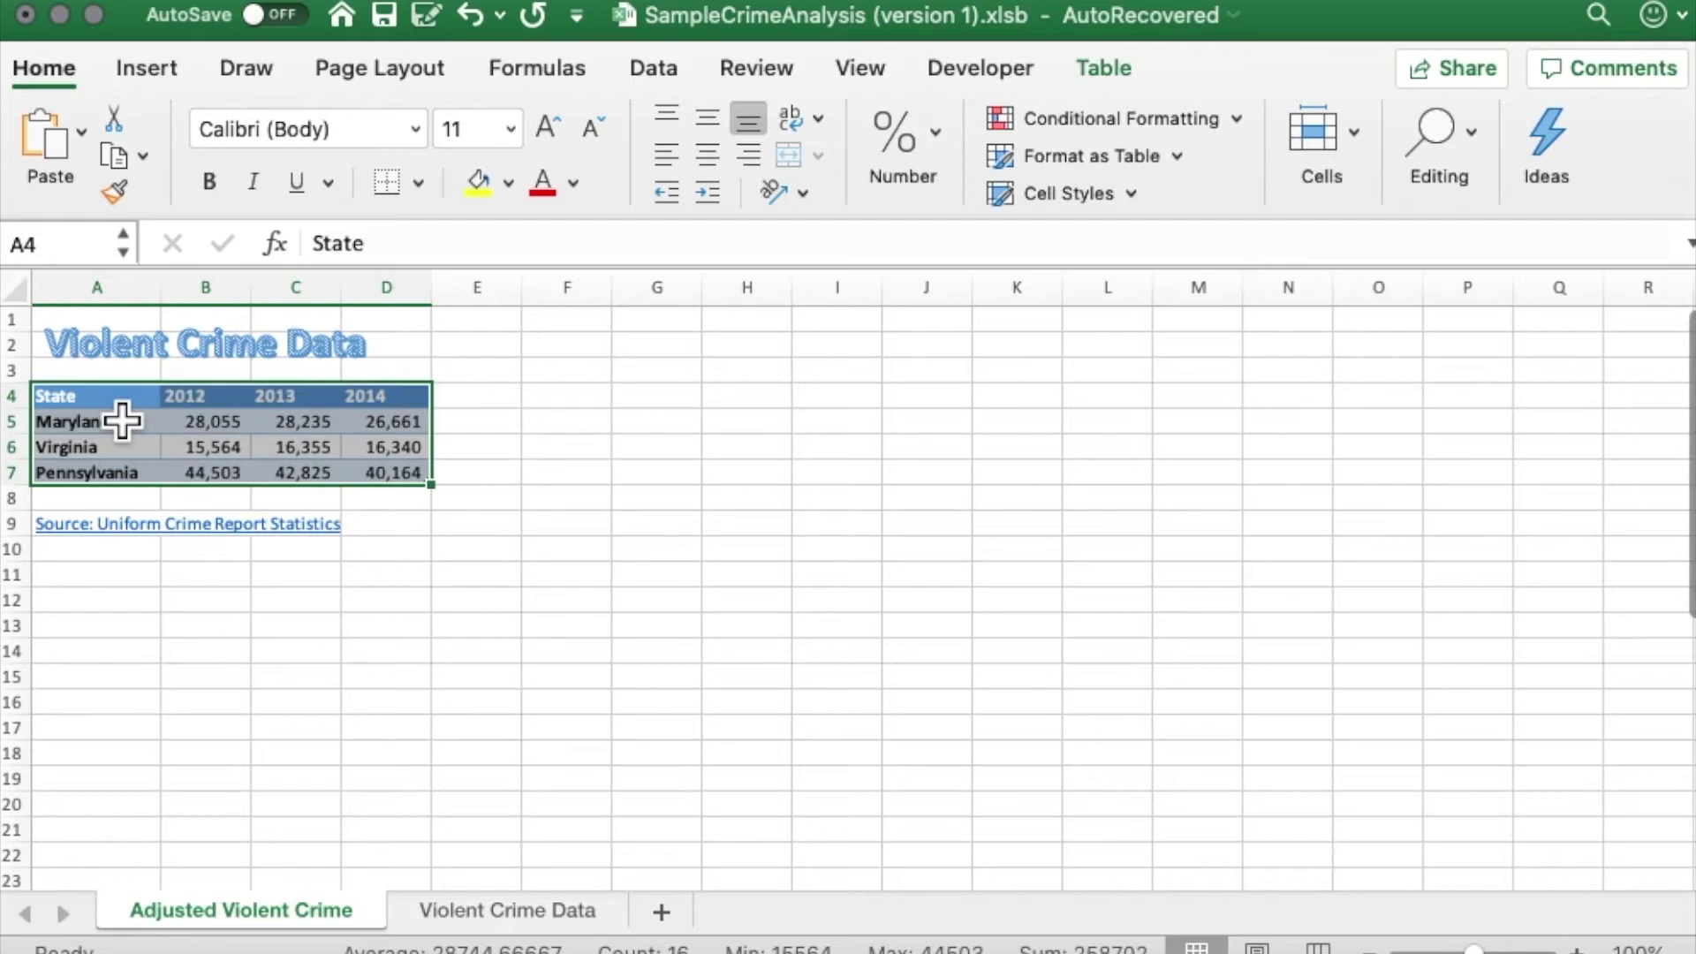
right_click(109, 401)
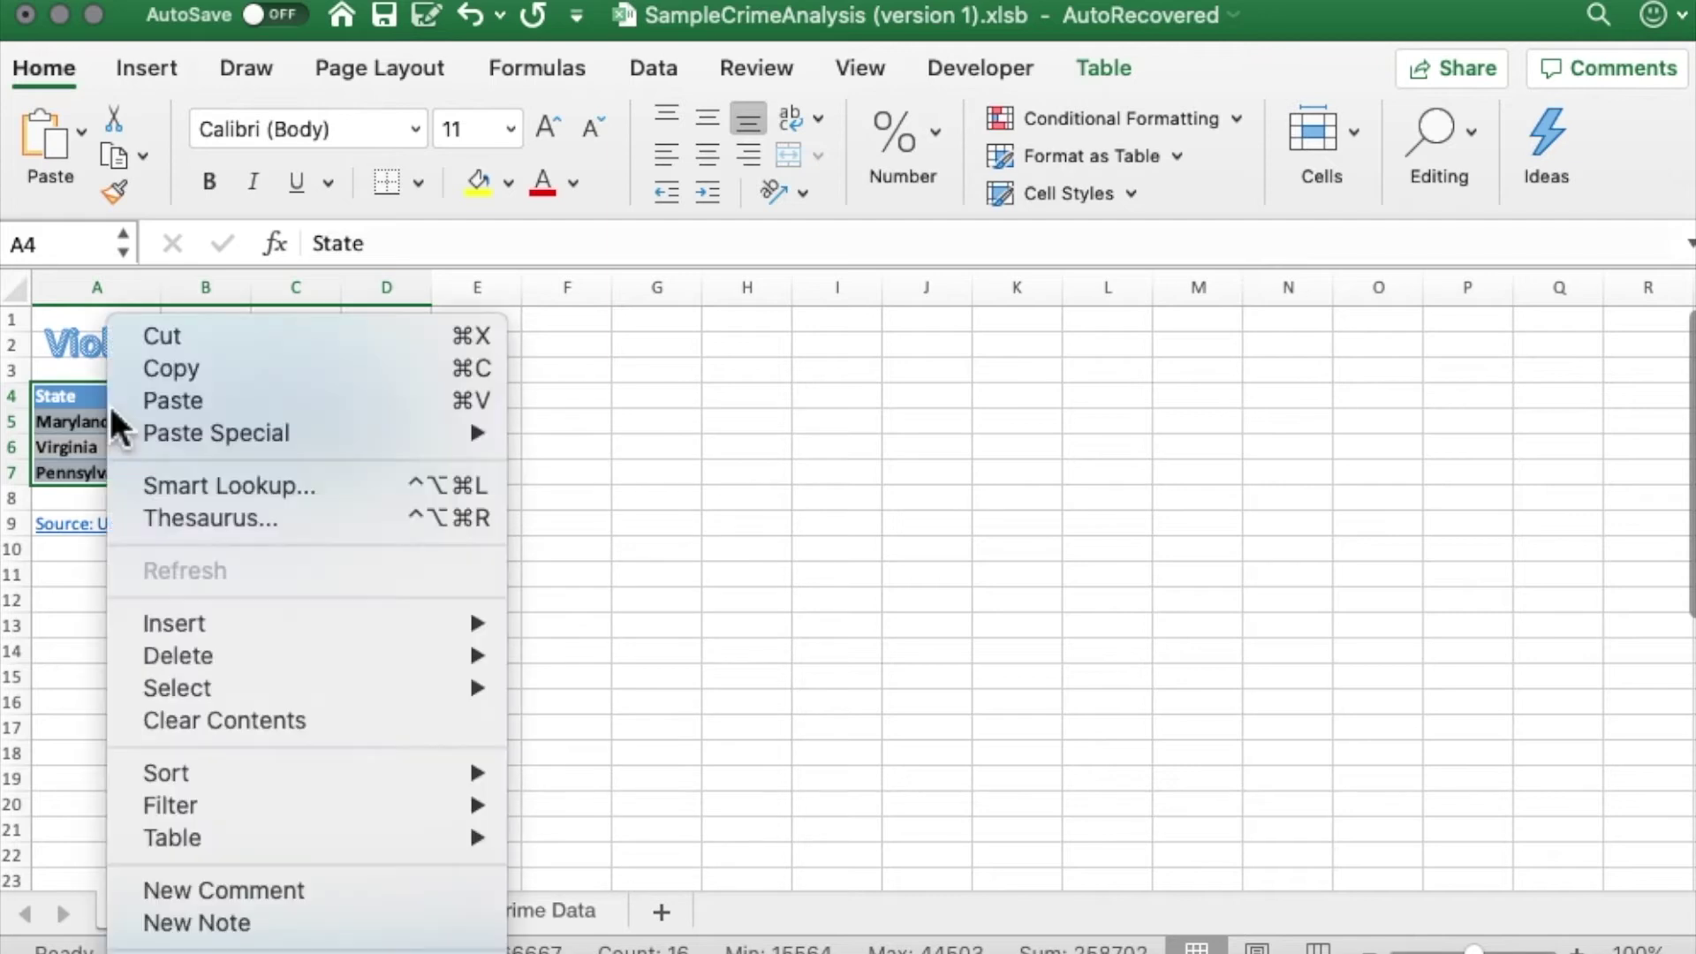
left_click(207, 367)
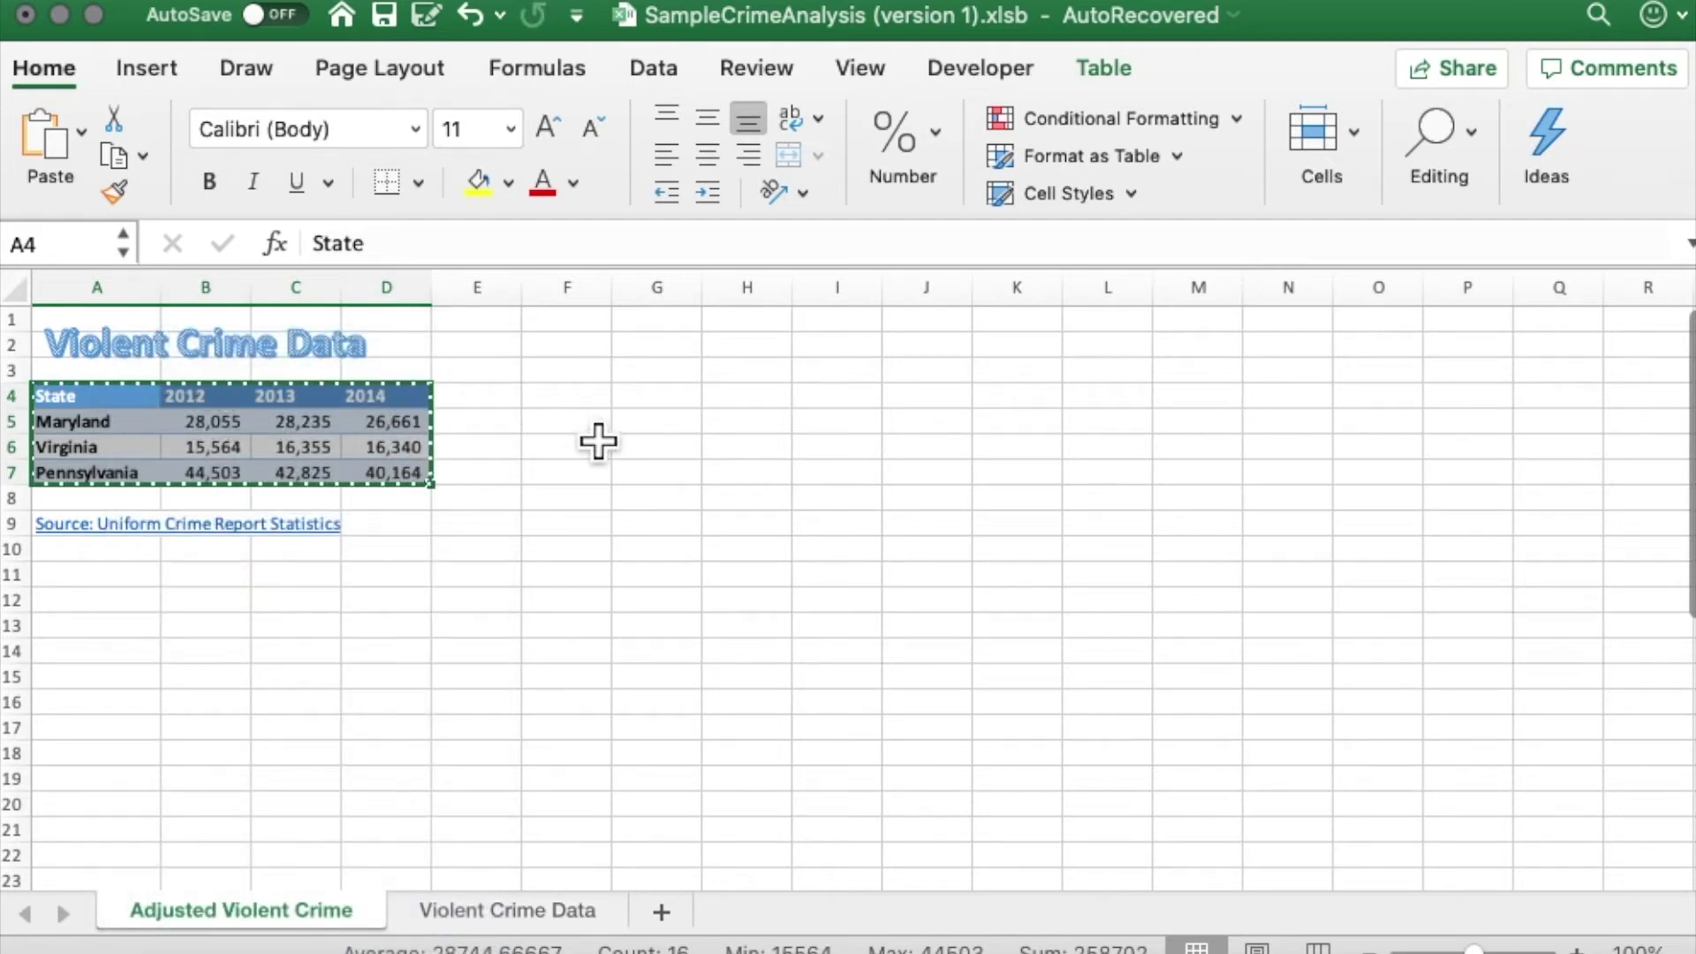
left_click(668, 417)
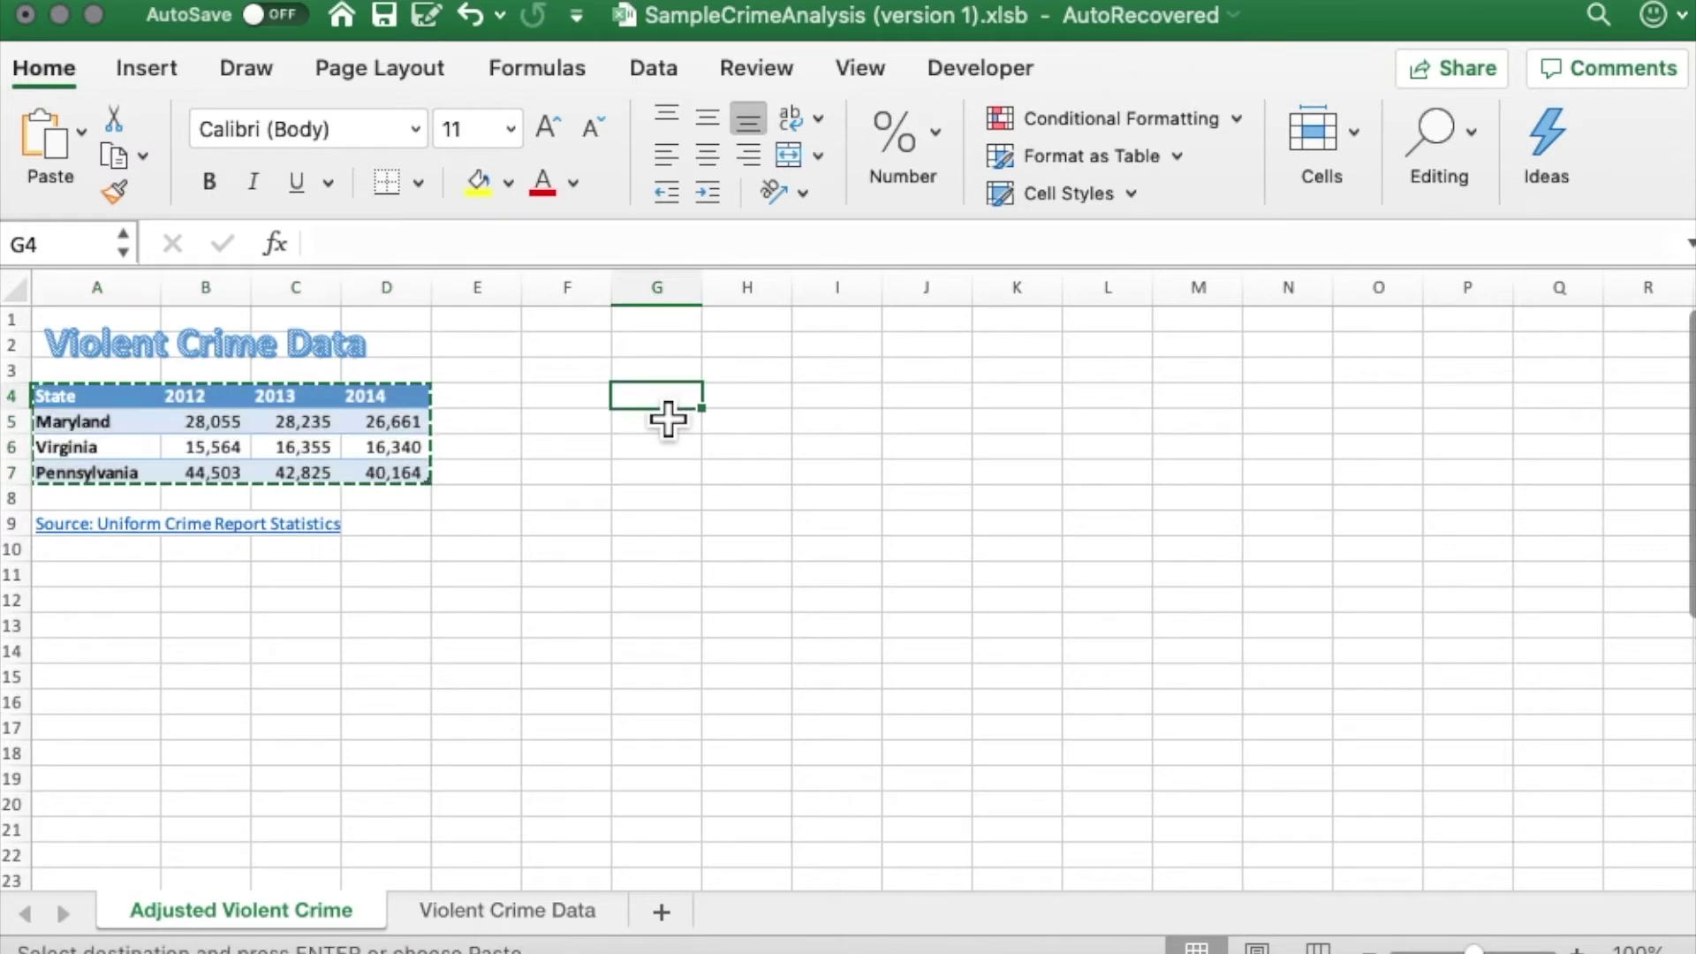
right_click(668, 417)
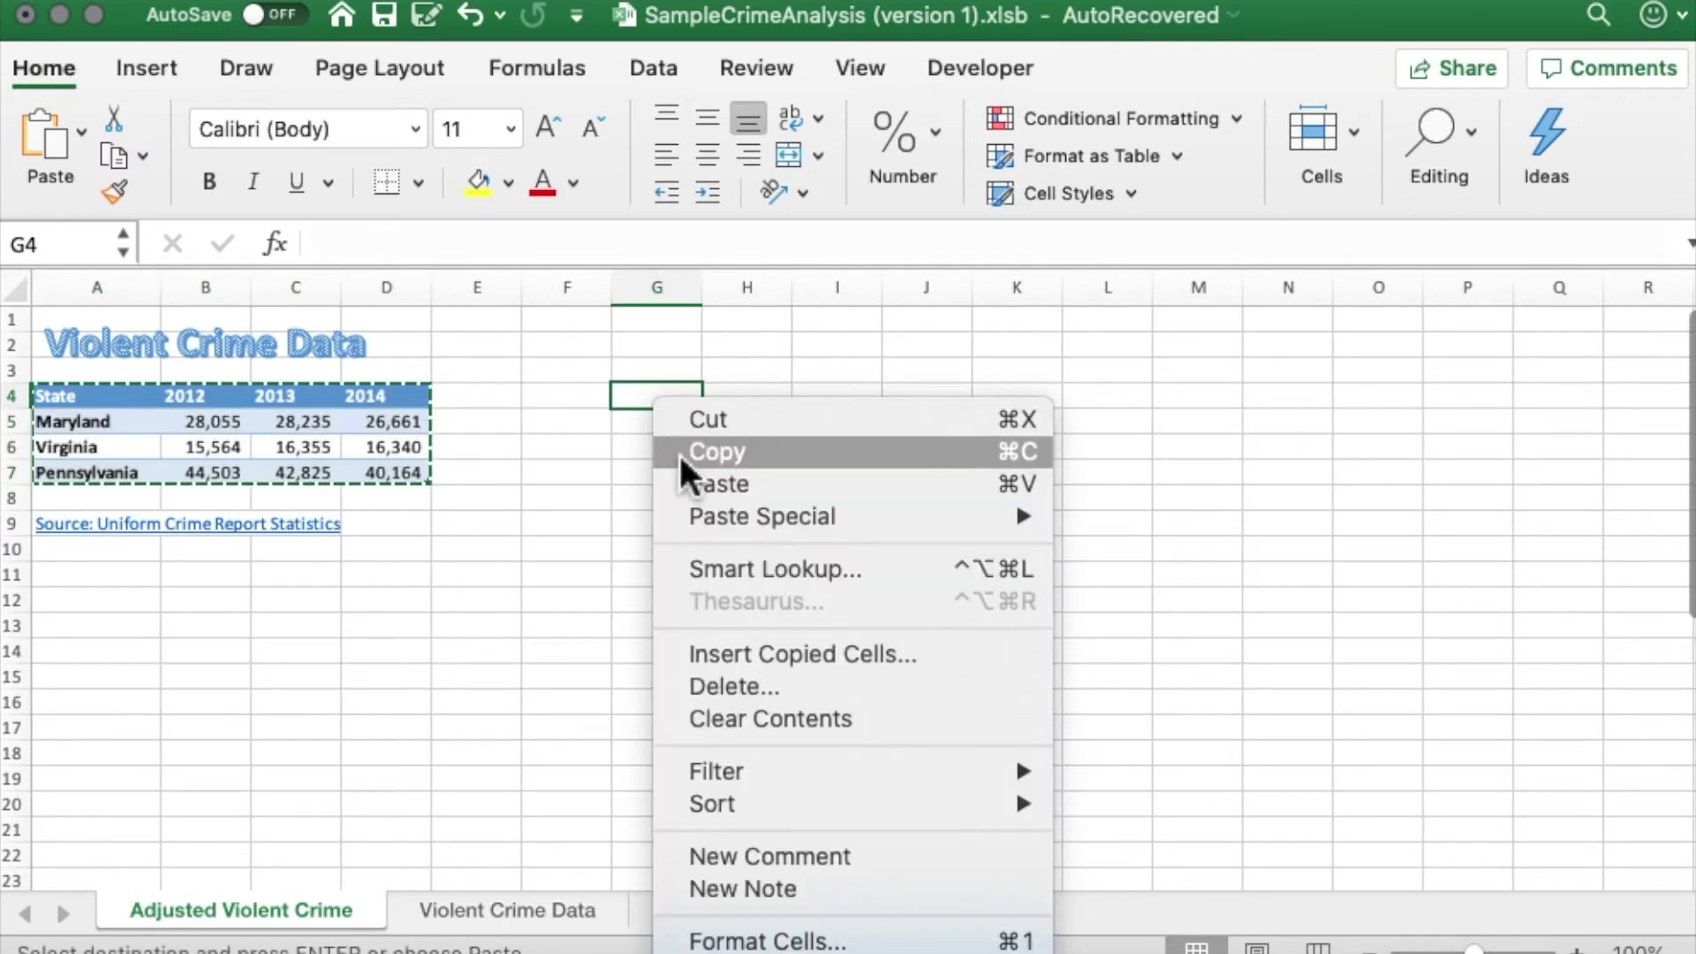
left_click(697, 484)
left_click(839, 606)
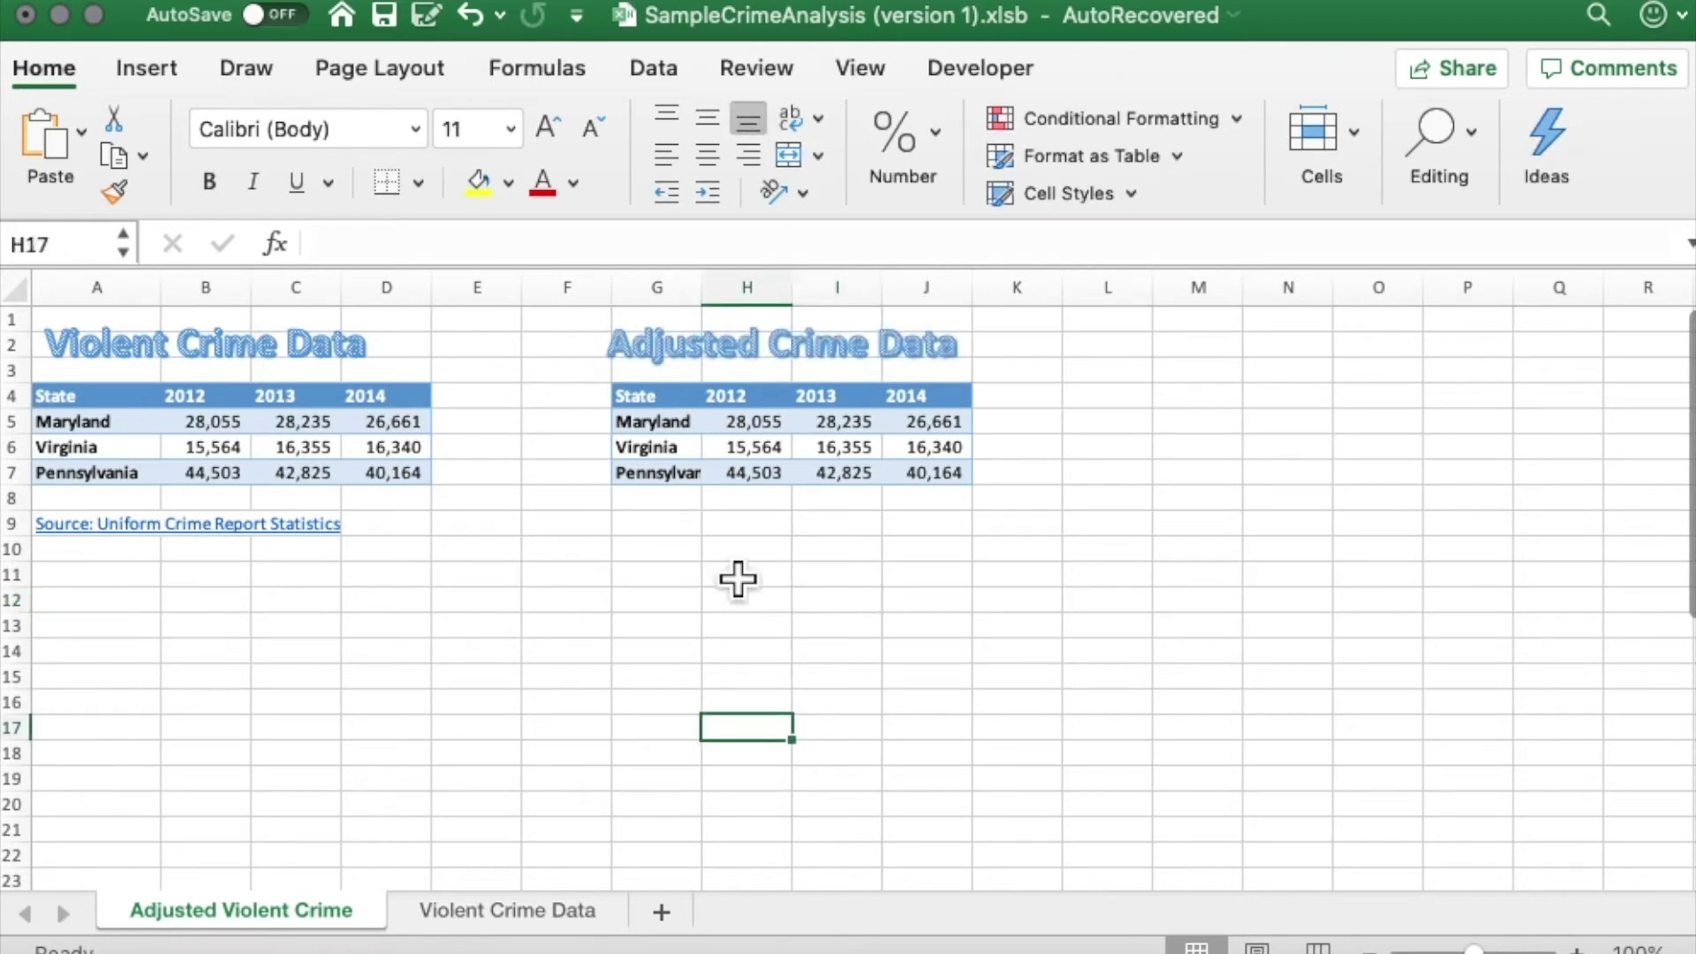
left_click(746, 645)
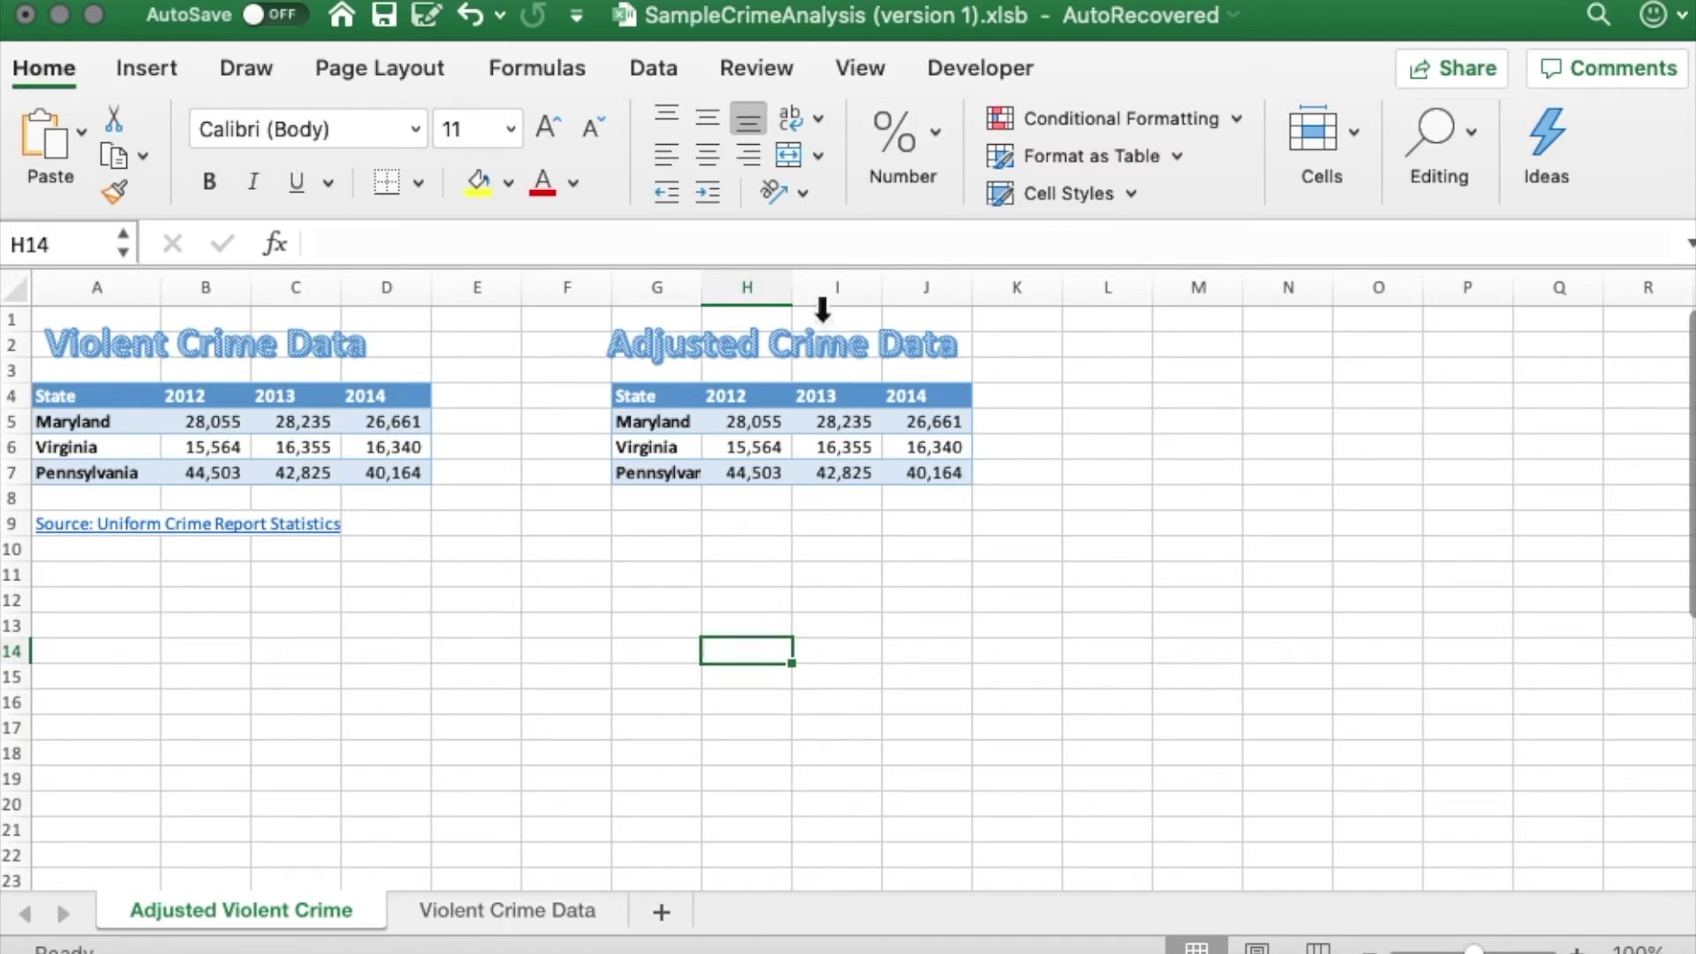
- Insert an Area column after State in the Adjusted Crime Data table, entering 12406 for Maryland, 42775 for Virginia and 46054 for Pennsylvania
left_click(778, 299)
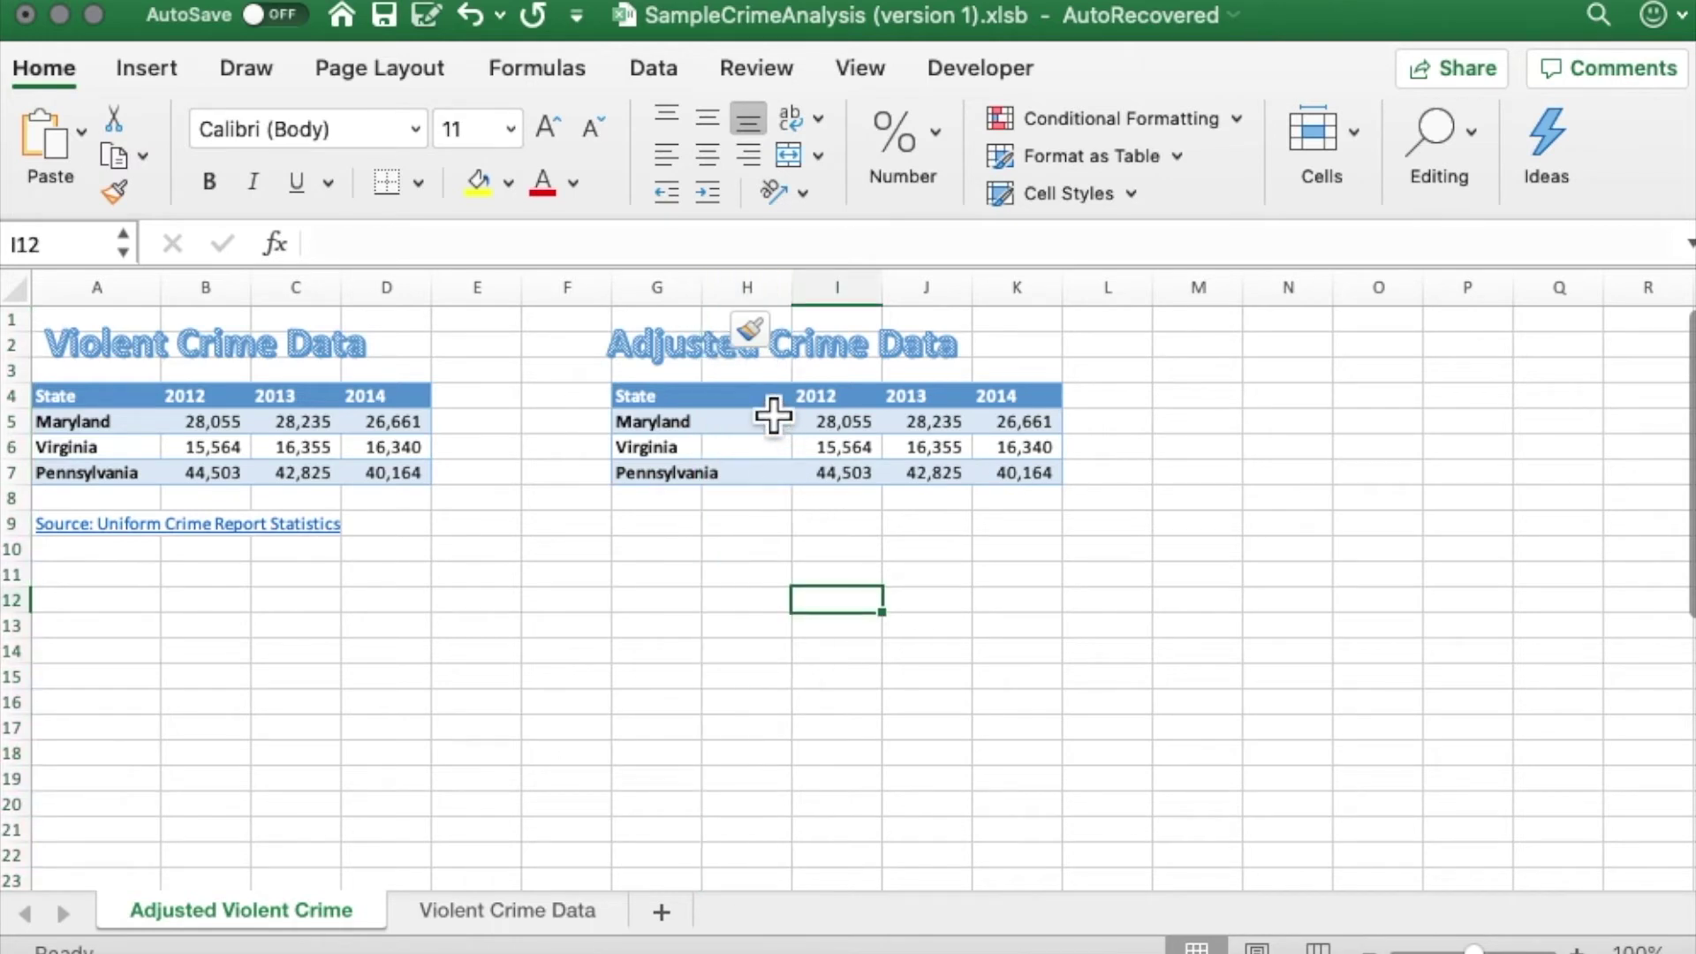
left_click(772, 409)
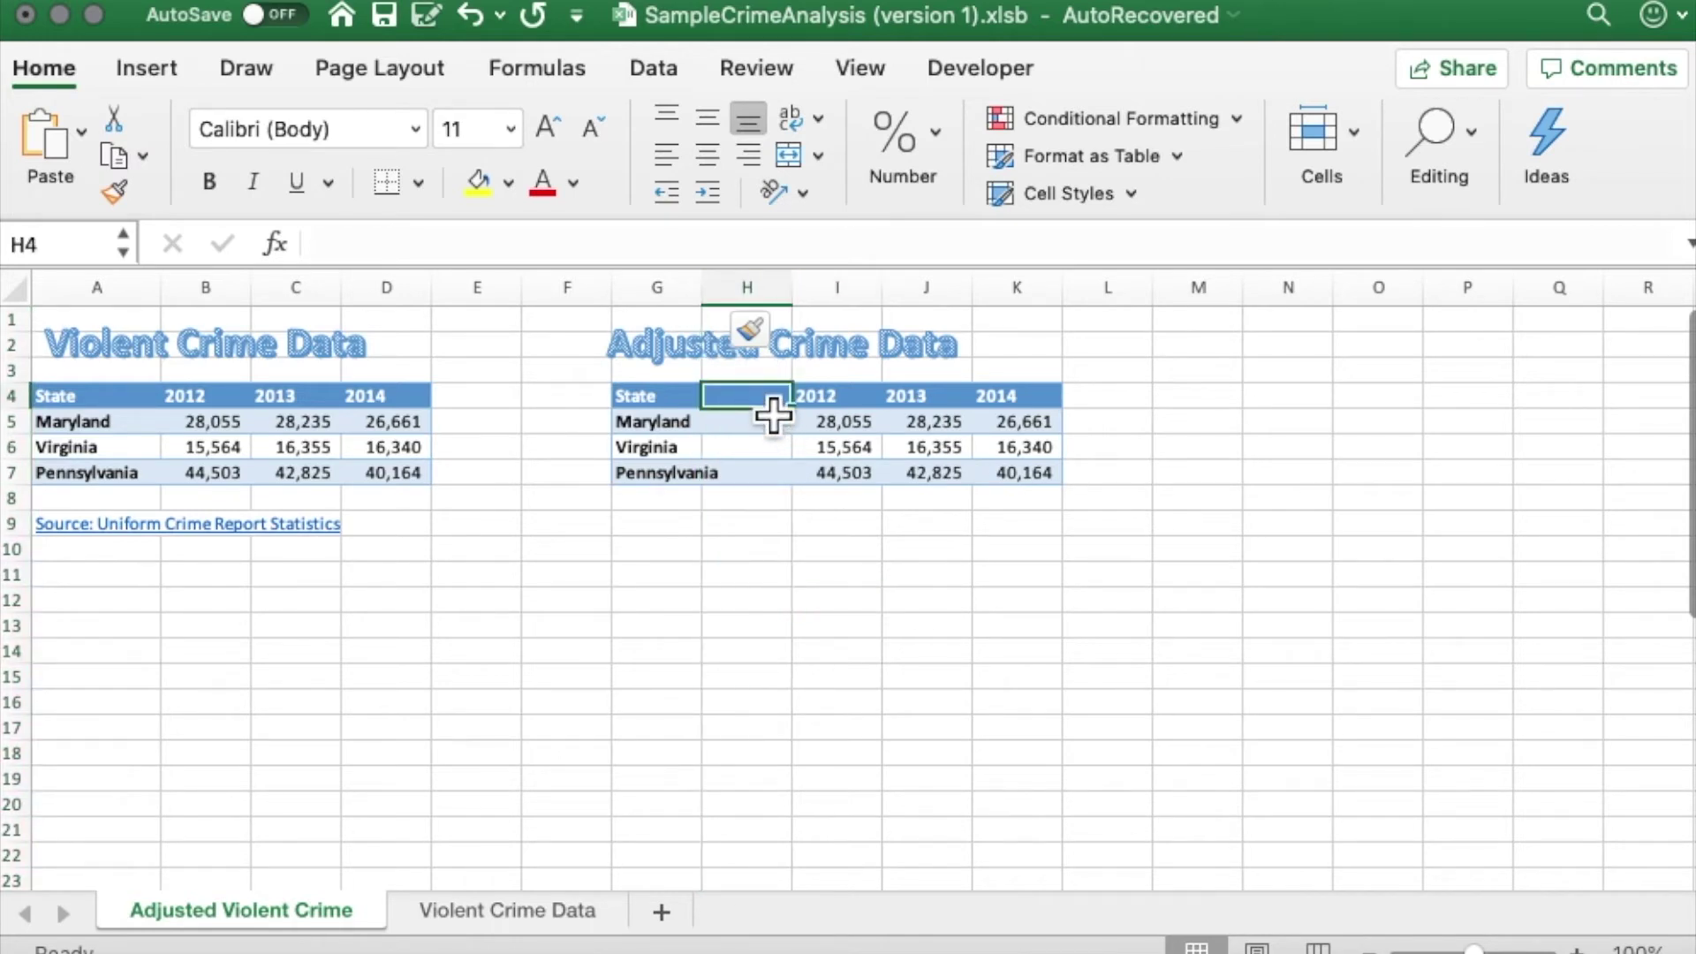
type("A")
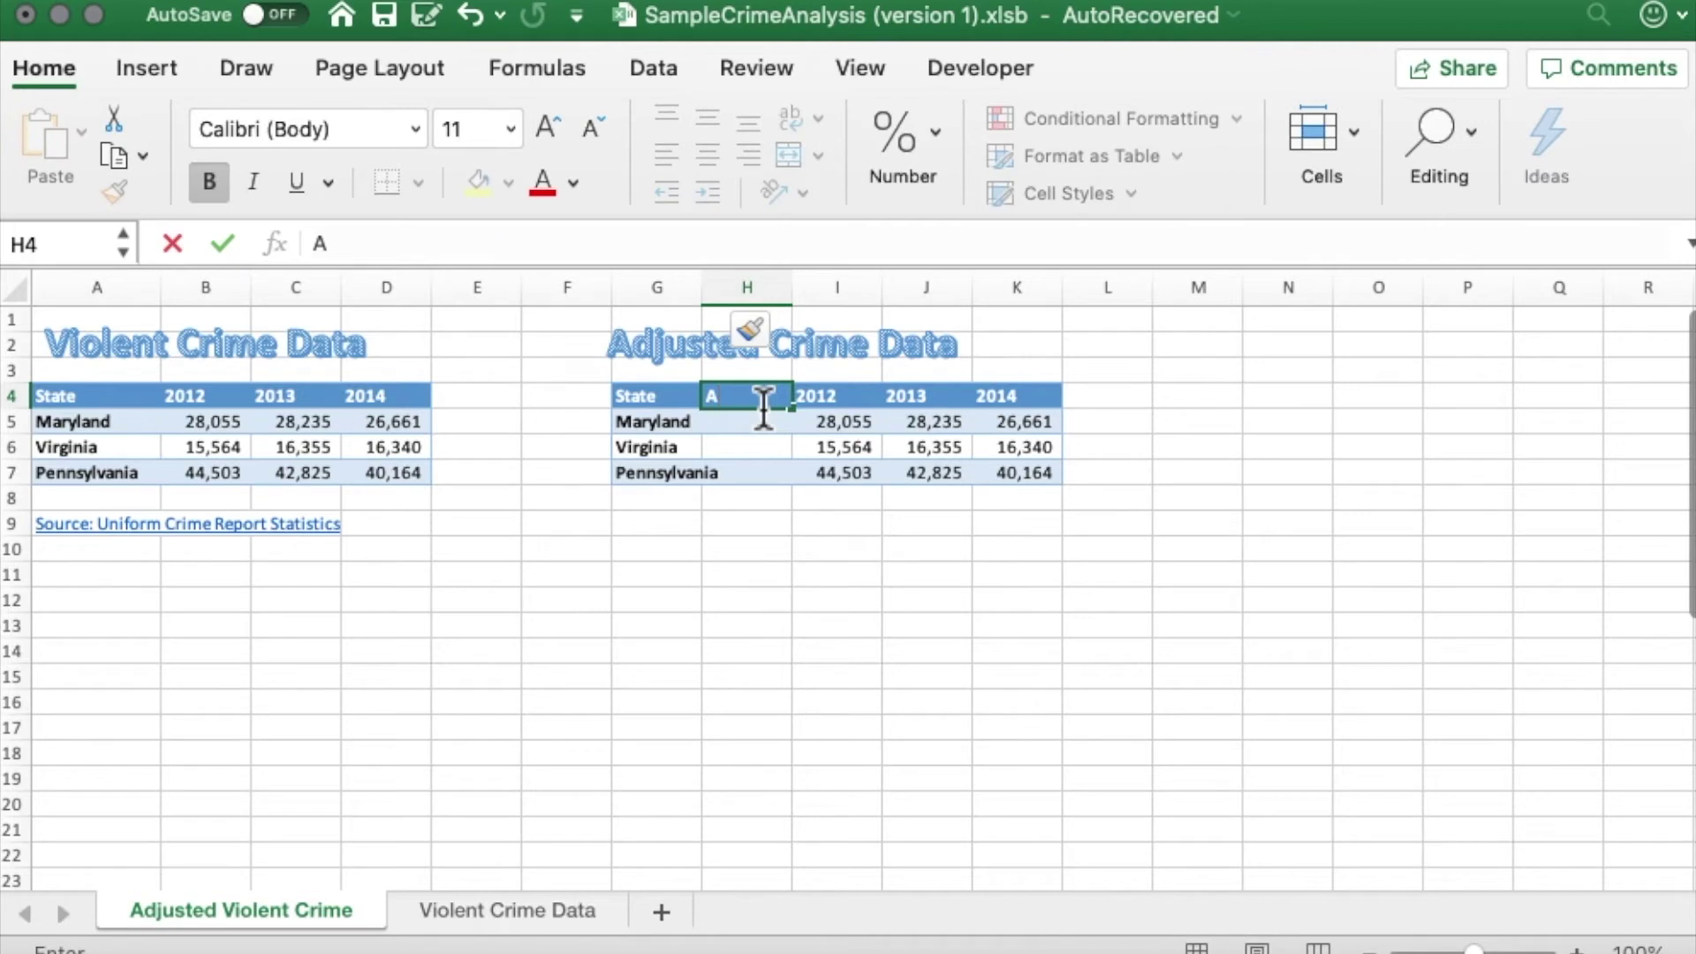
type("rea")
key("Return")
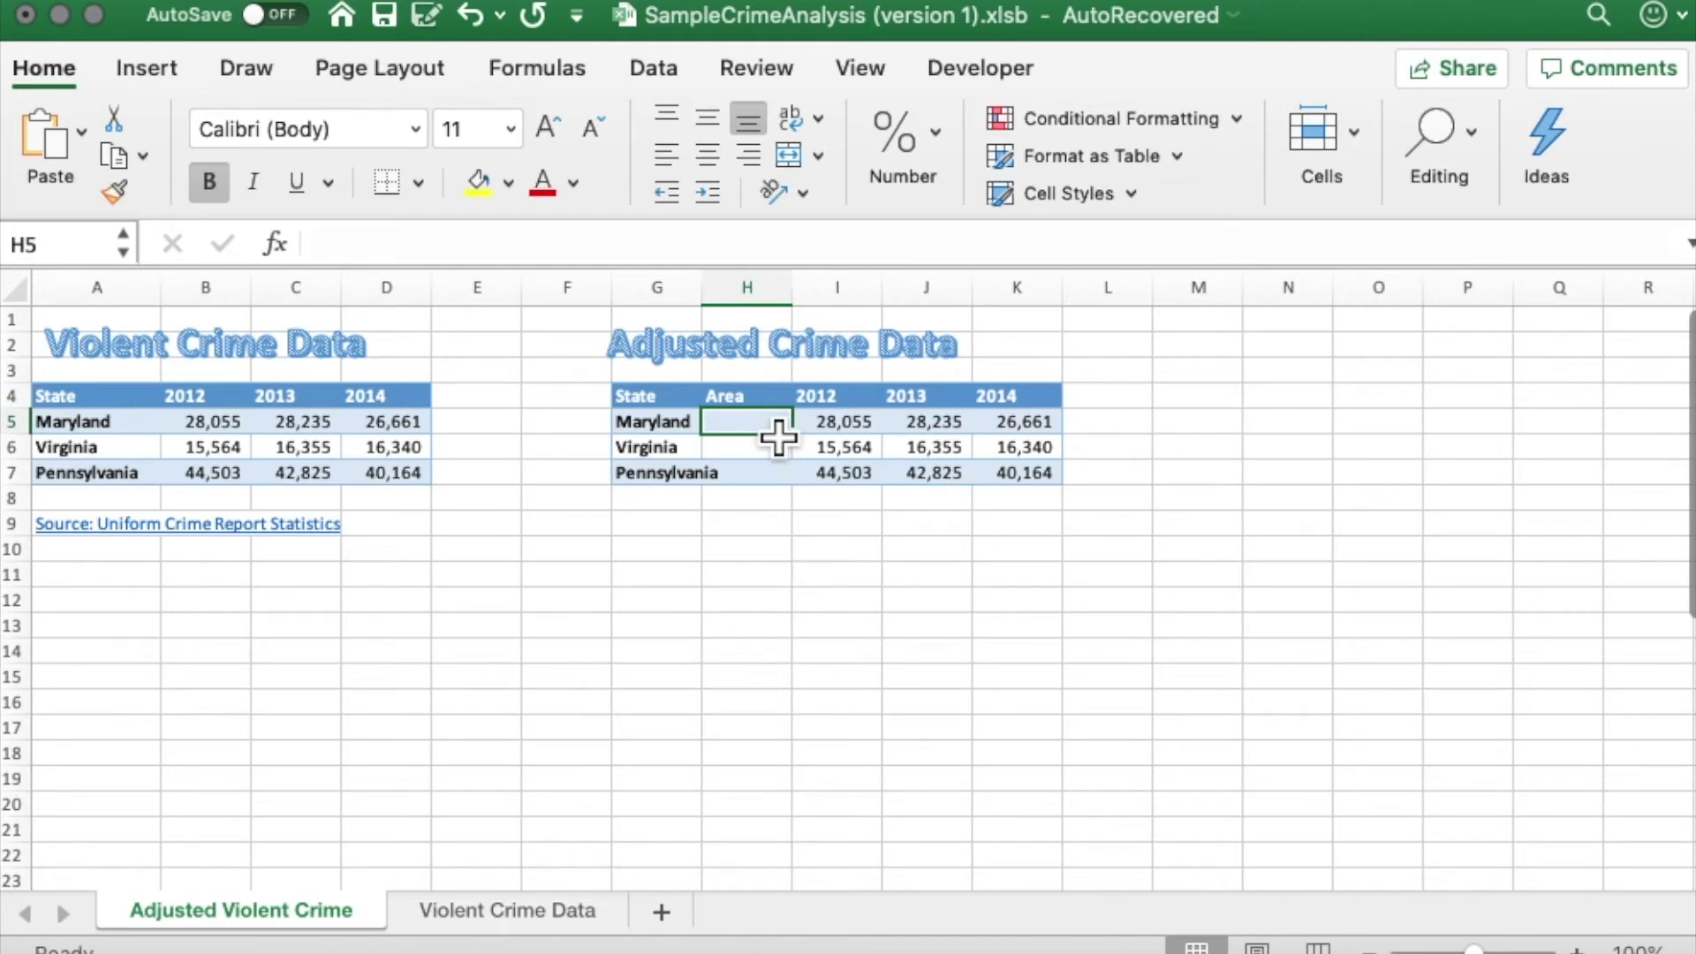
key("Return")
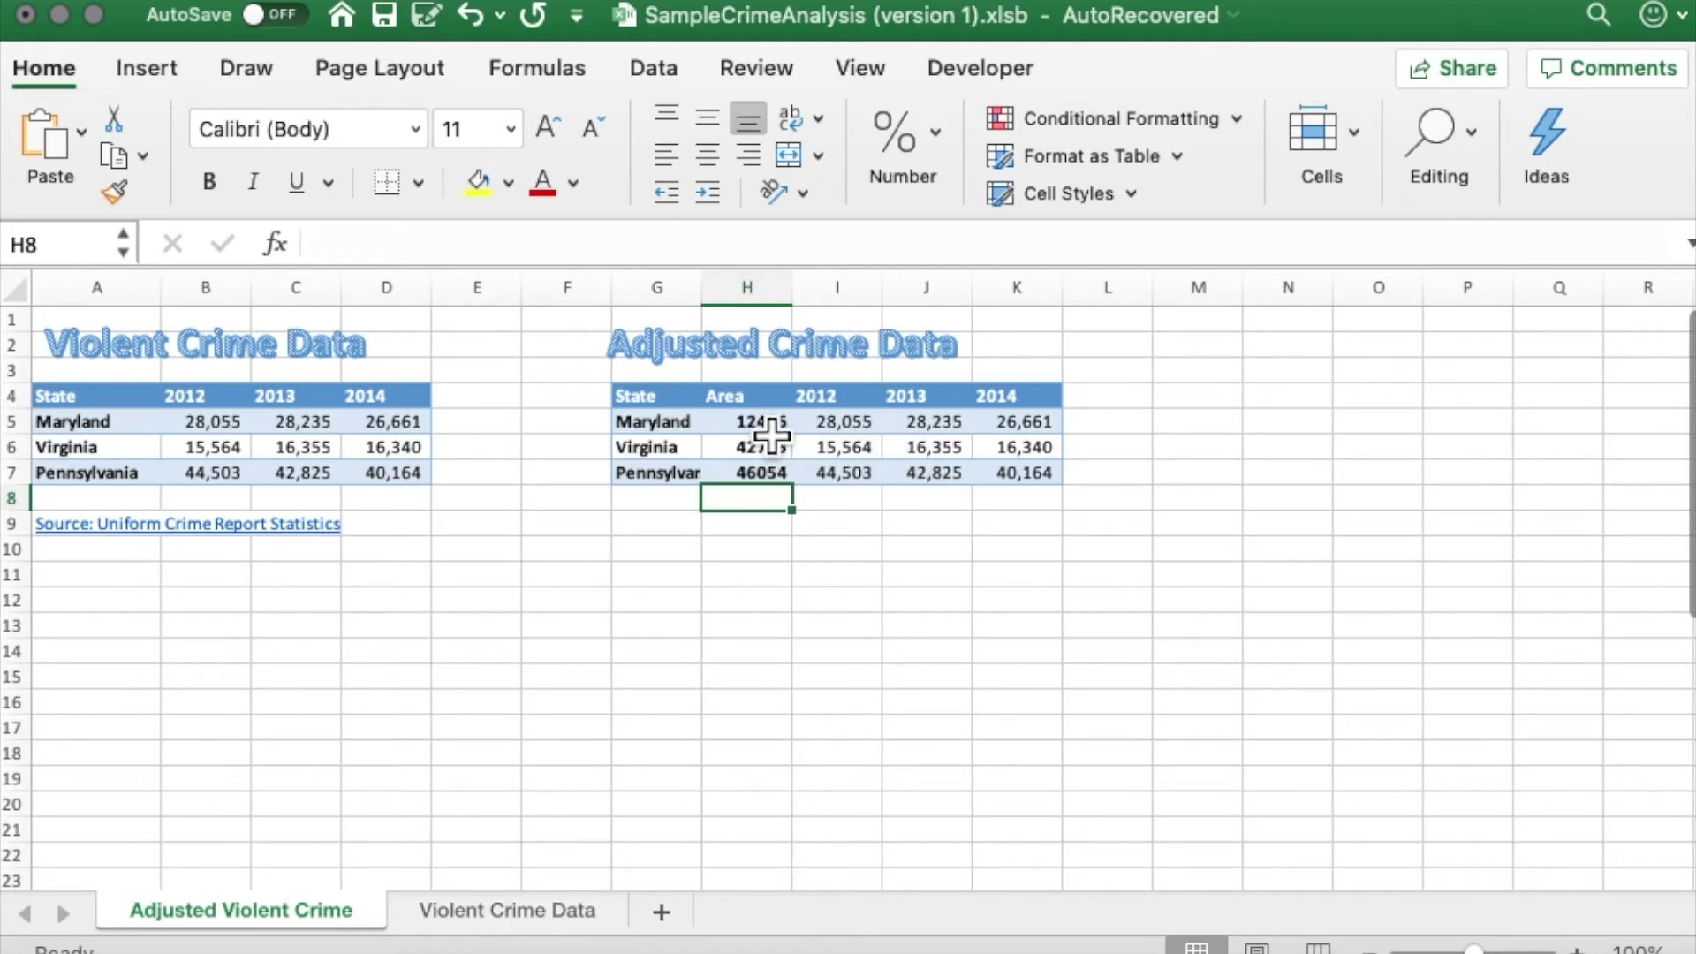
- Apply the Comma [0] cell style to the area values in H5:H7
left_click_drag(765, 424, 768, 479)
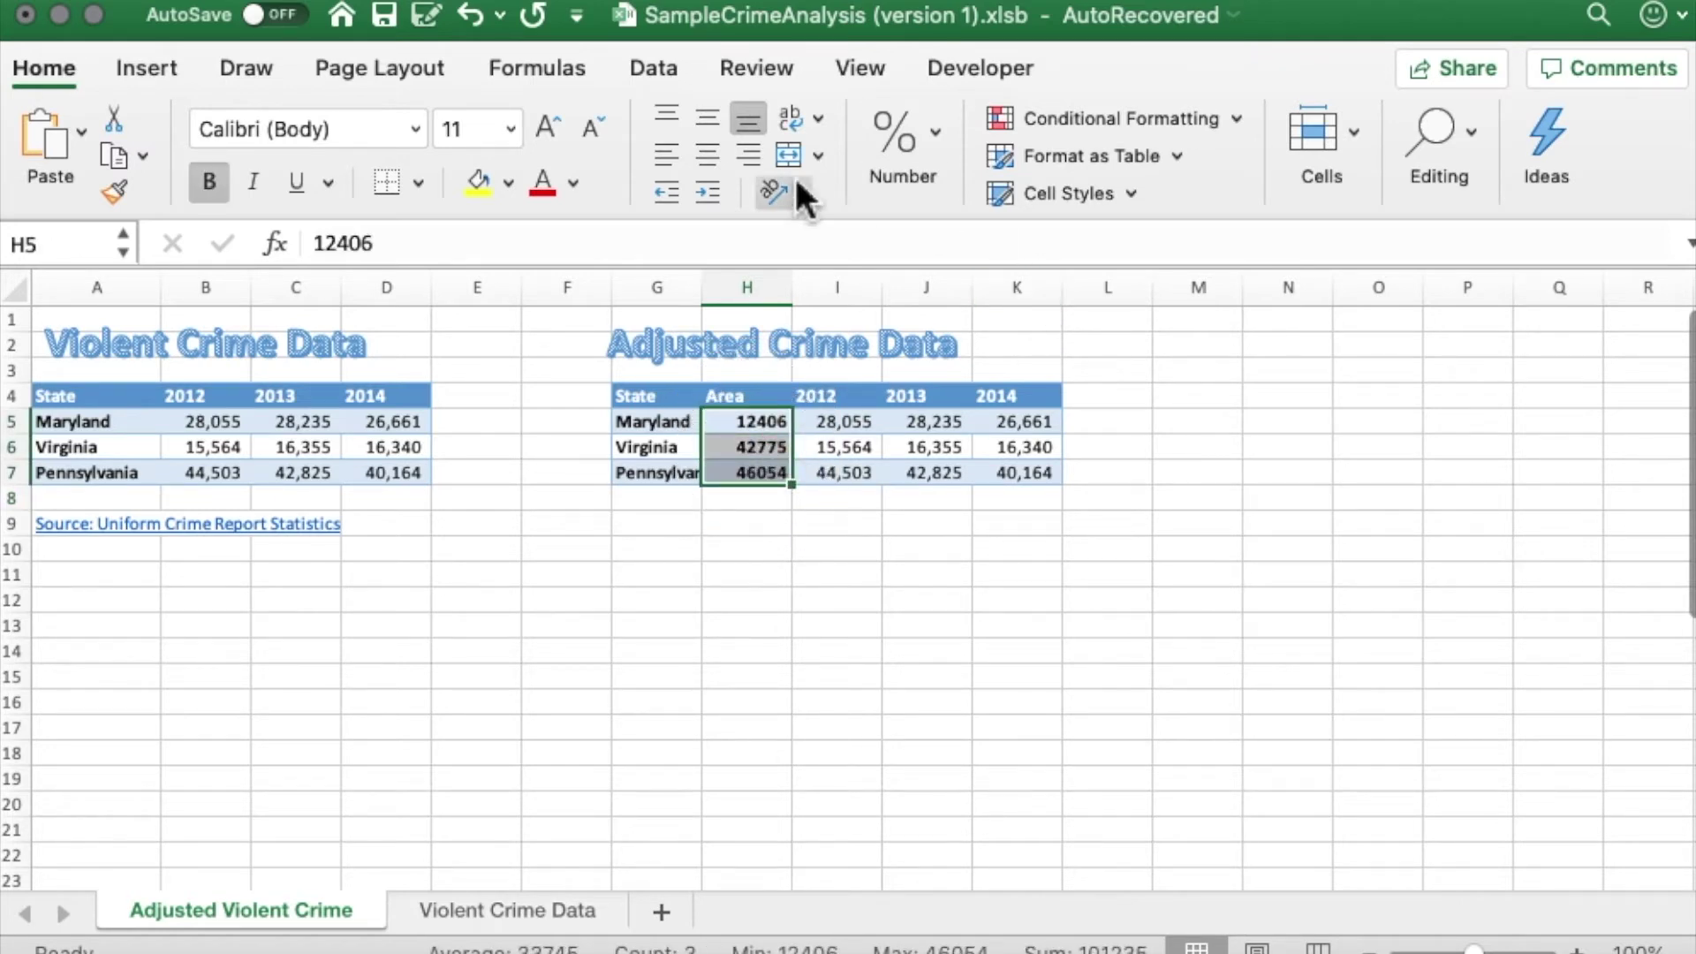
left_click(1132, 195)
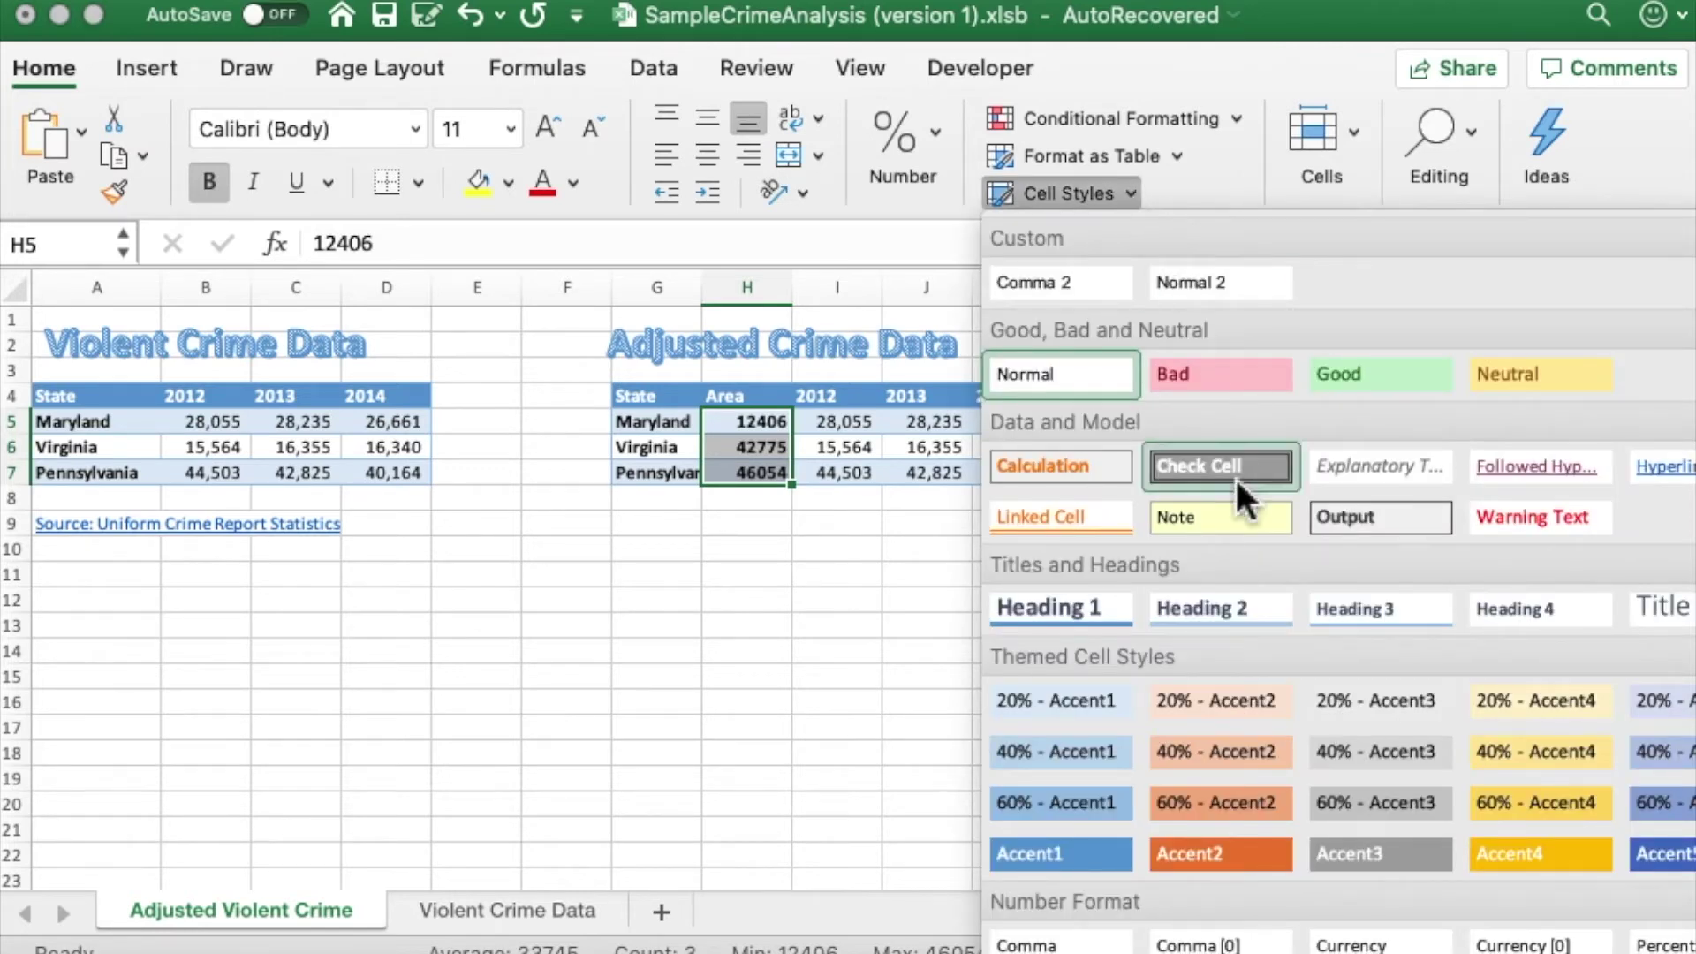
left_click(1188, 947)
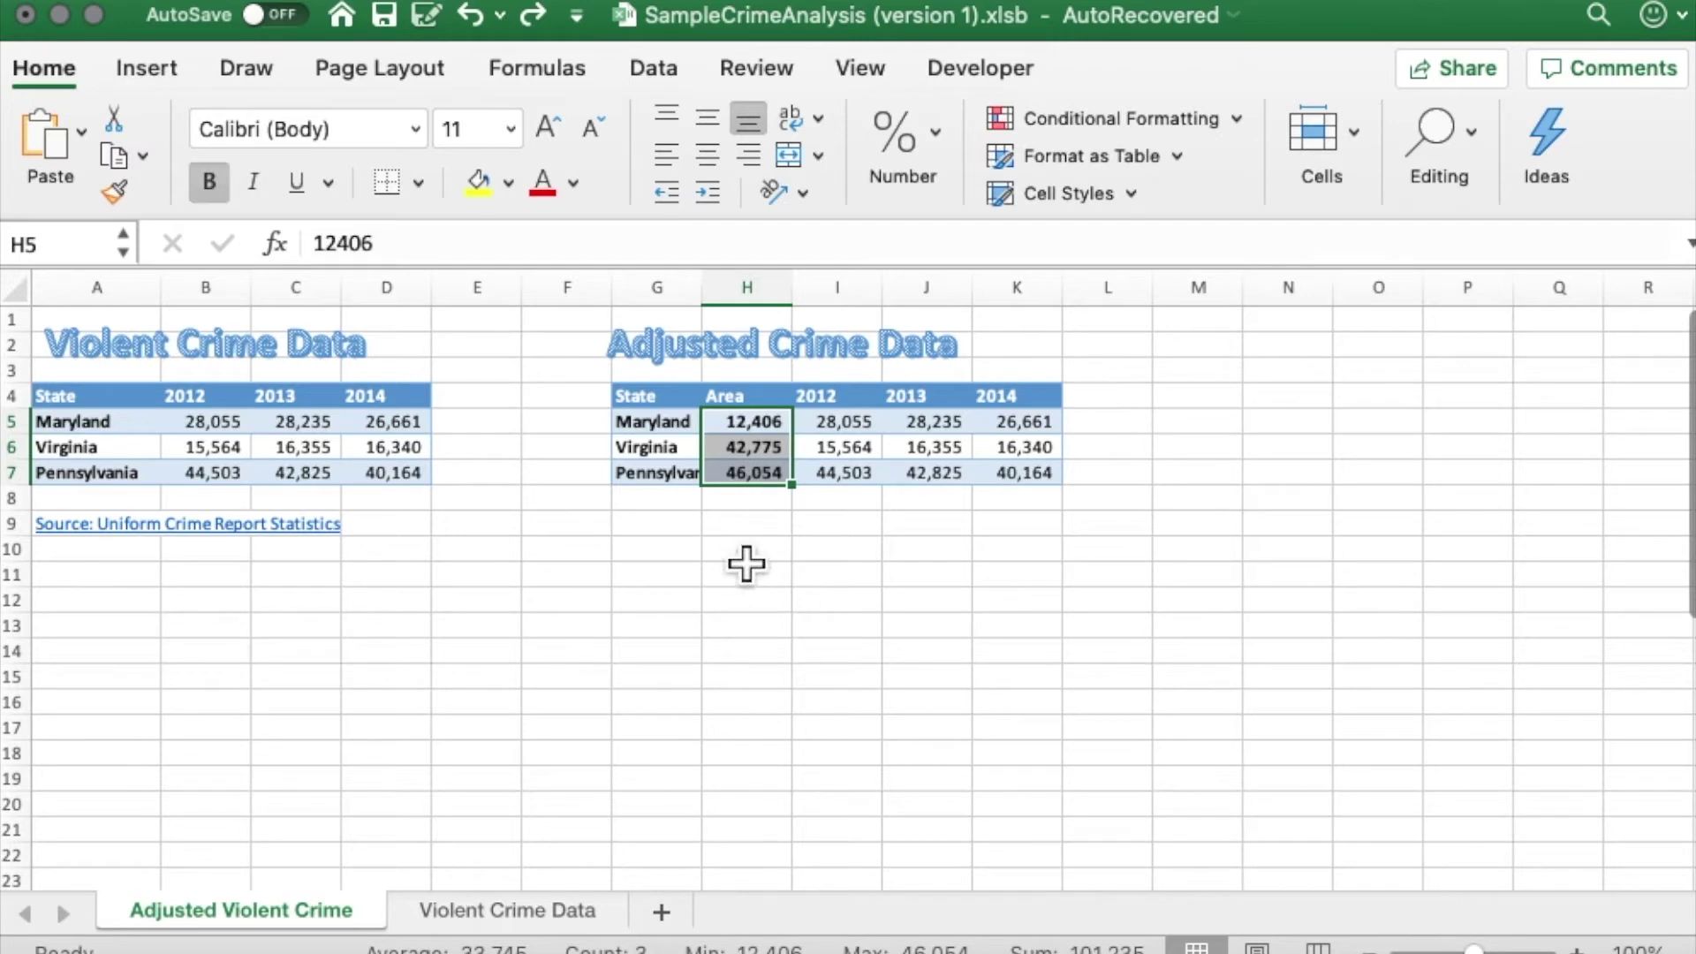
left_click(773, 552)
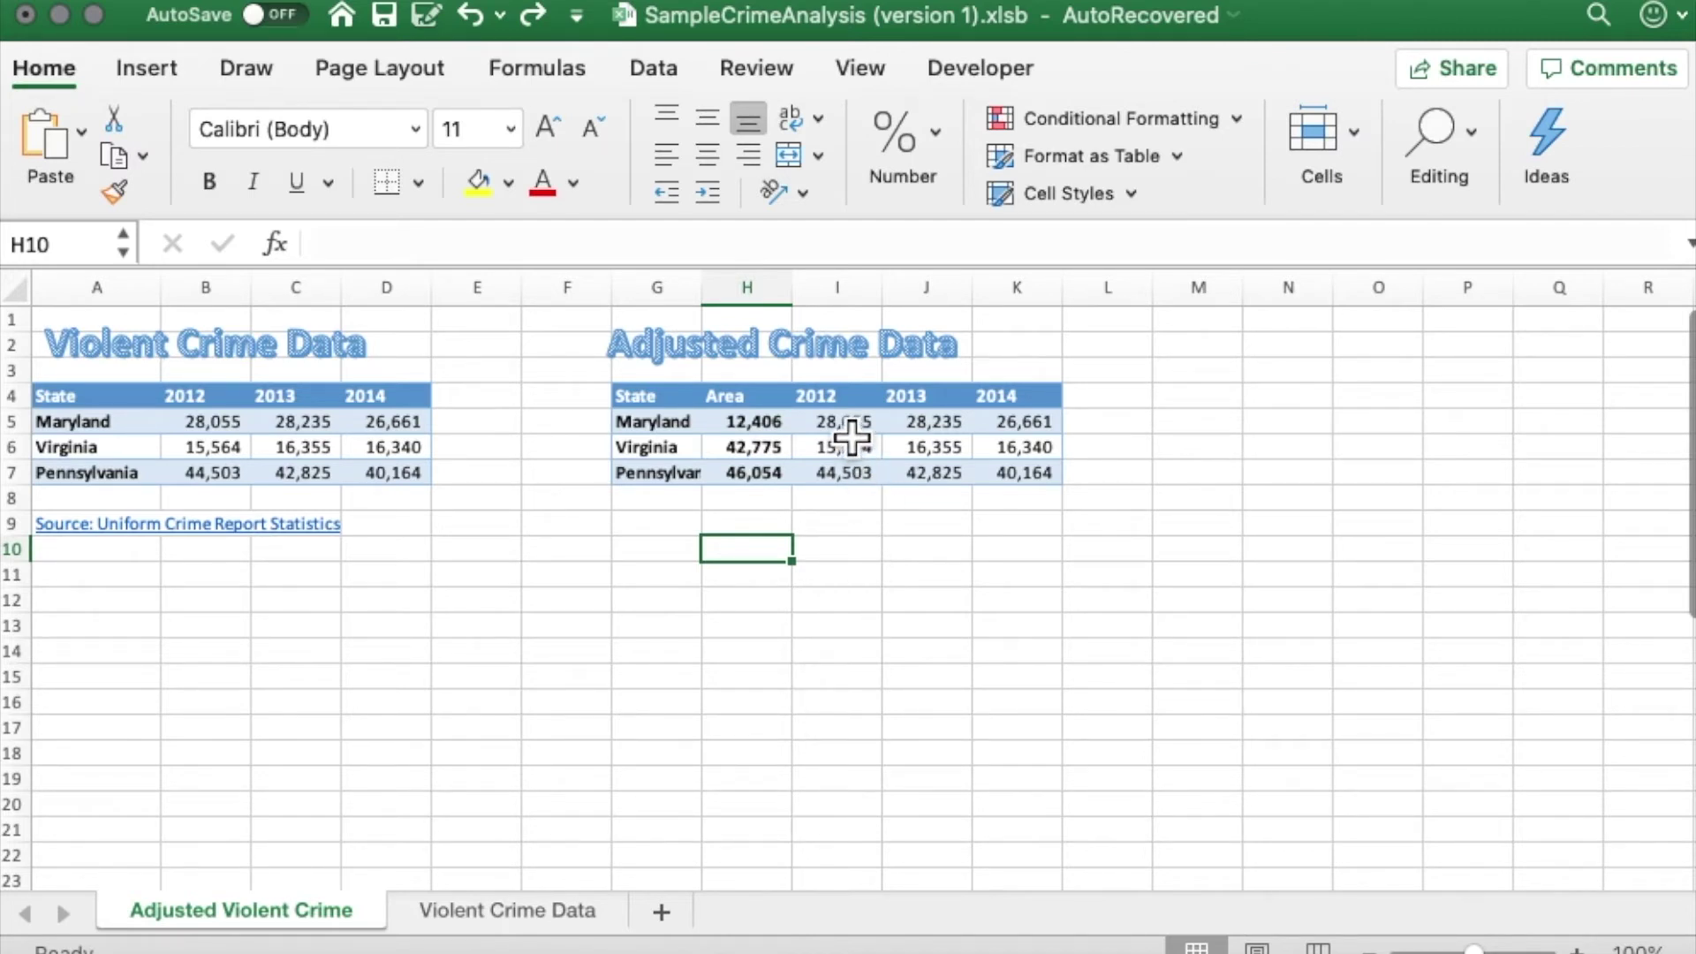
- Clear the copied crime figures for 2012 to 2014 from I5:K7
left_click_drag(850, 432, 1011, 494)
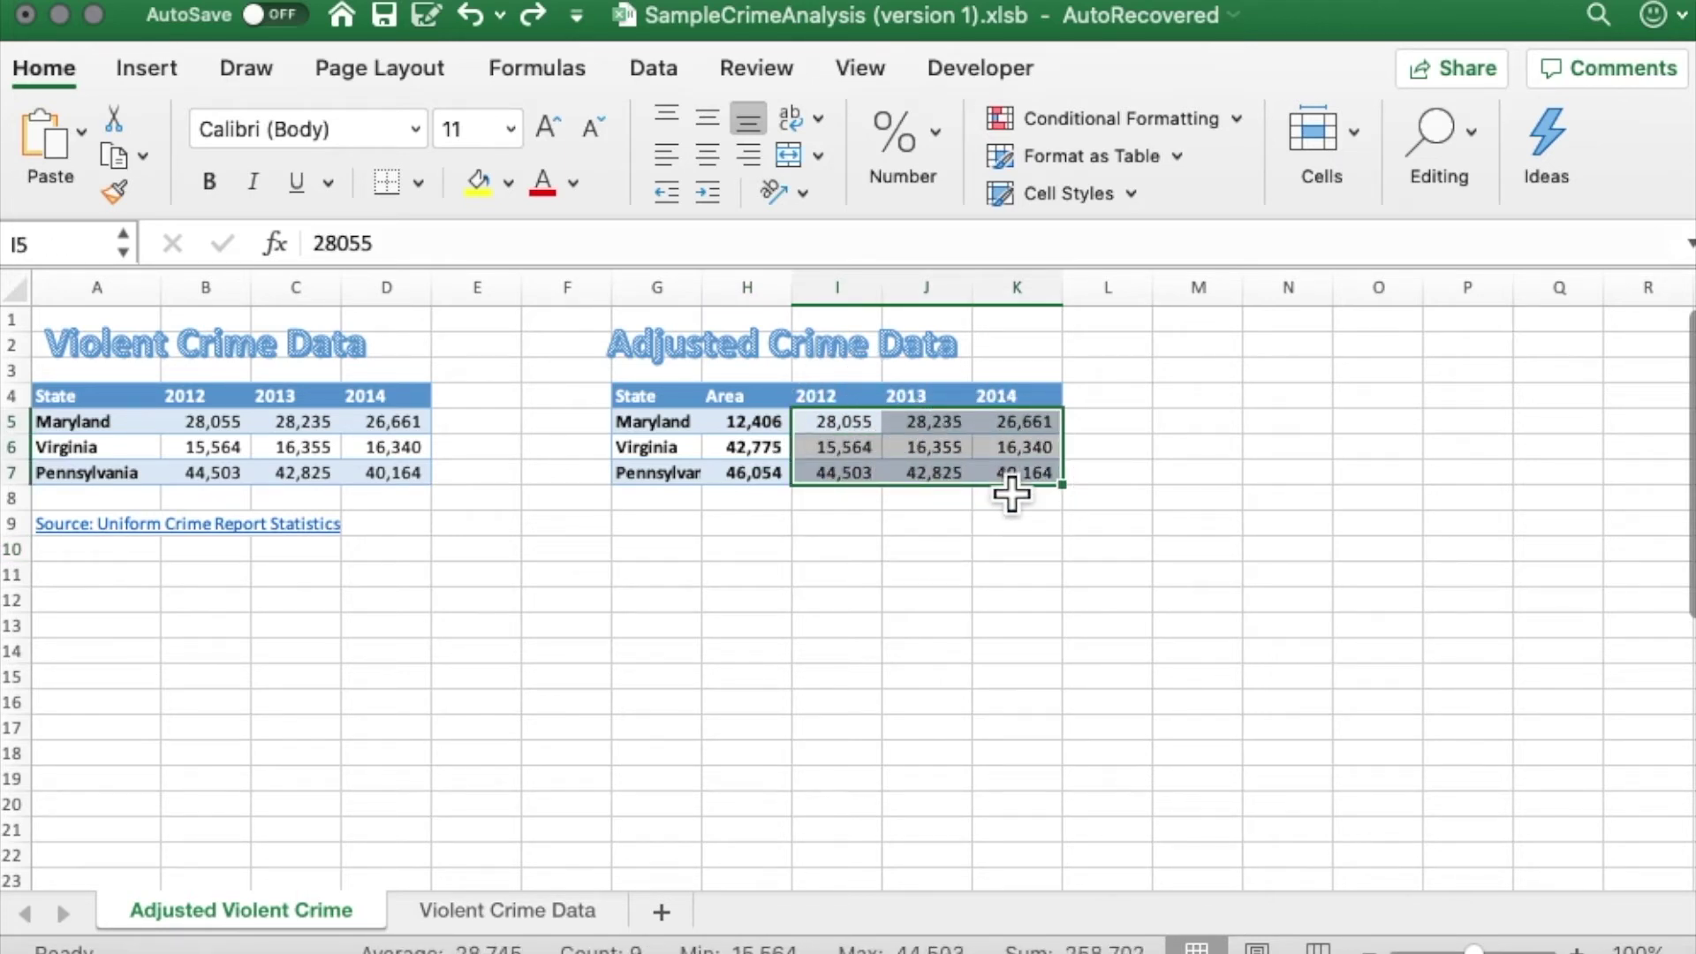
key("Delete")
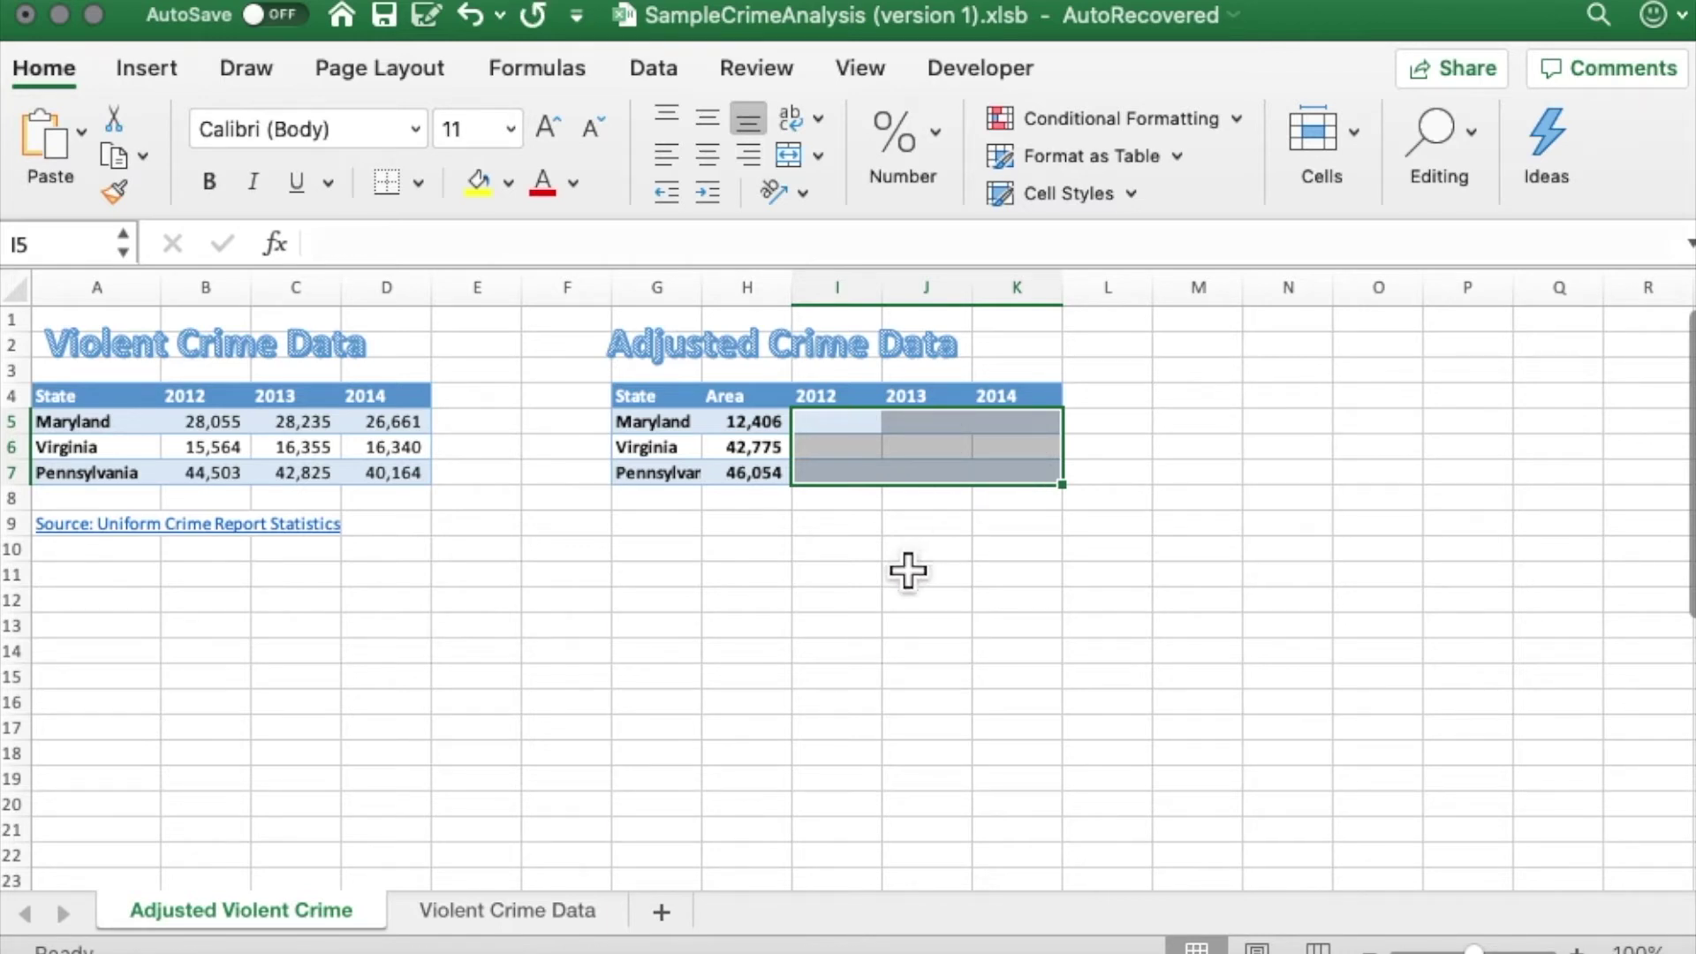
left_click(907, 571)
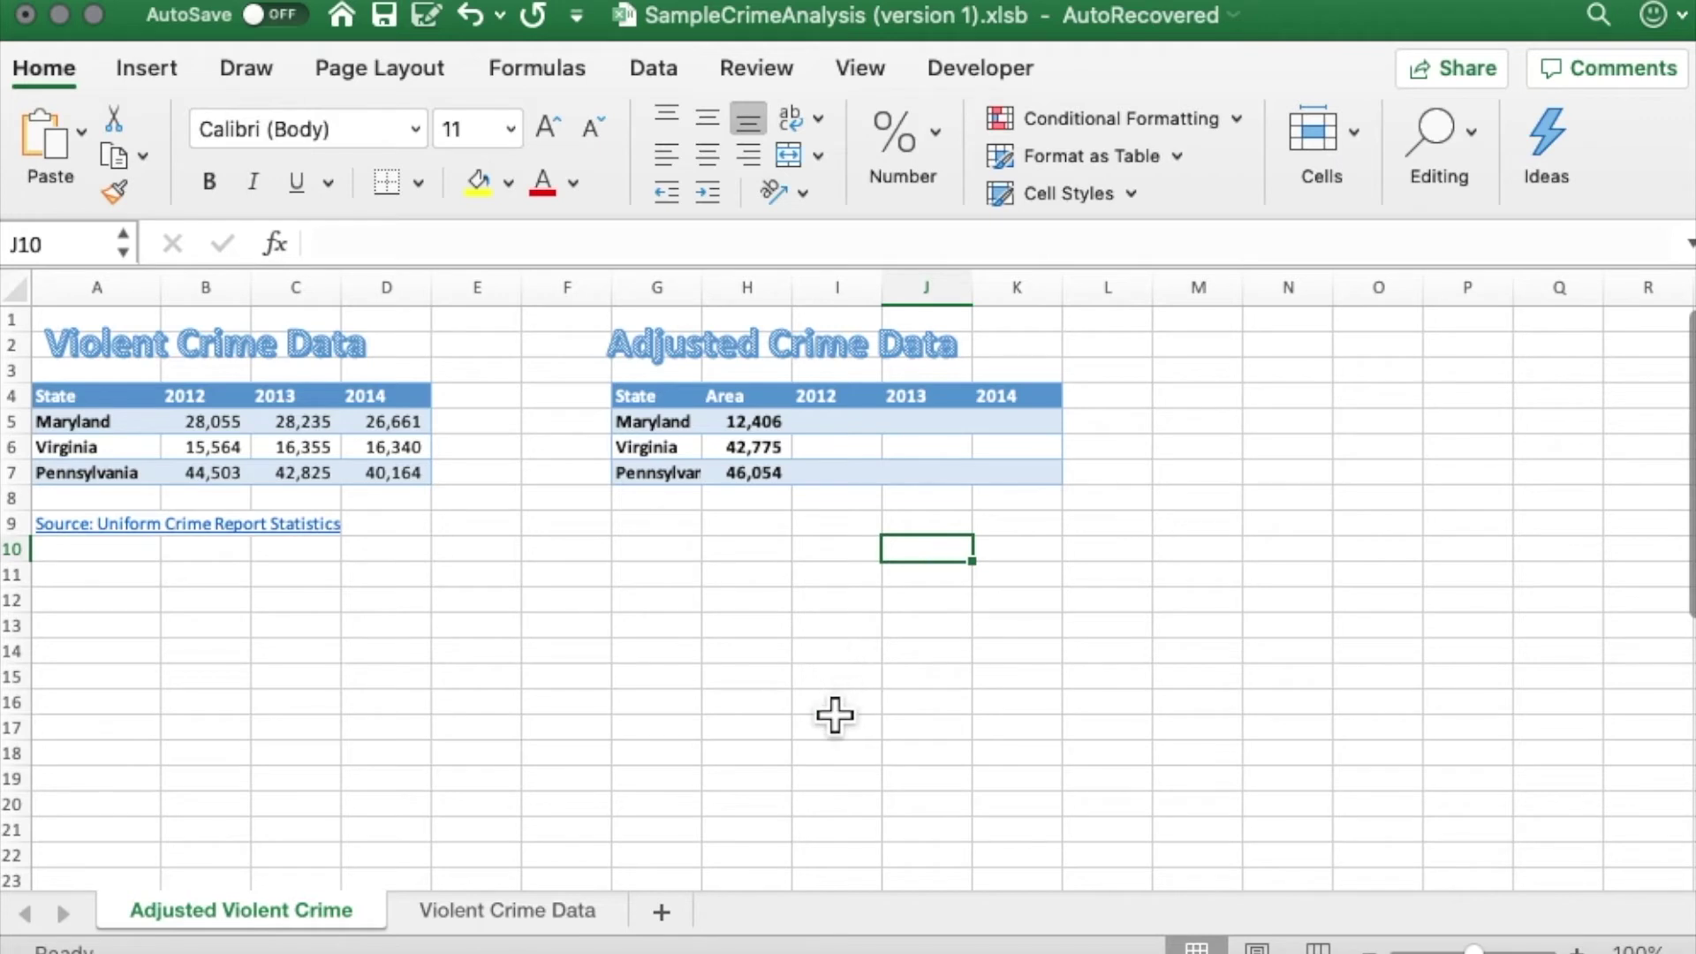
- Enter the formula =B5/H5 in I5 to divide Maryland's 2012 crime figure by its area
left_click(859, 429)
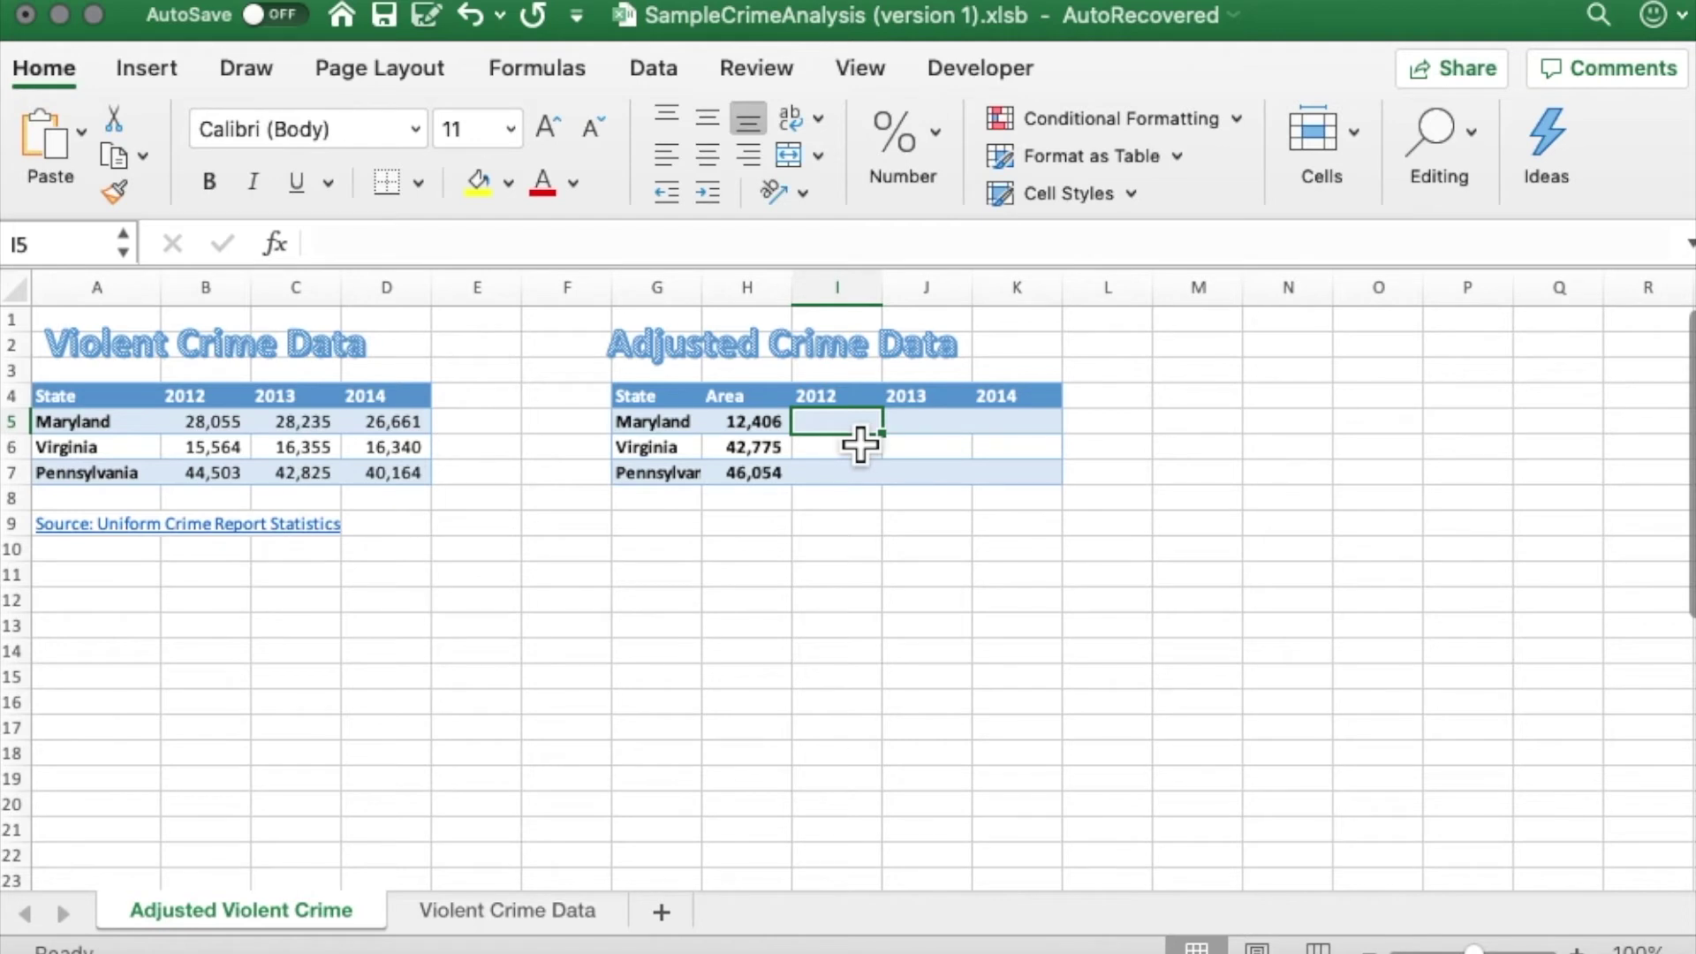
type("=")
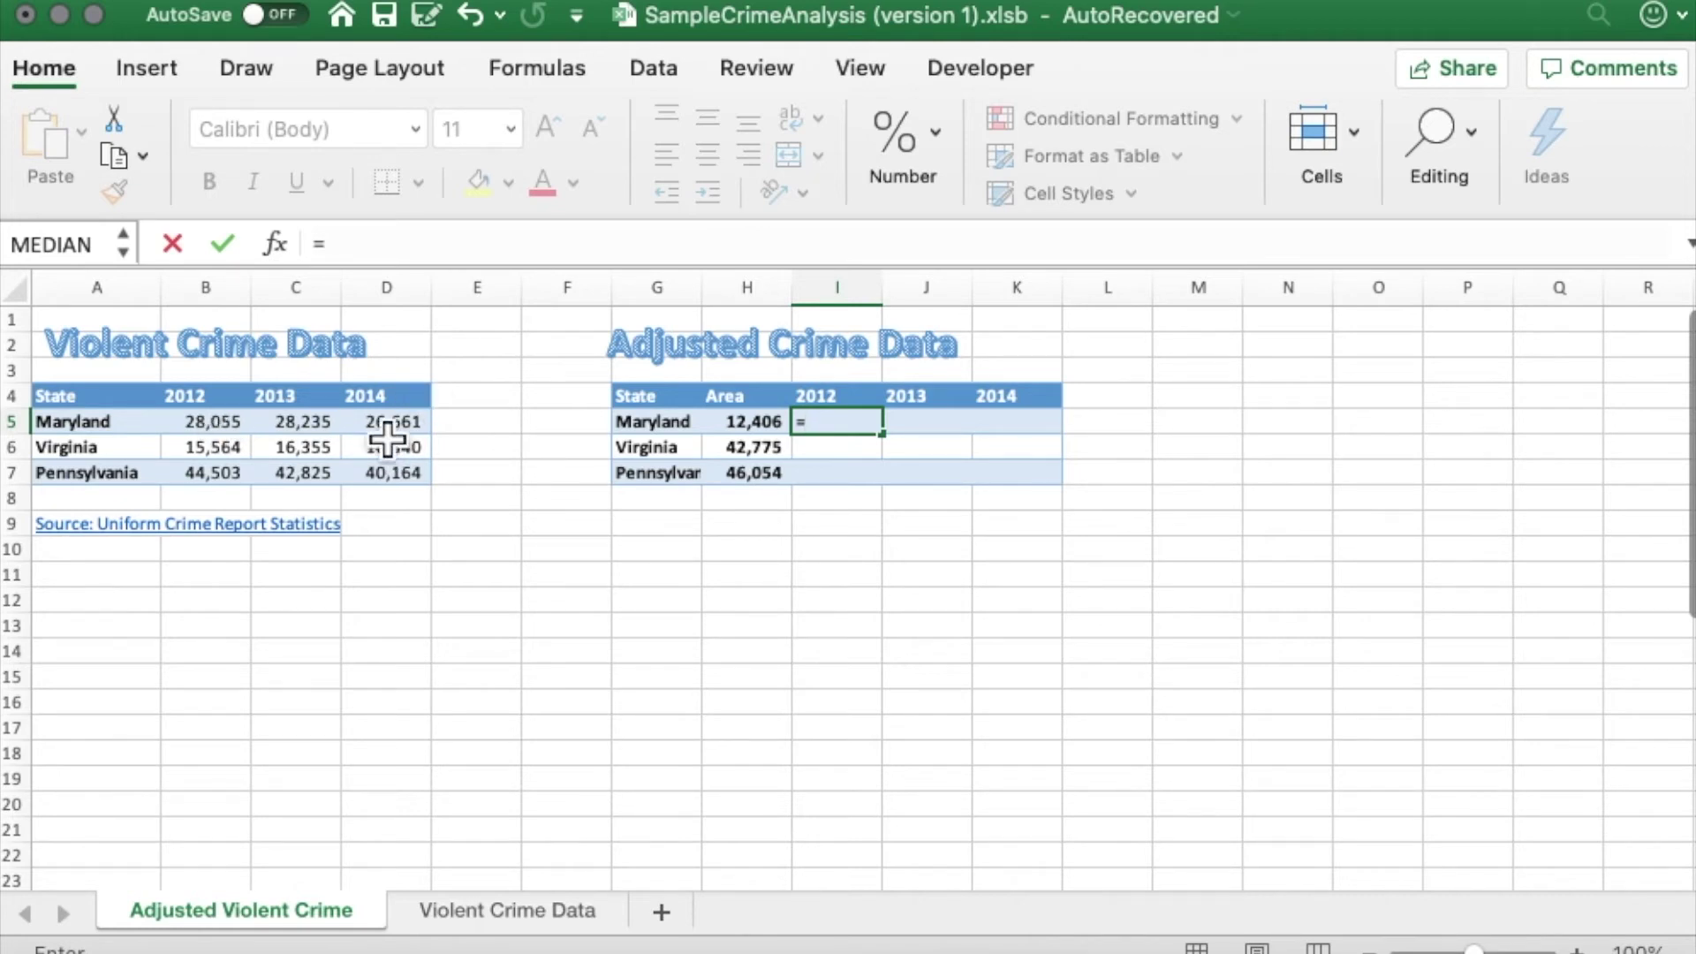
left_click(224, 429)
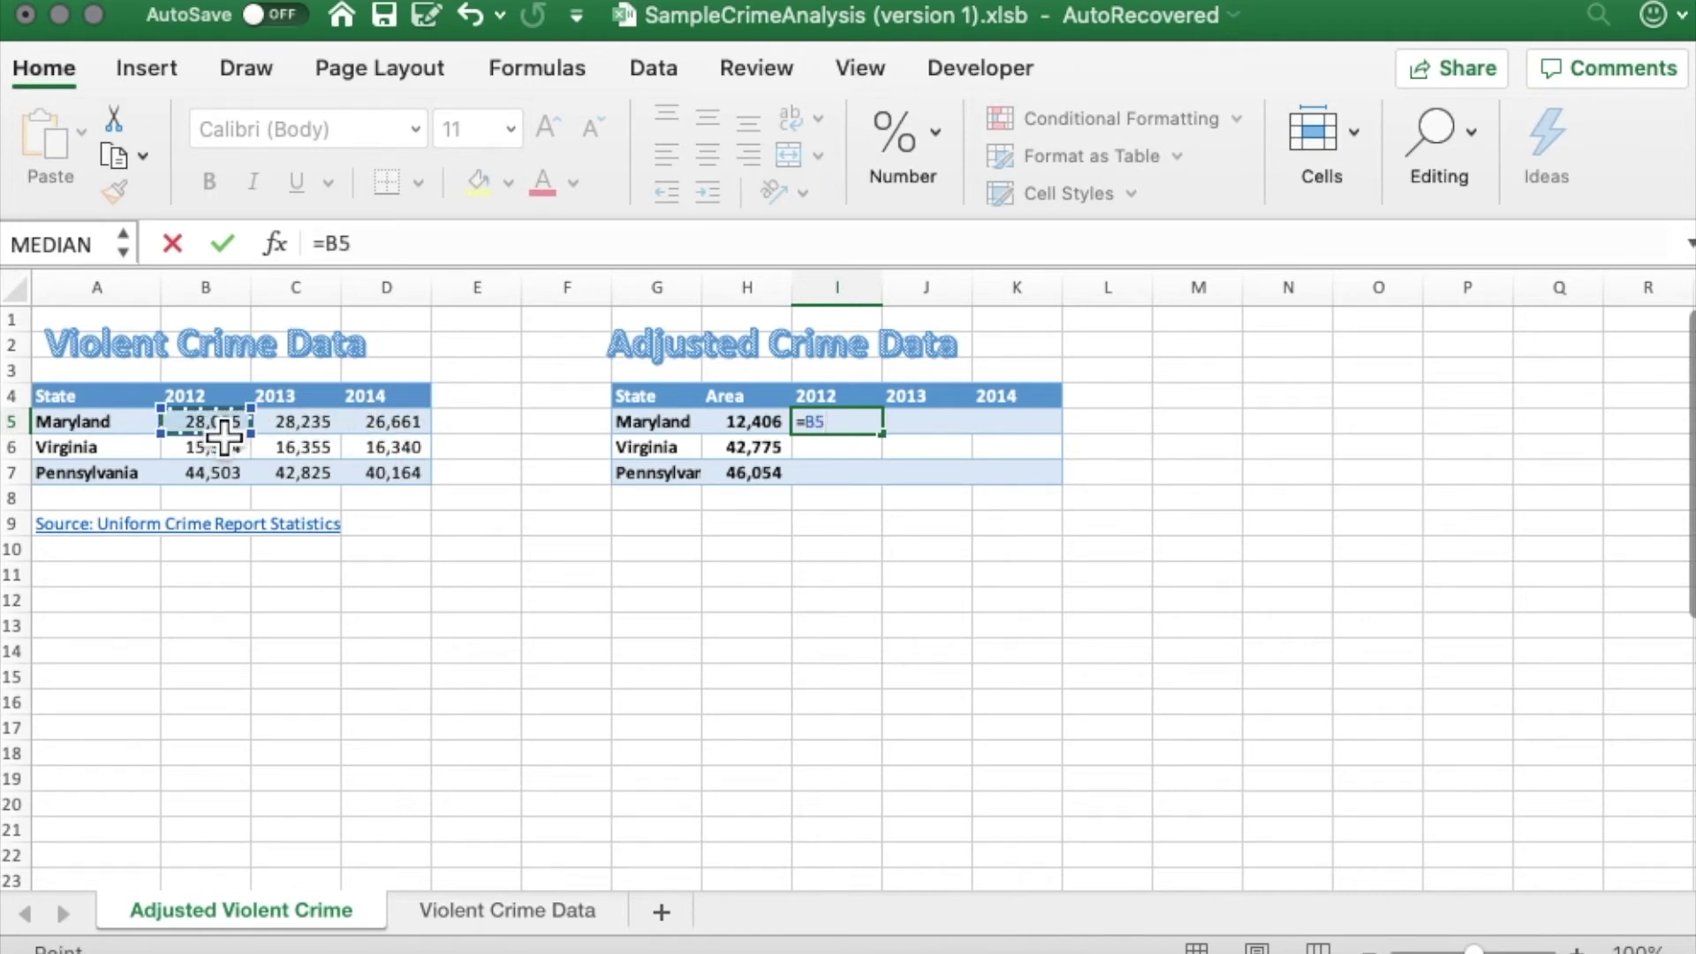
type("/")
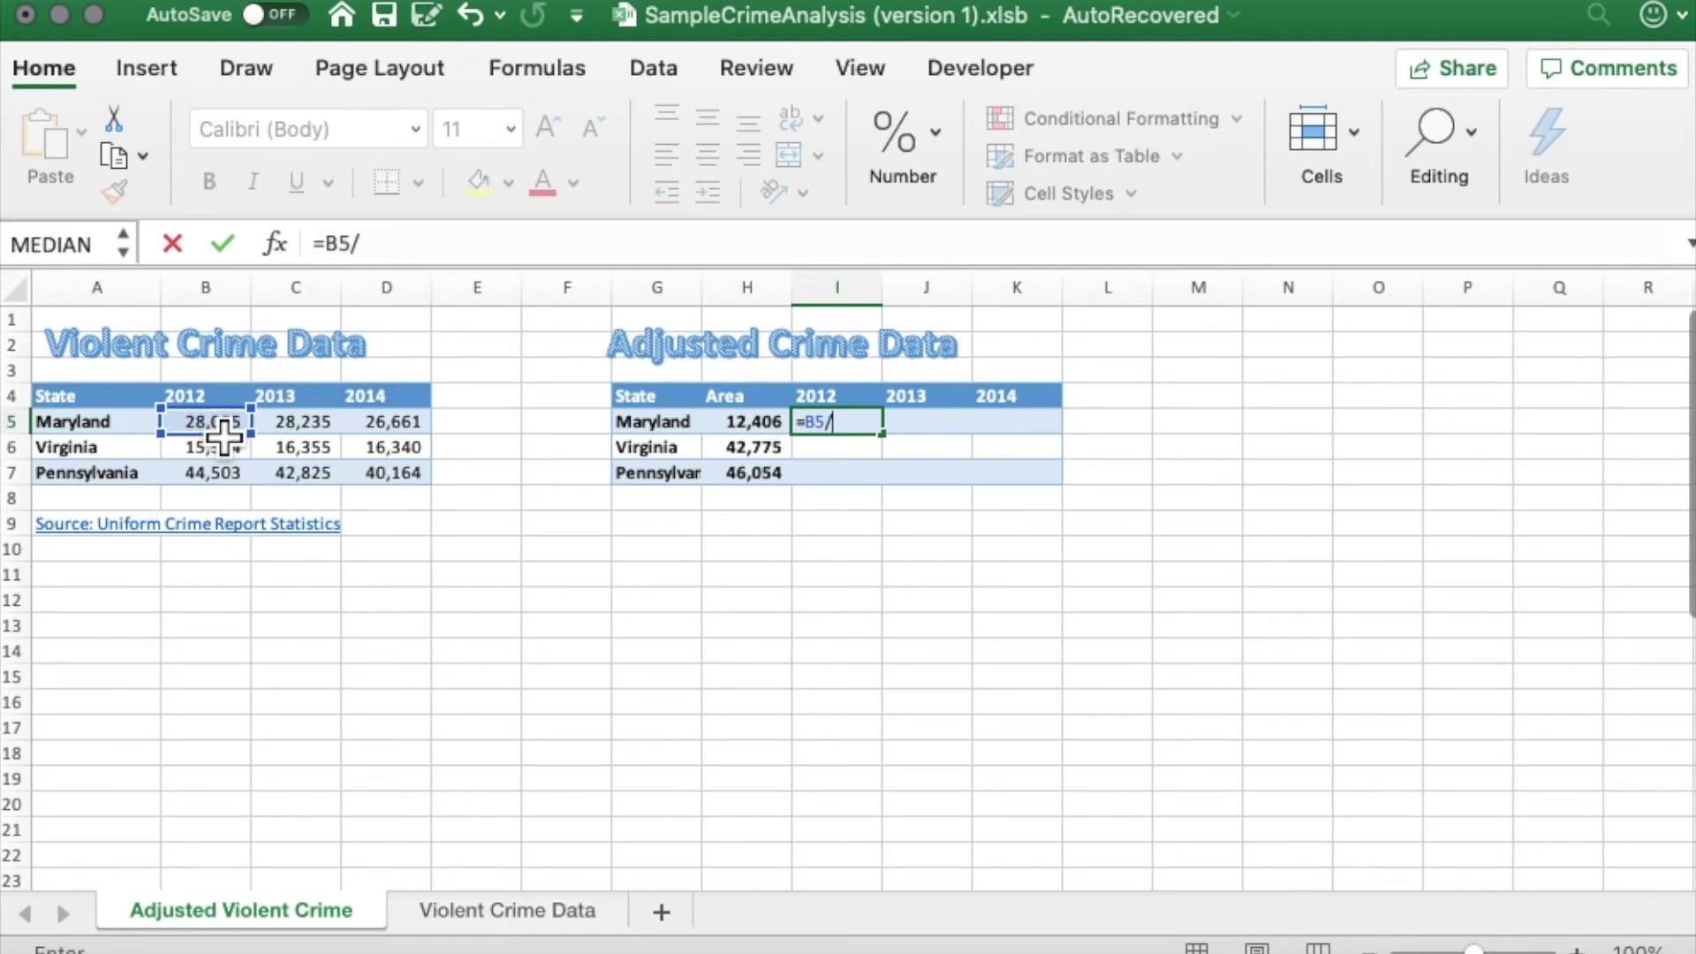
left_click(756, 423)
key("Return")
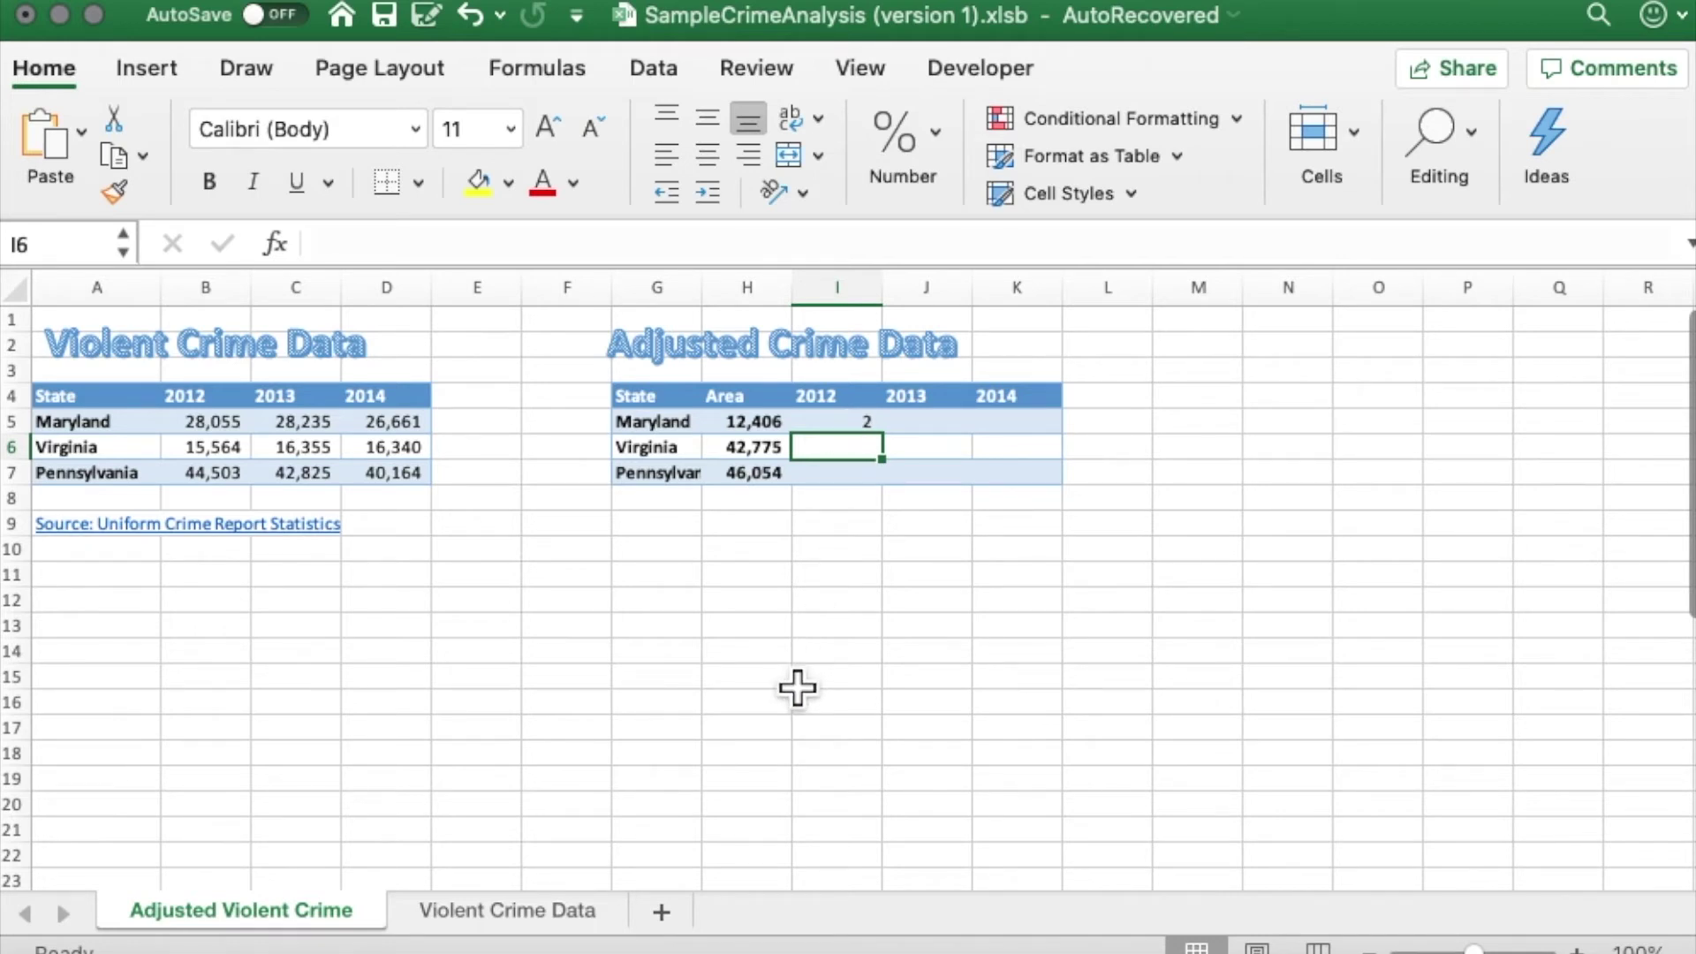
- Change the I5 formula to =B5/$H$5 and fill I5:K7 with each crime figure divided by an absolute reference to its state's area
left_click(874, 428)
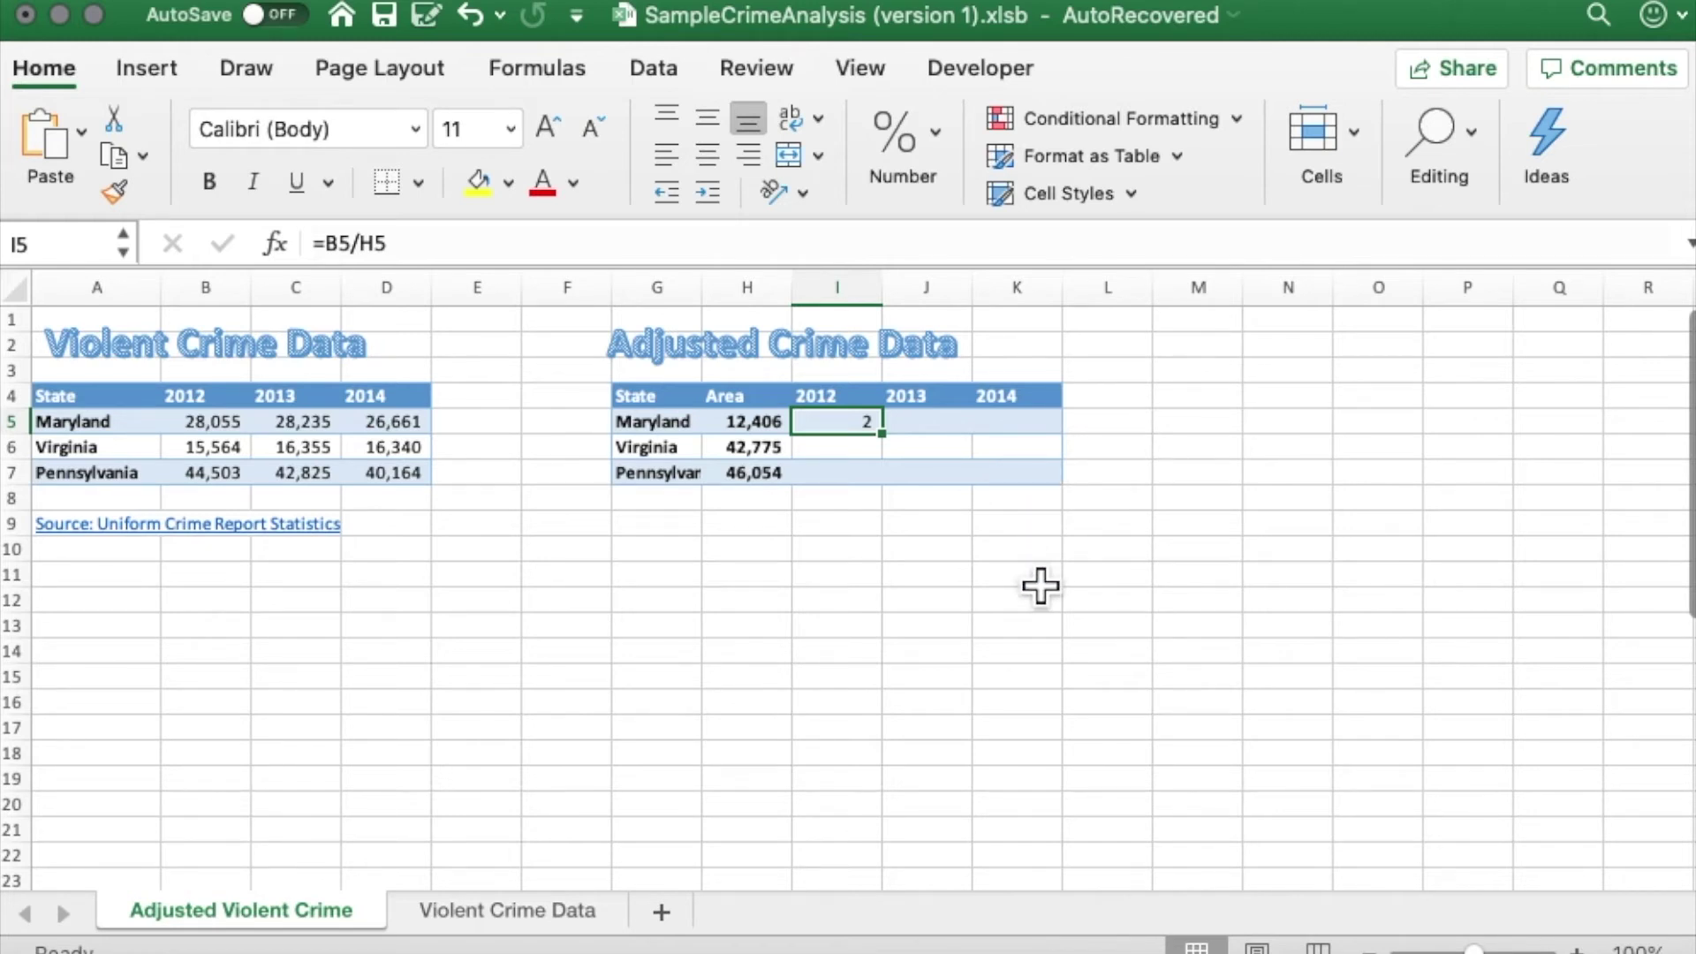
left_click_drag(881, 433, 1047, 486)
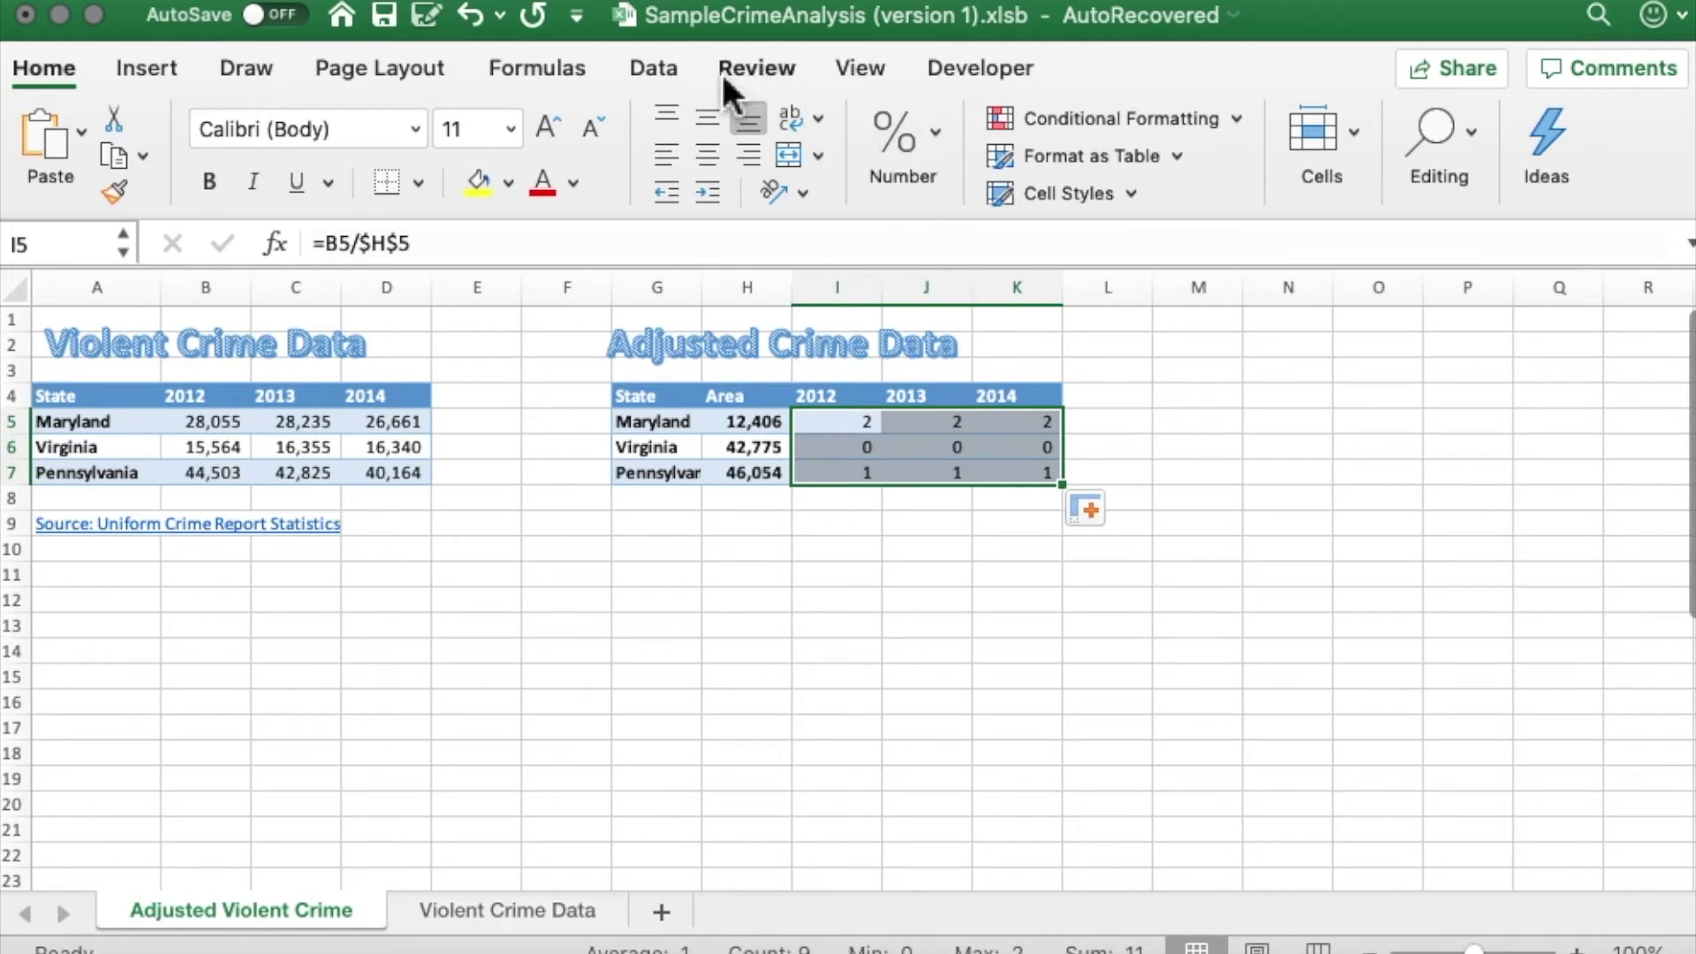
- Increase the decimals of the adjusted values in I5:K7 to two places
left_click(948, 134)
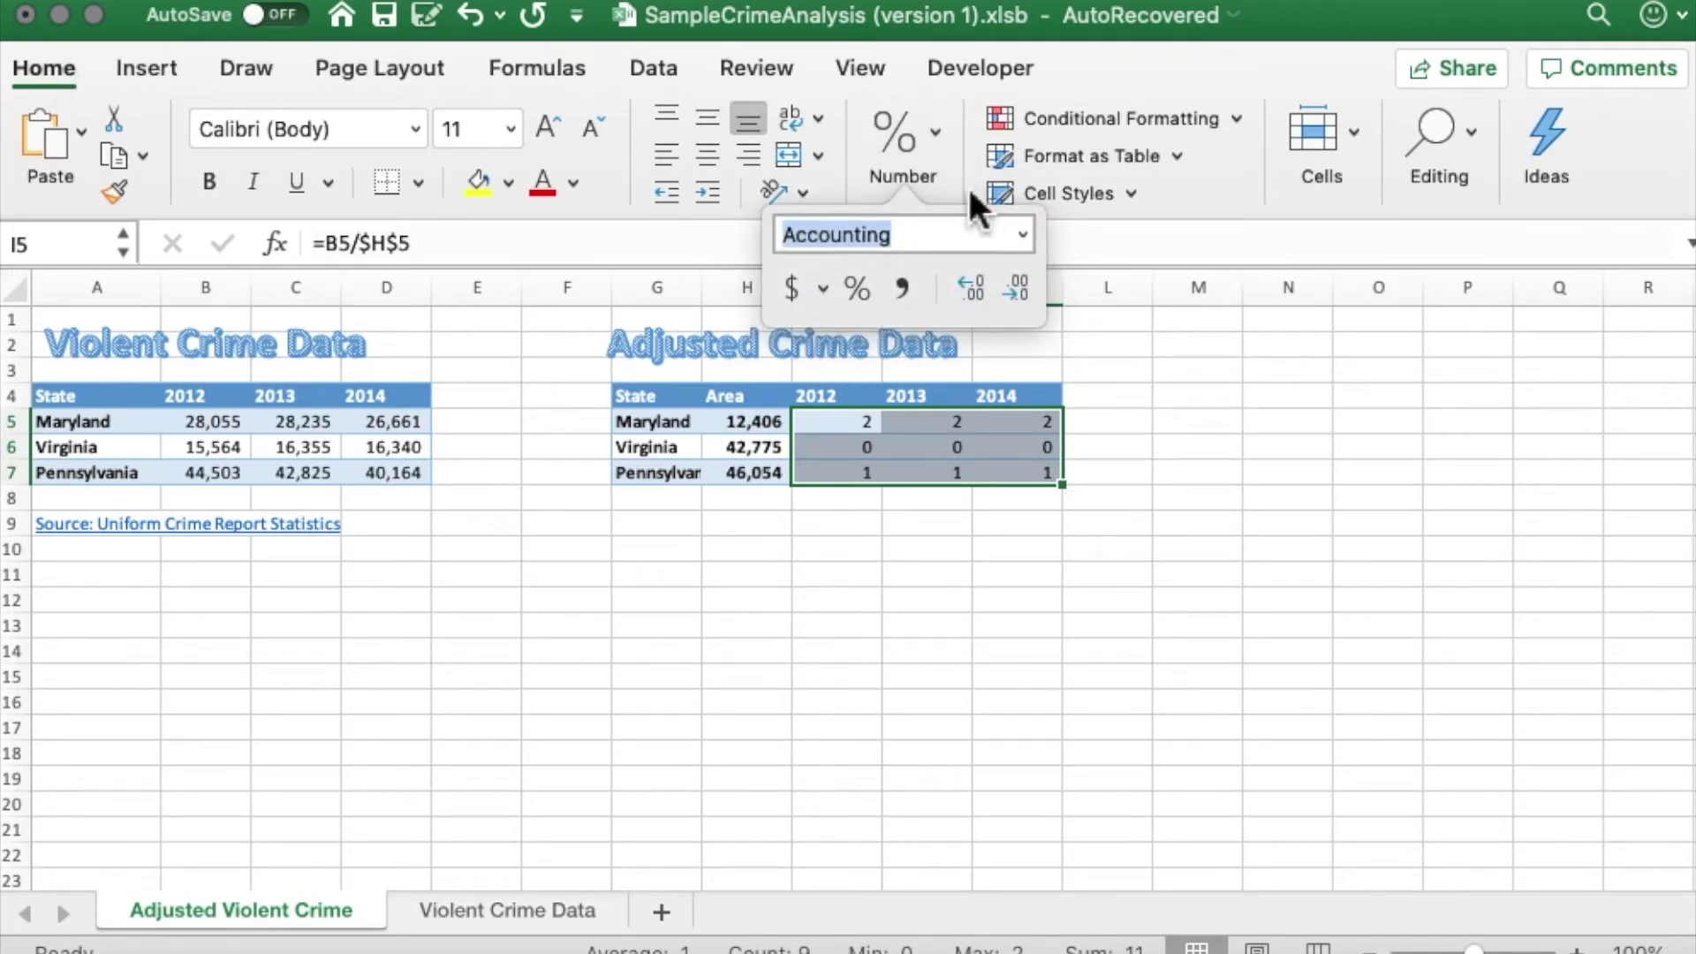
left_click(981, 287)
left_click(978, 284)
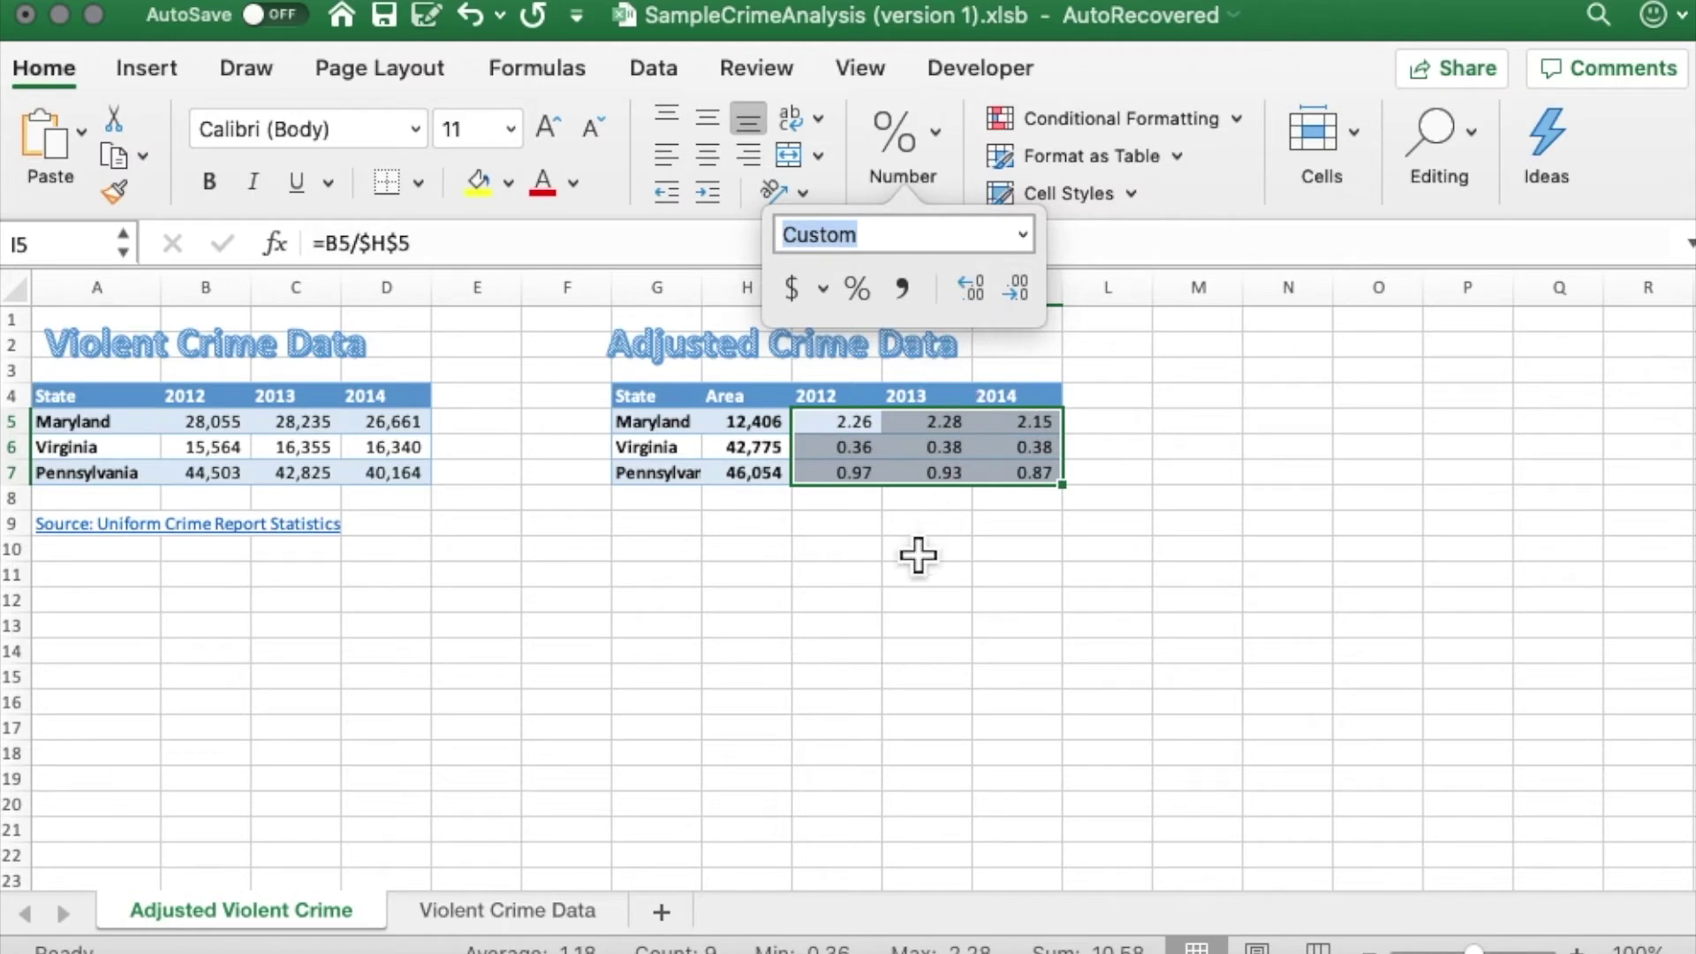
left_click(864, 658)
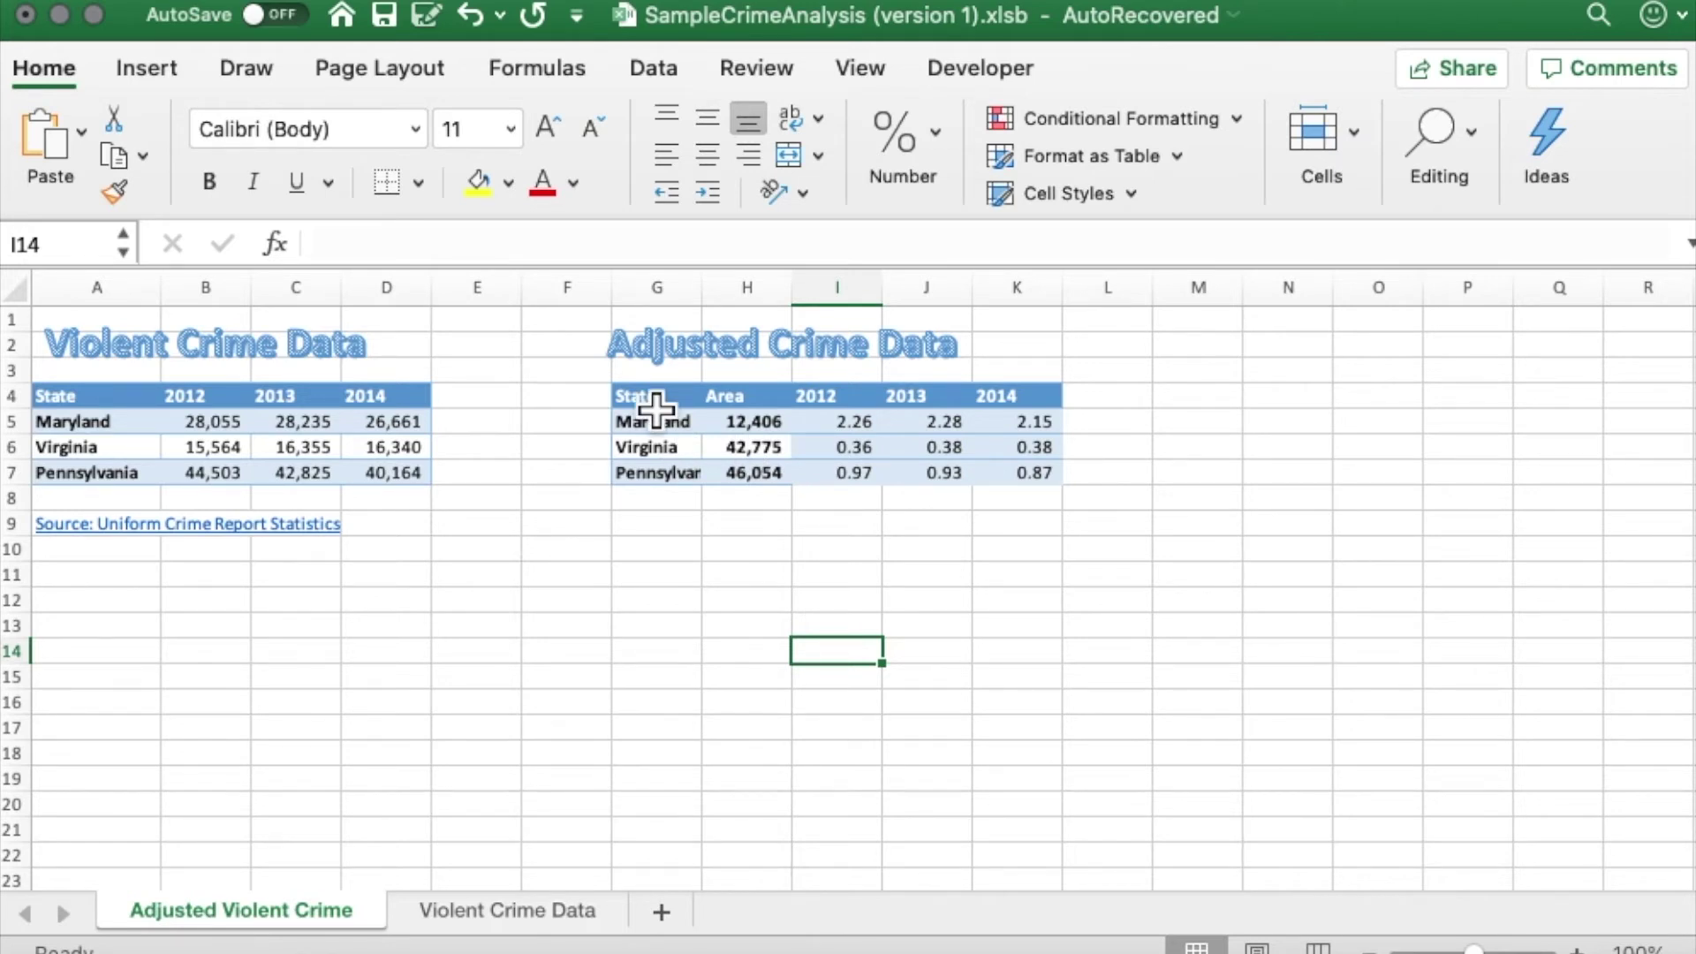
- Select the adjusted table's state column G4:G7 together with the 2012 to 2014 values in I4:K7, leaving out the Area column
key("super+Up")
key("super+Up")
key("super+Left")
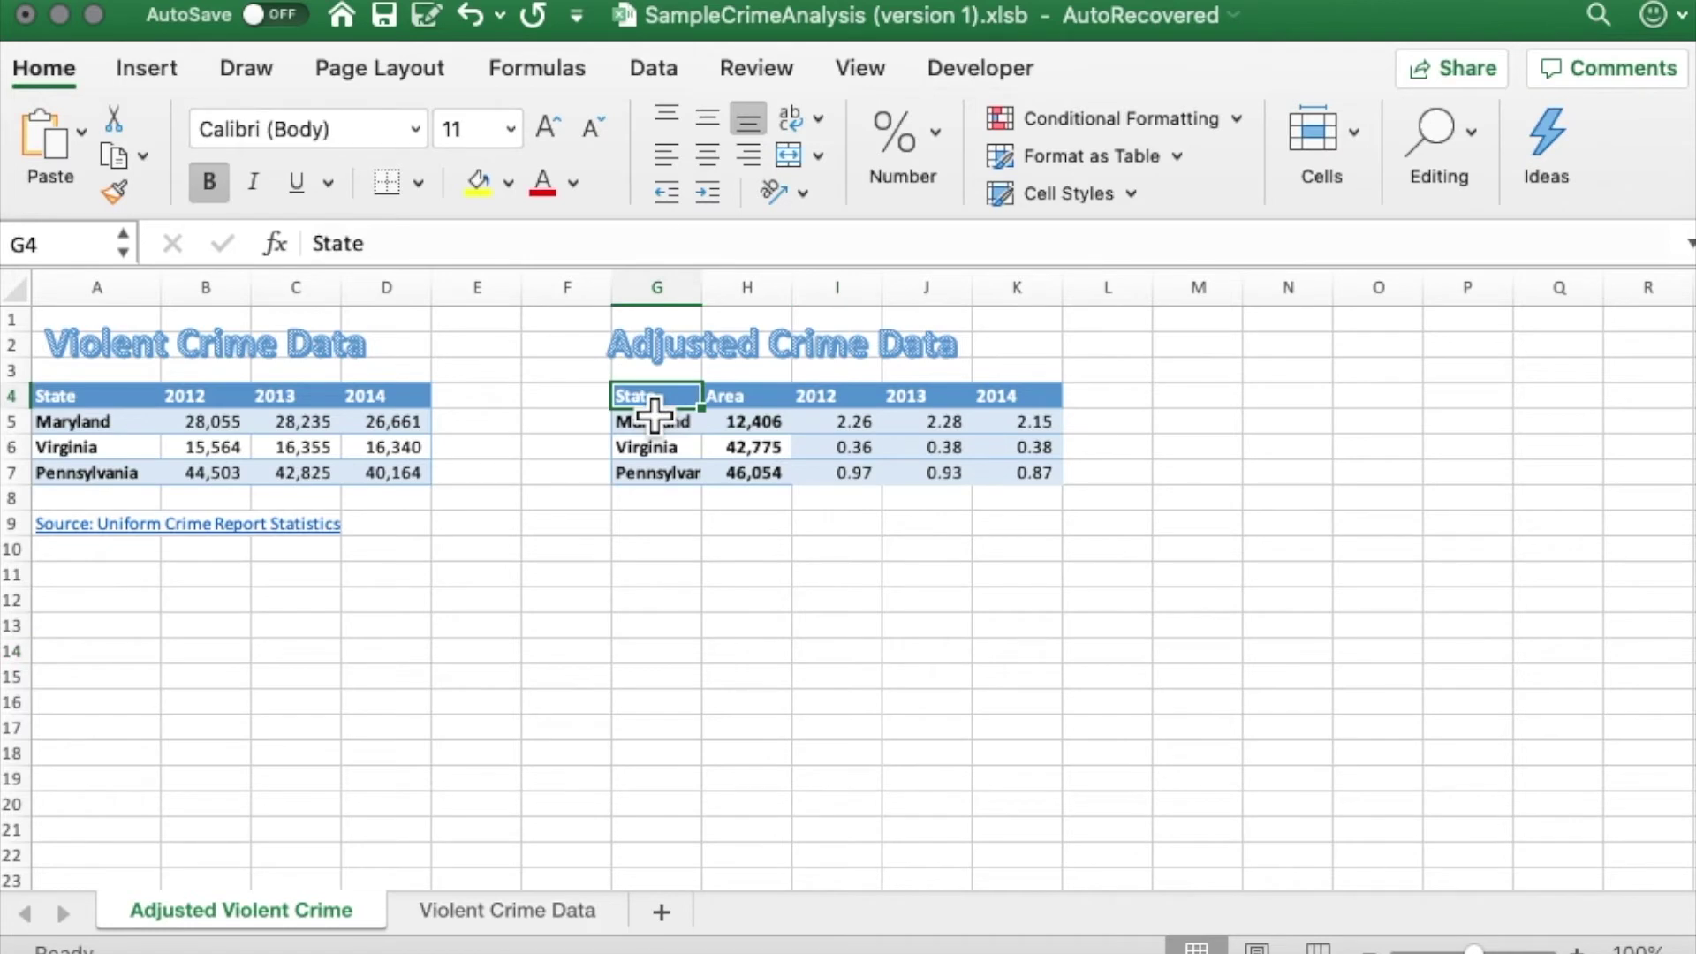
left_click_drag(654, 405, 659, 478)
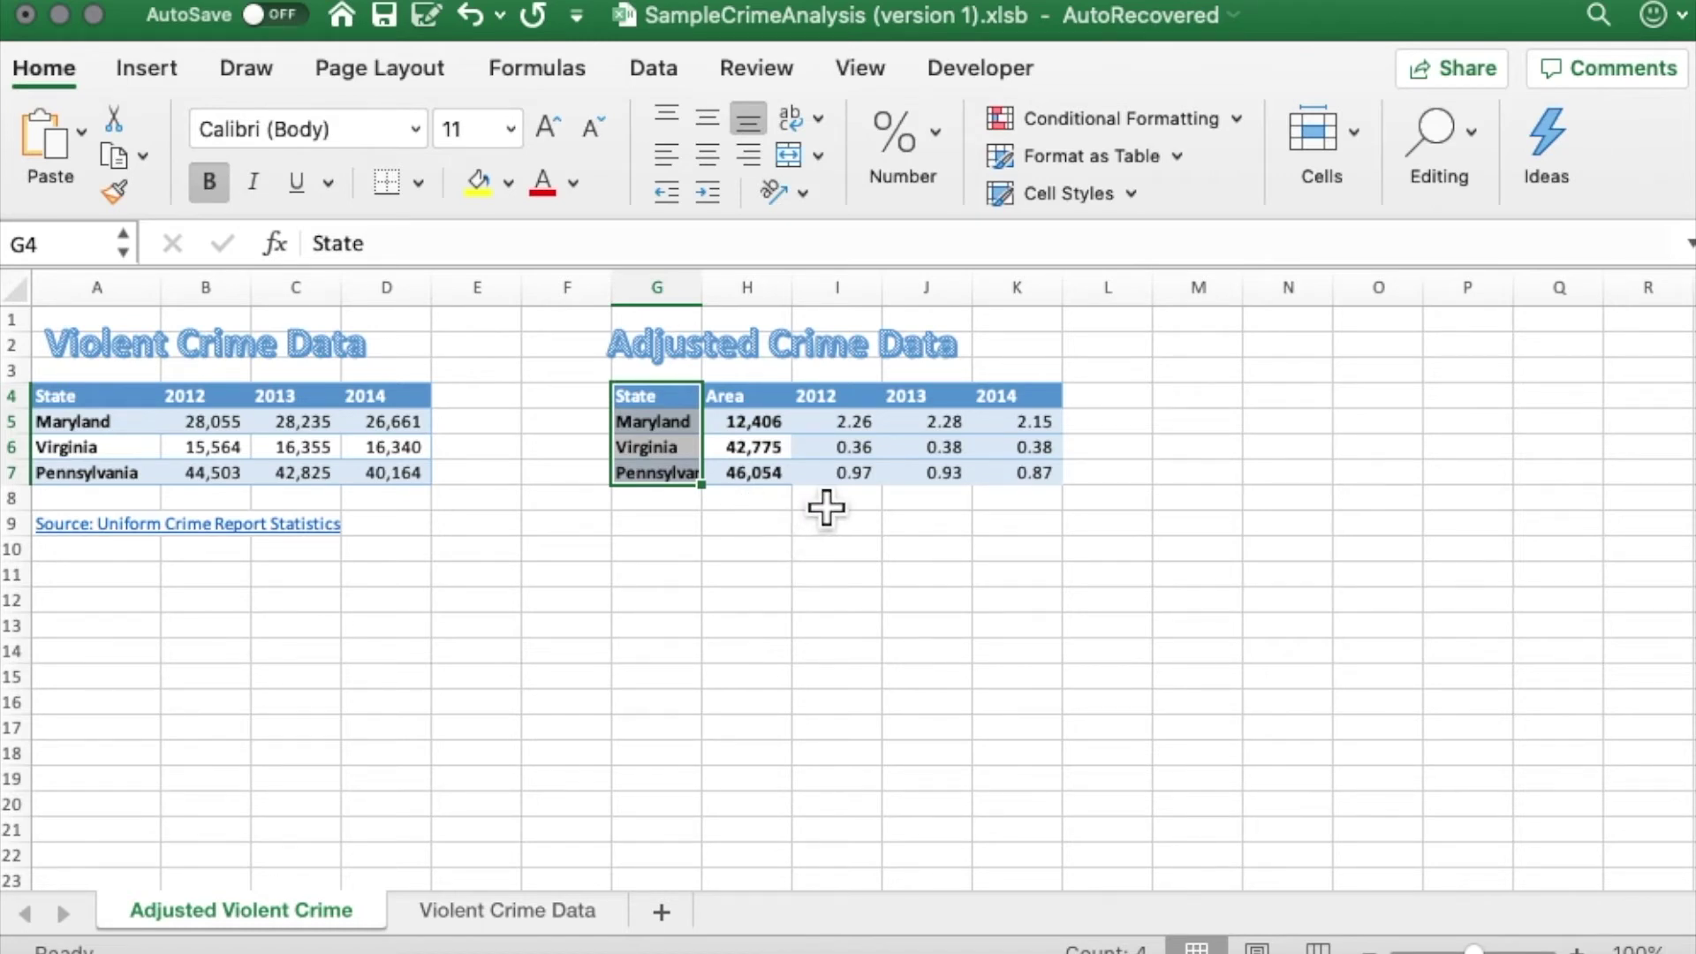
left_click(852, 405, "super")
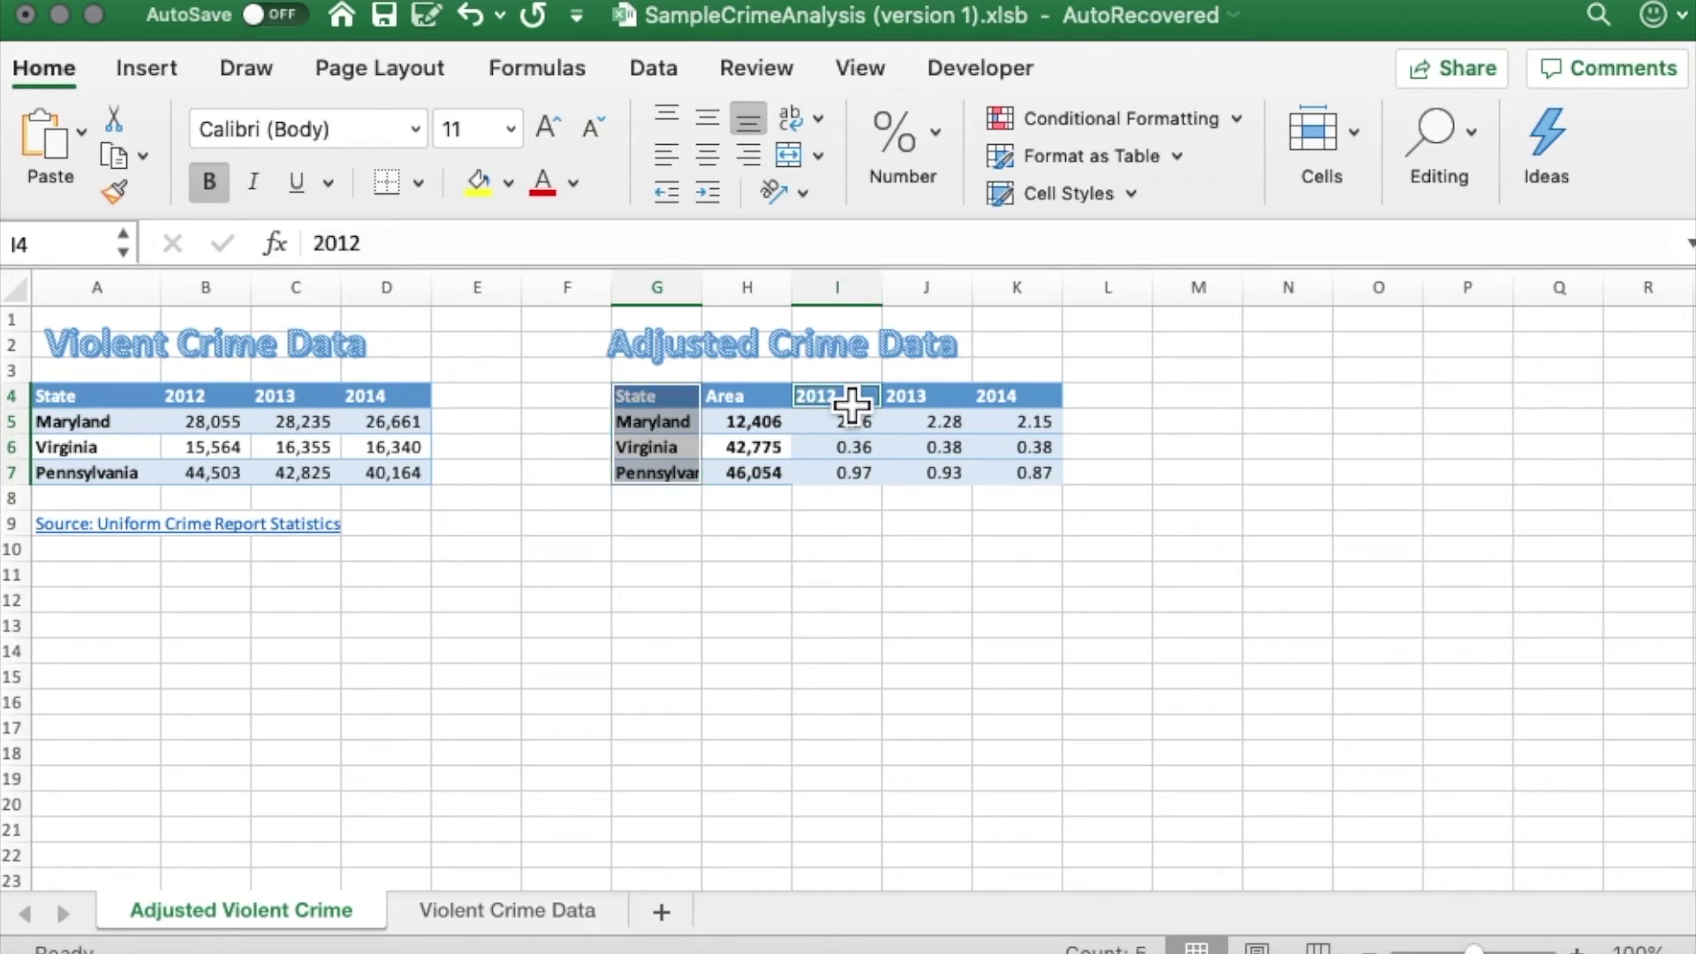
left_click(850, 407, "super")
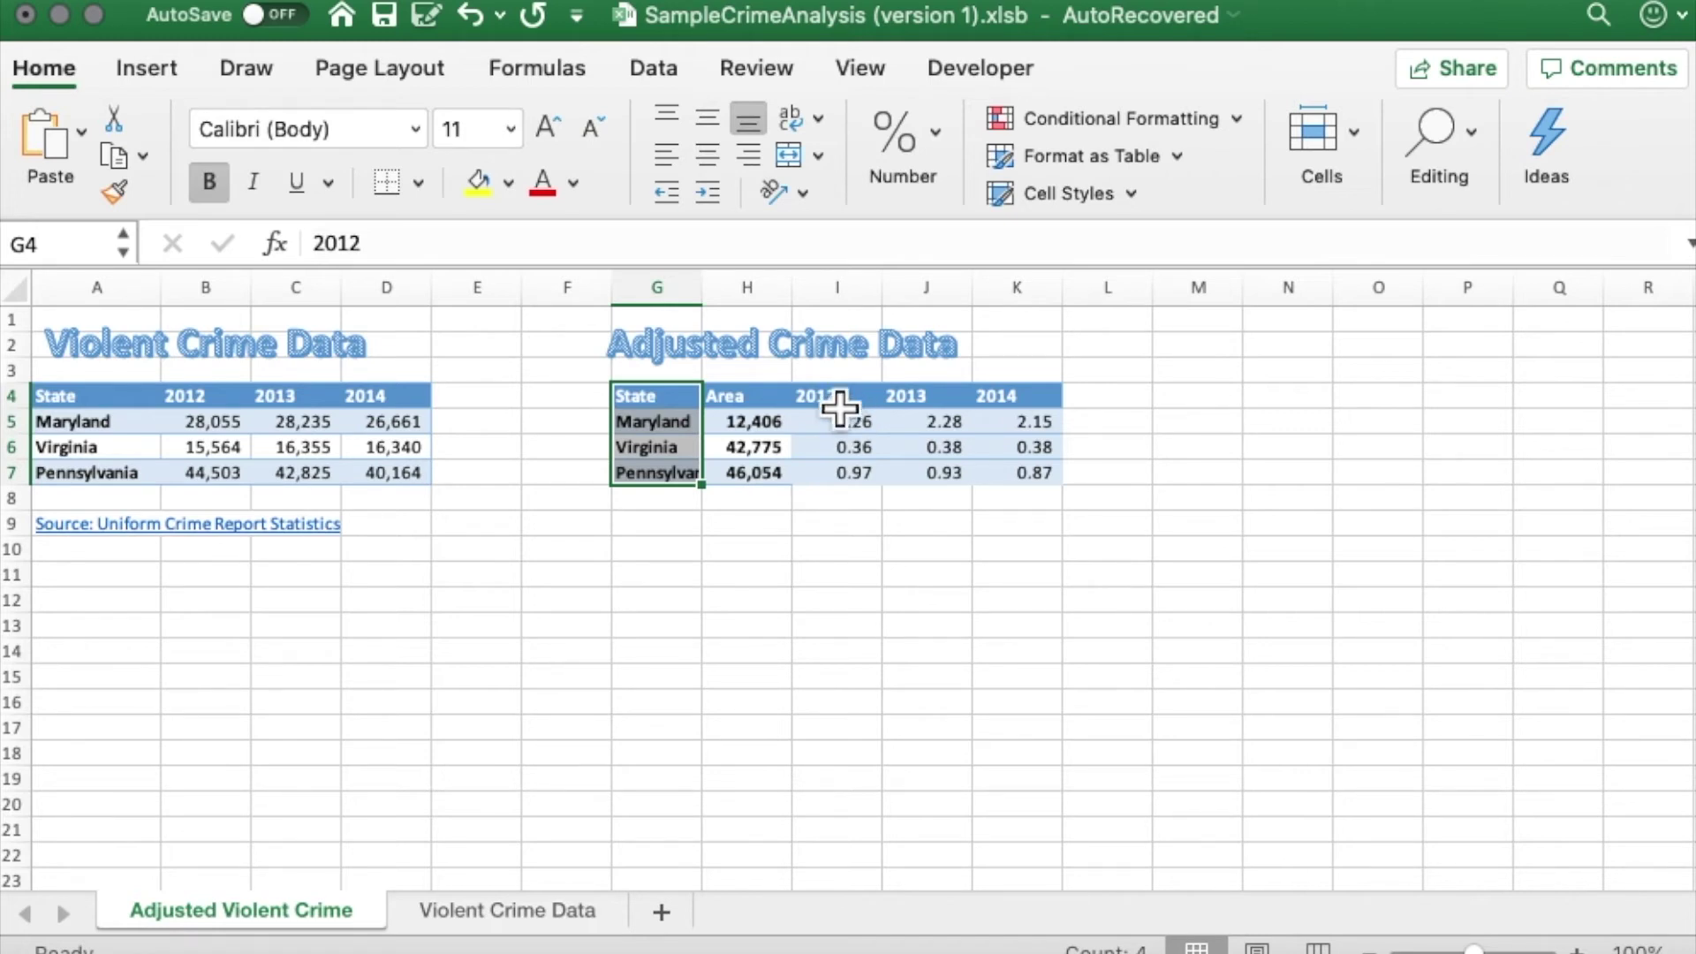
left_click_drag(833, 397, 1025, 486)
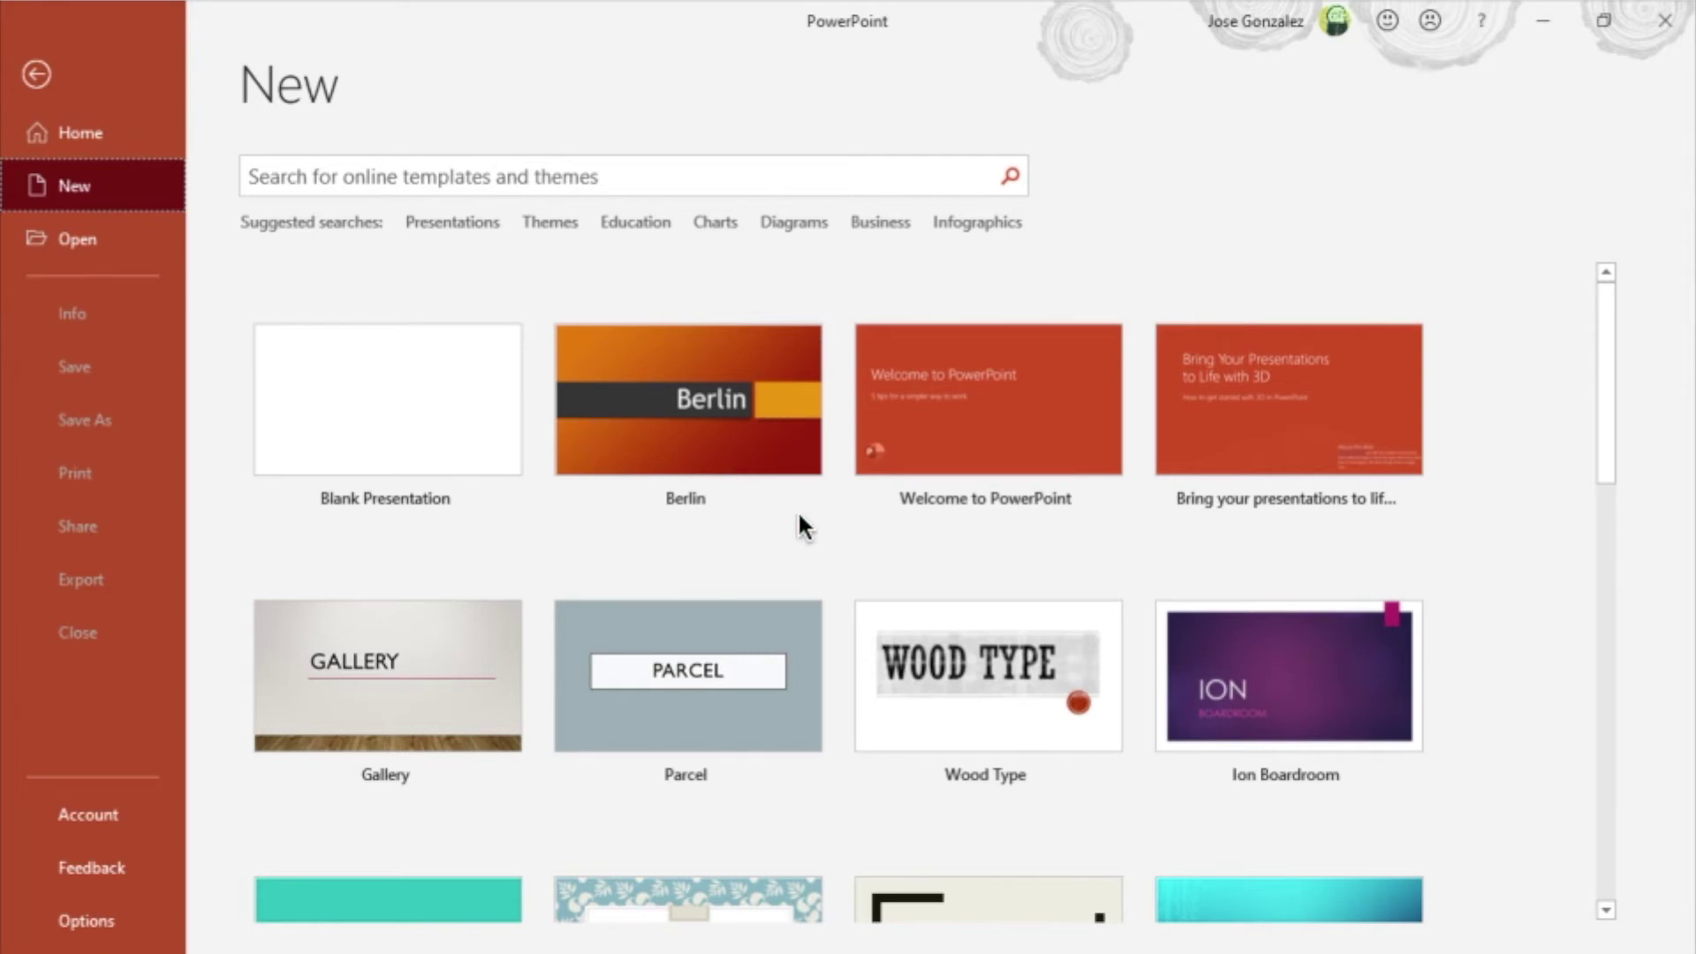
- Switch to PowerPoint and create a new presentation from the Crop theme
left_click_drag(1611, 404, 1608, 493)
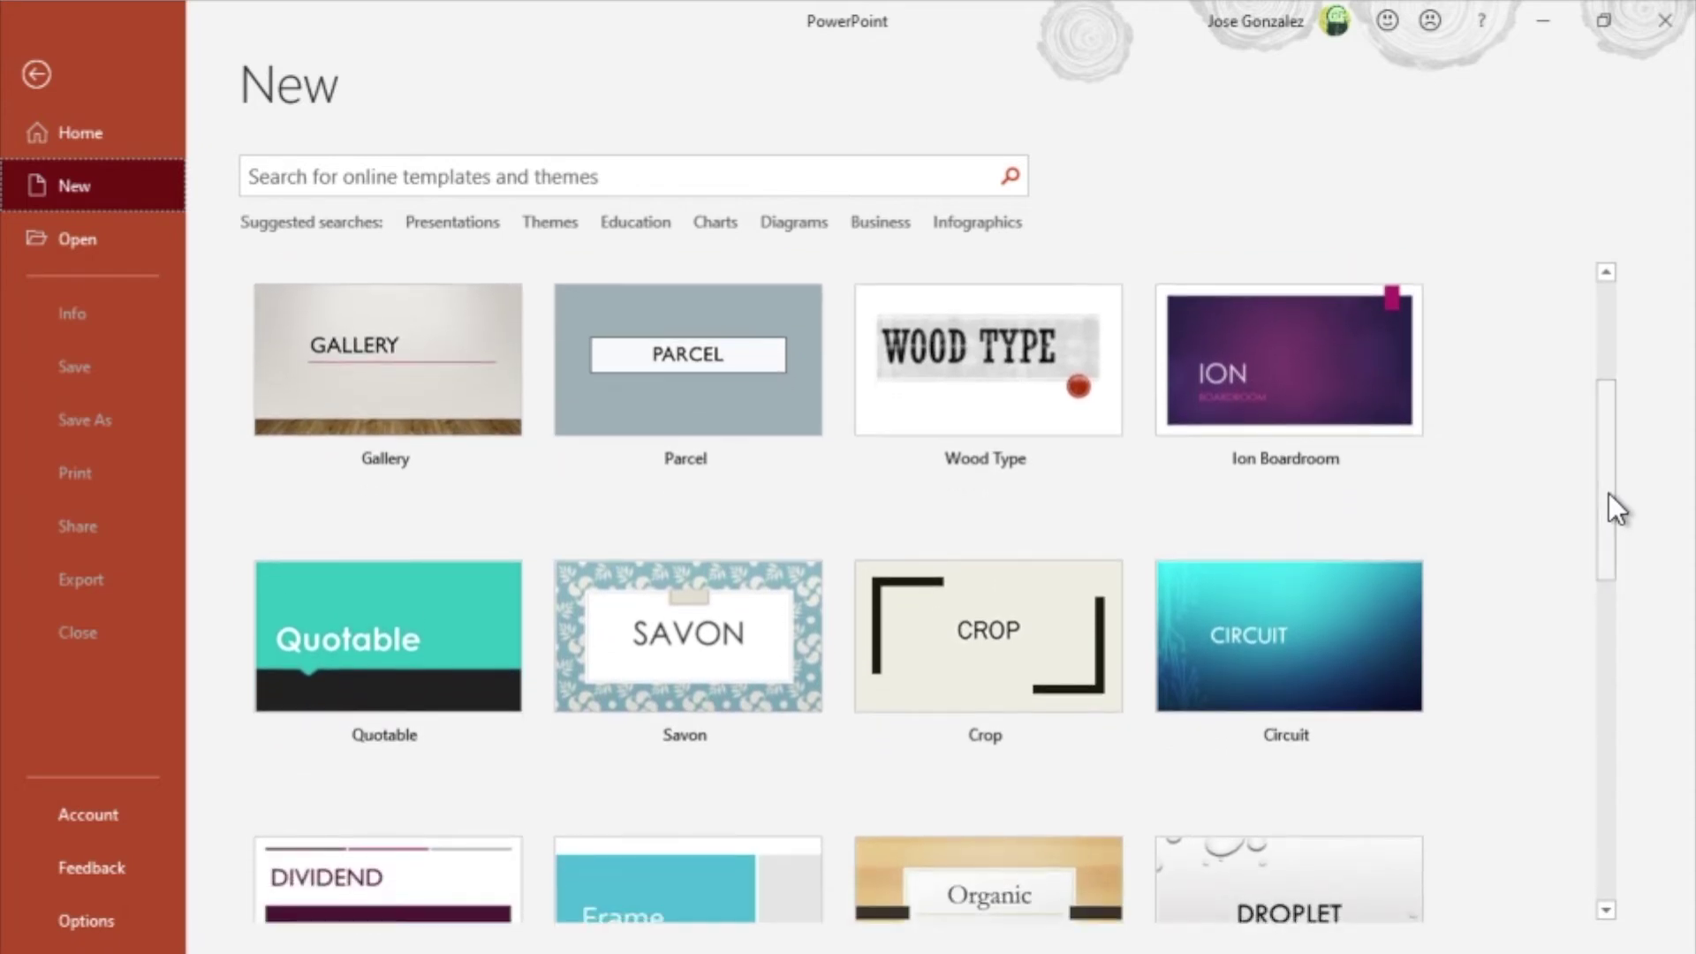
double_click(1010, 652)
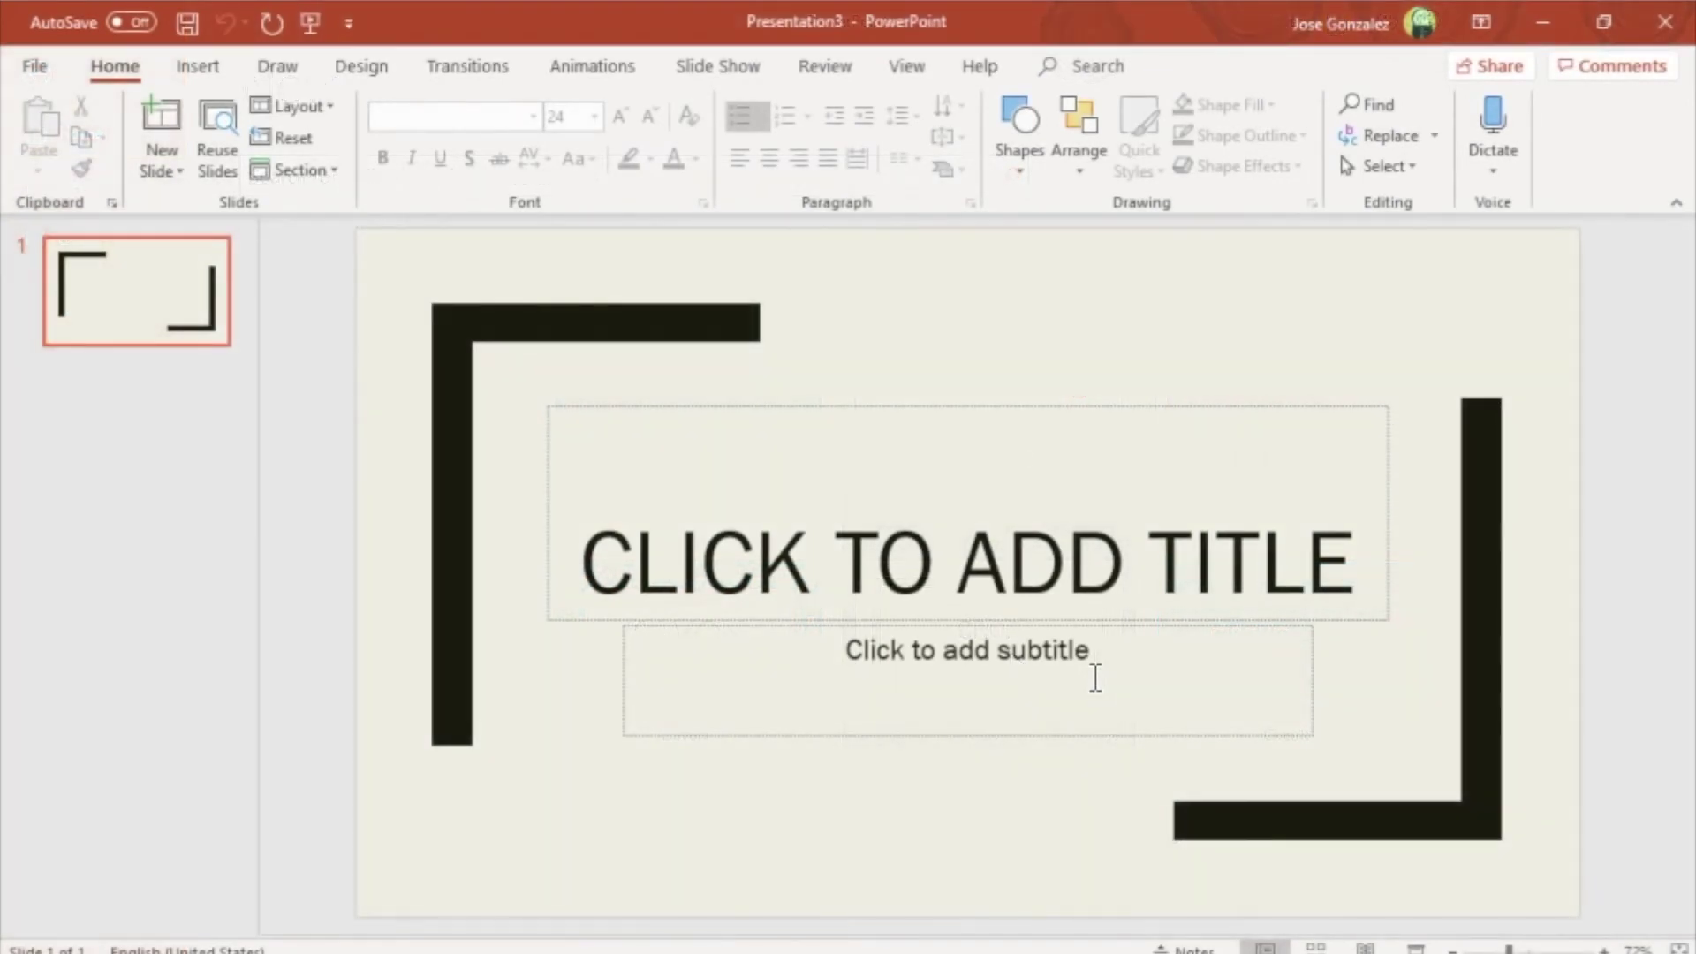